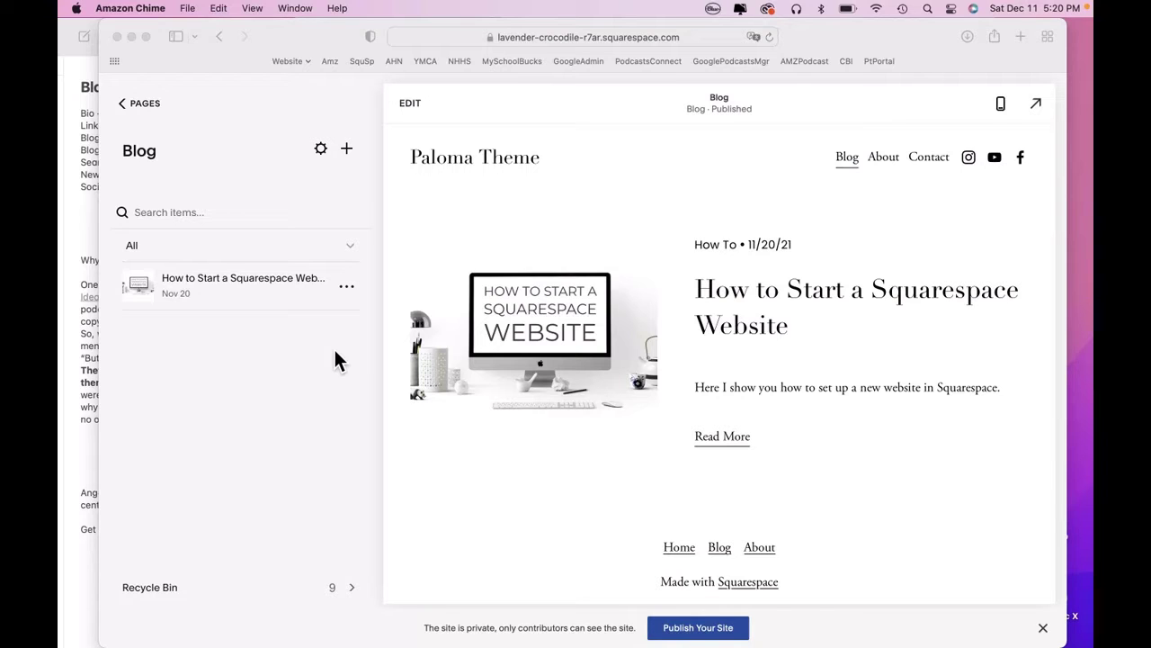
Create a new blog post titled 'Template'.
click(88, 230)
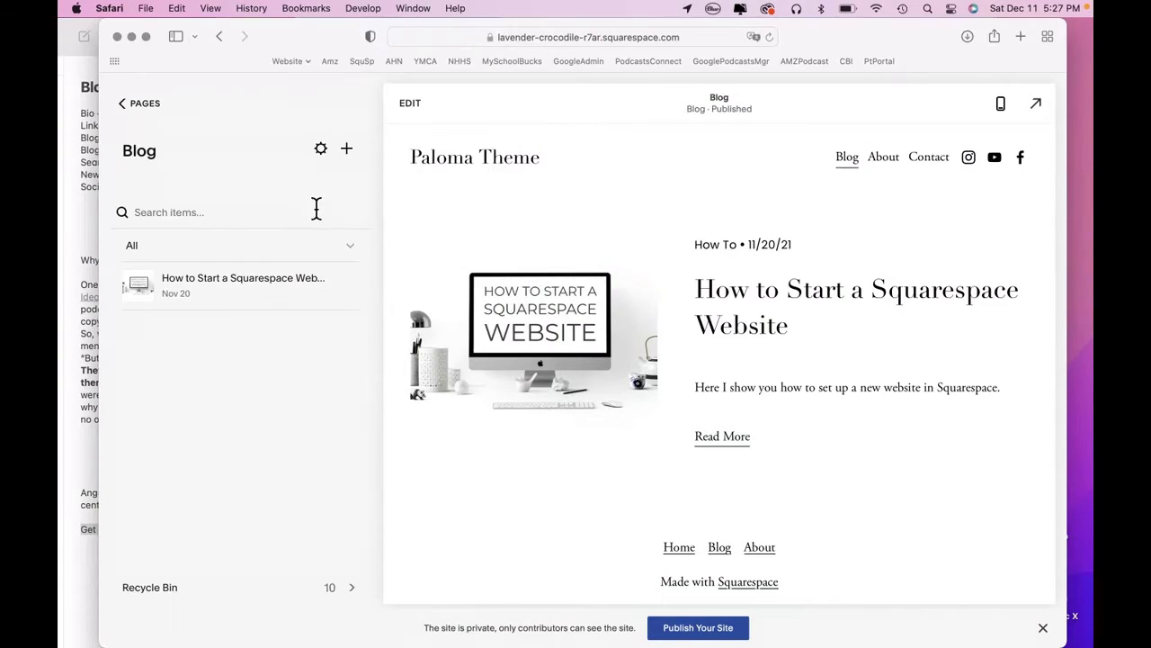
click(346, 149)
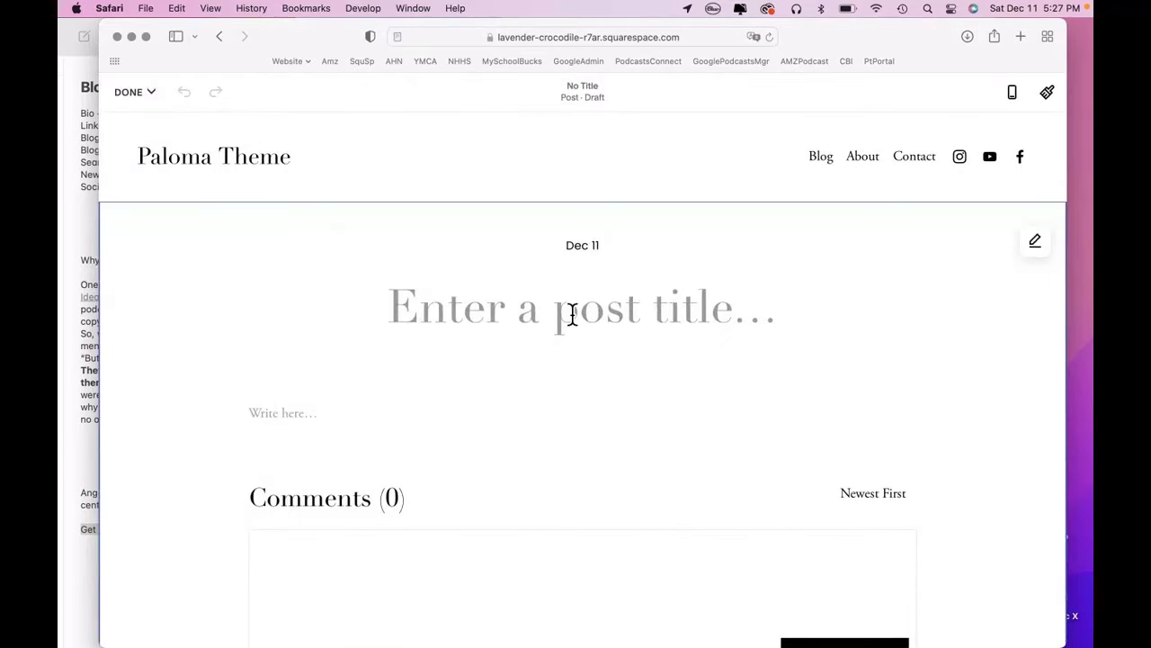
click(572, 315)
text(T)
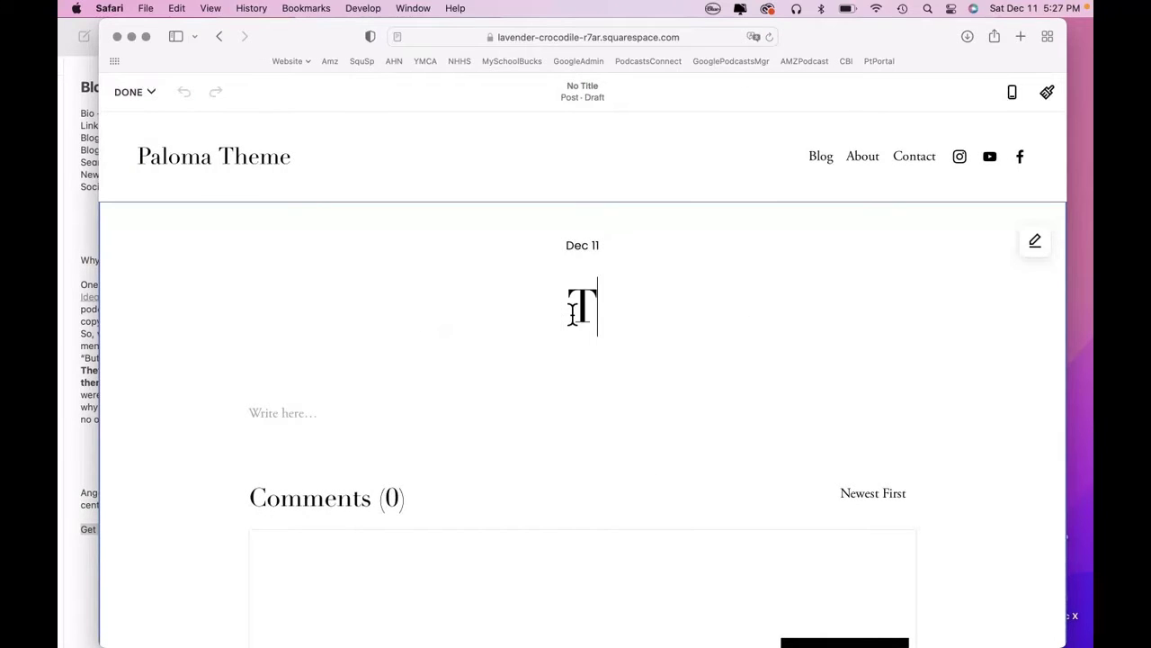
text(emplate)
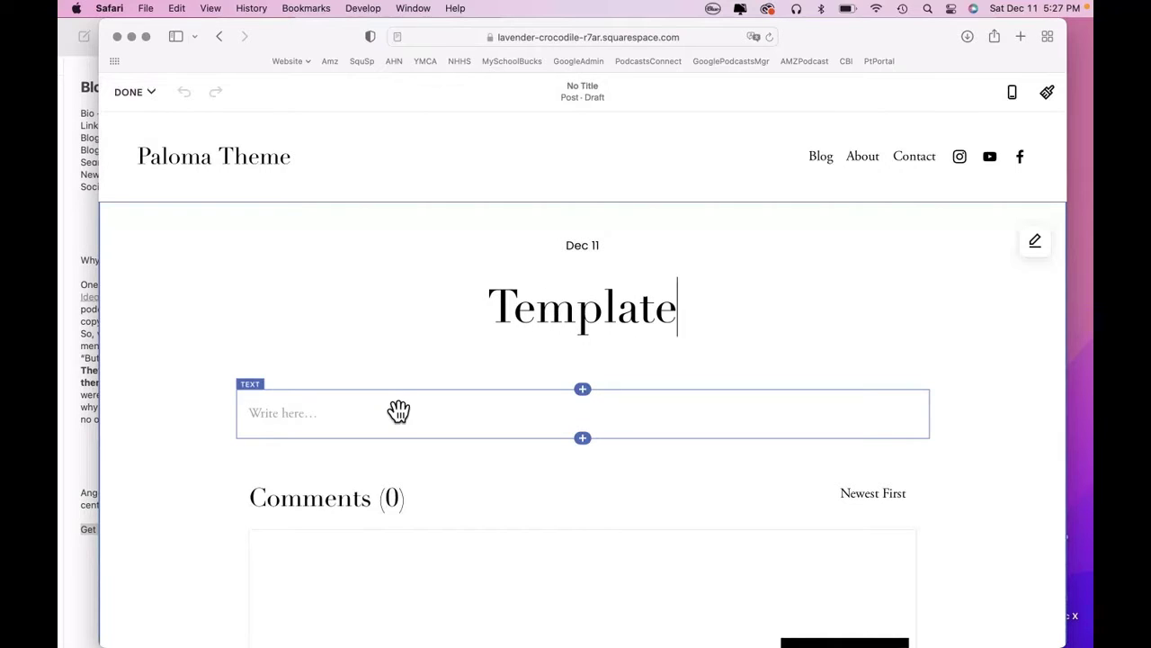
Insert two Spacer blocks below the post's empty text block.
click(595, 445)
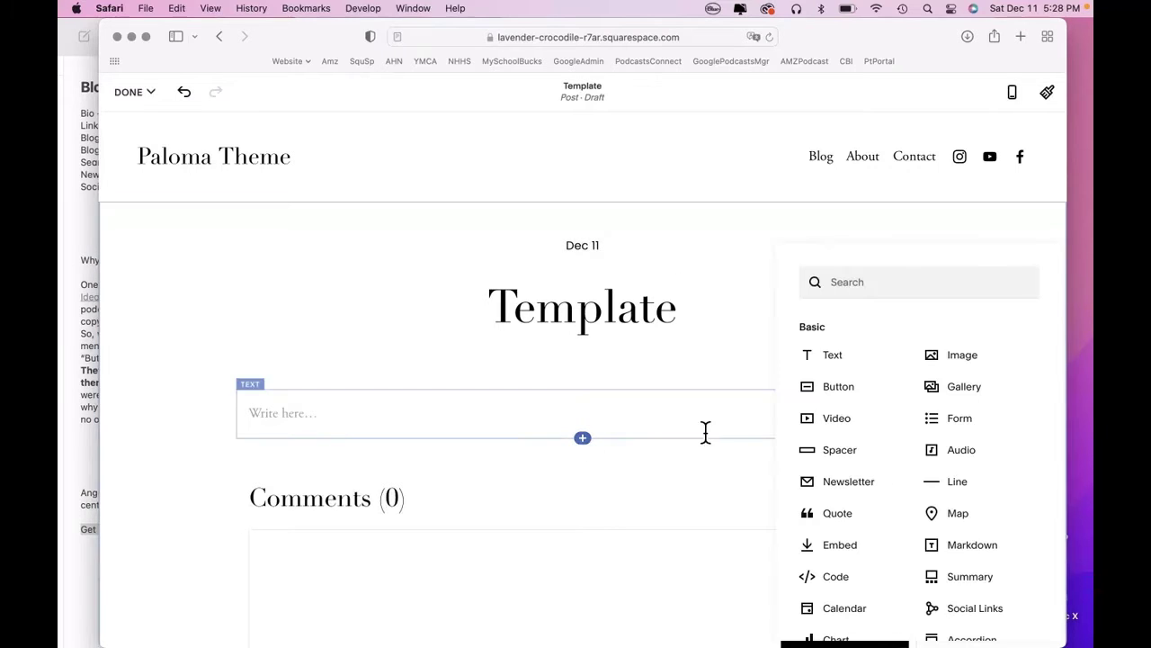
click(841, 461)
click(587, 510)
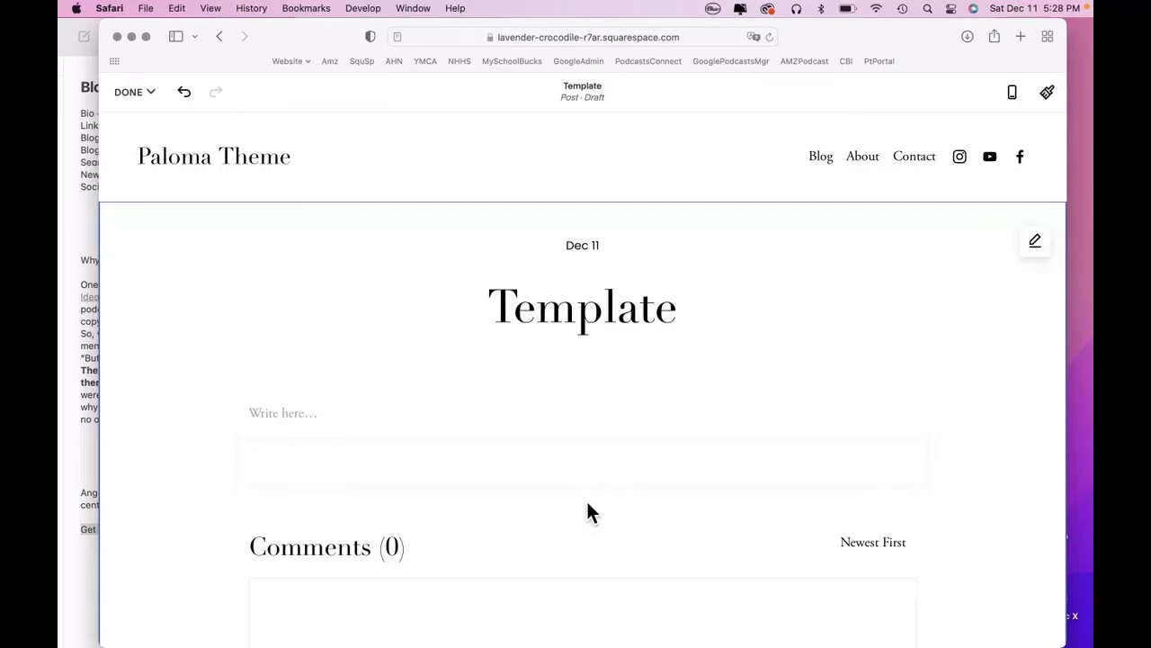
click(587, 489)
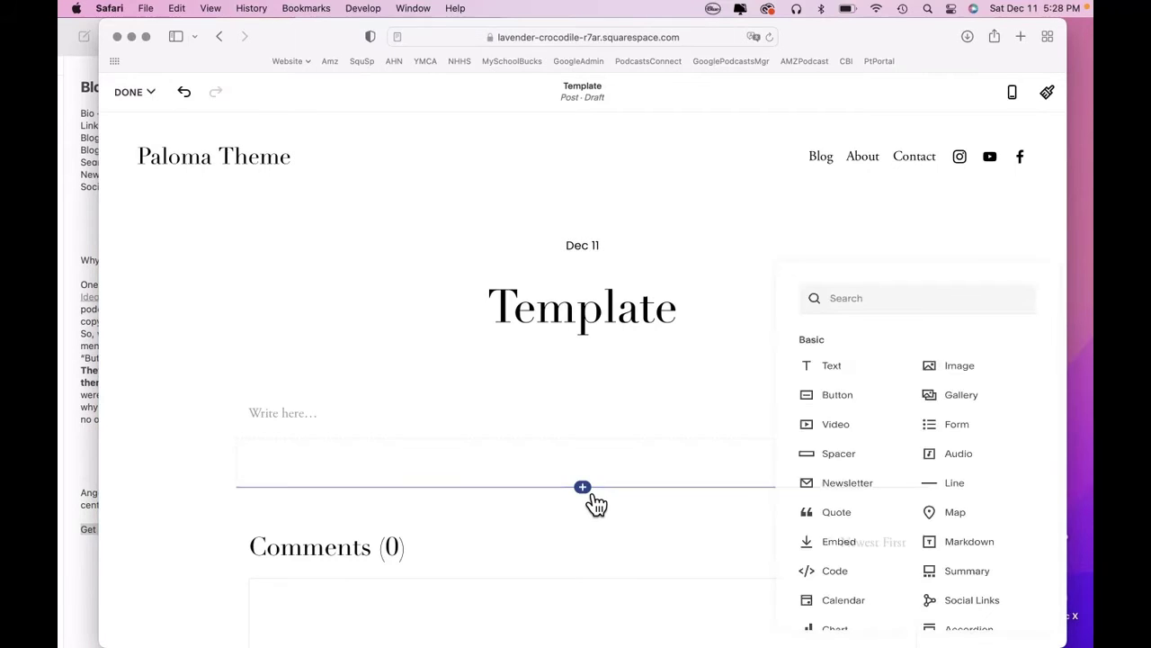
click(843, 463)
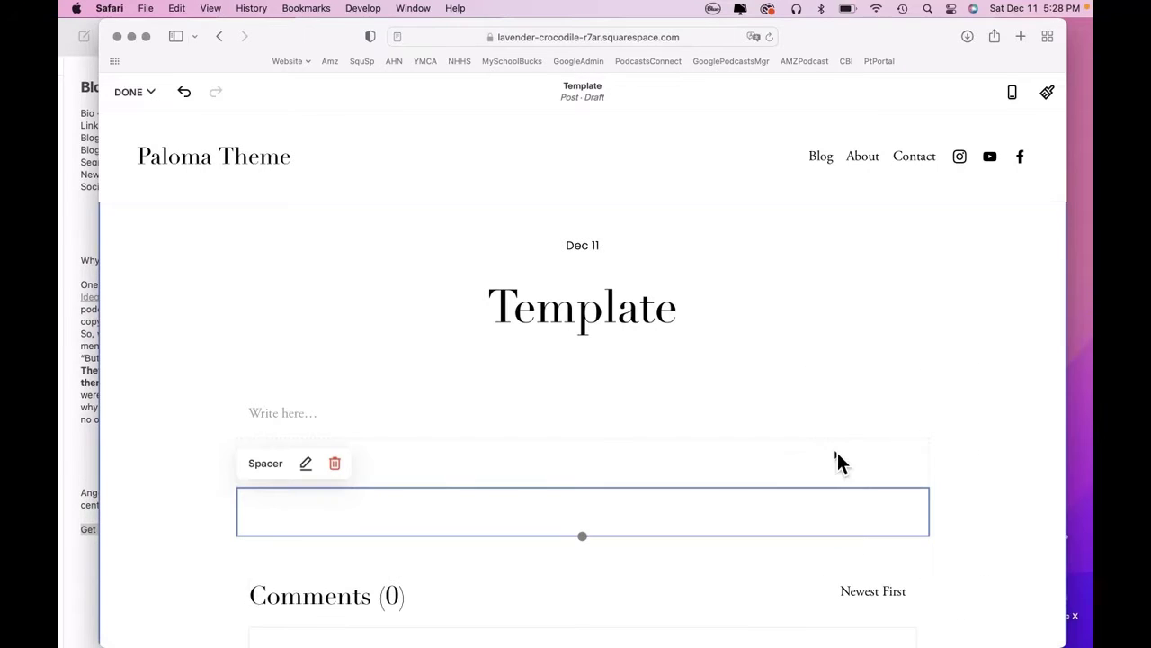
scroll(209, 539, down, 1)
Add a third and a fourth Spacer block to the stack.
click(210, 540)
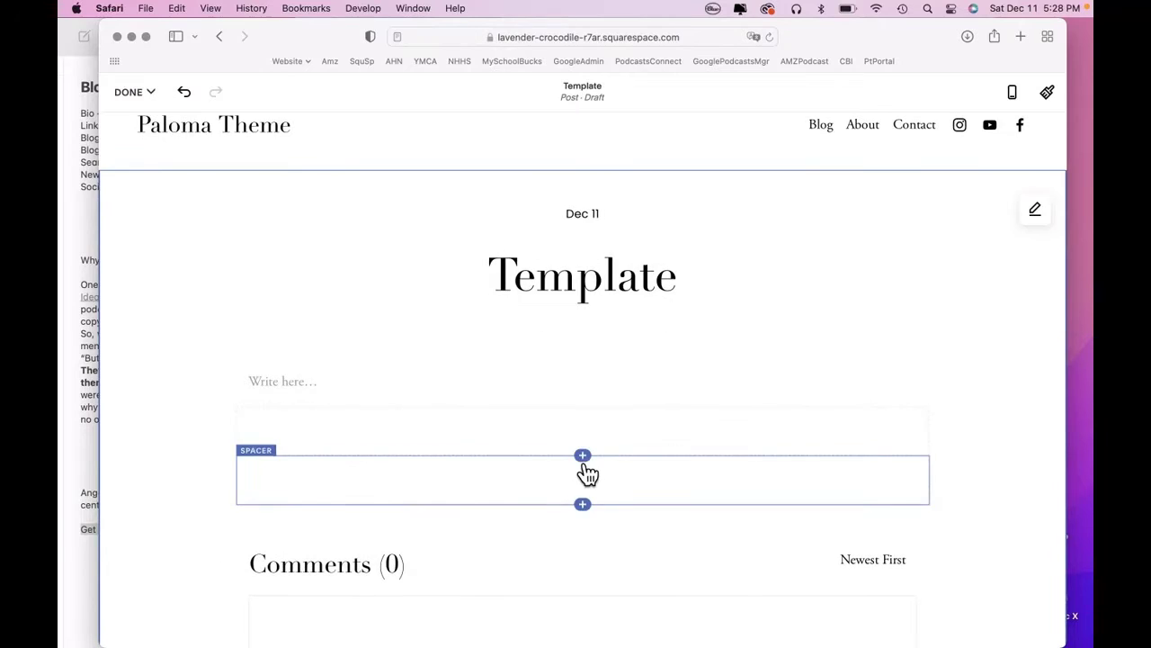
click(583, 456)
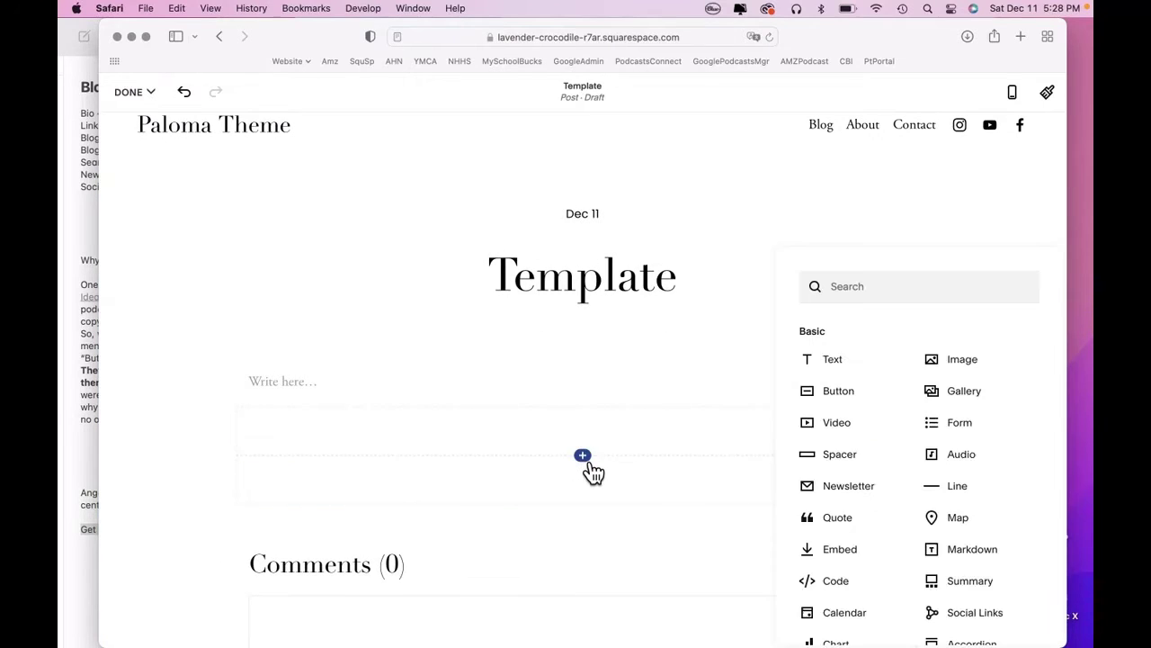
click(841, 459)
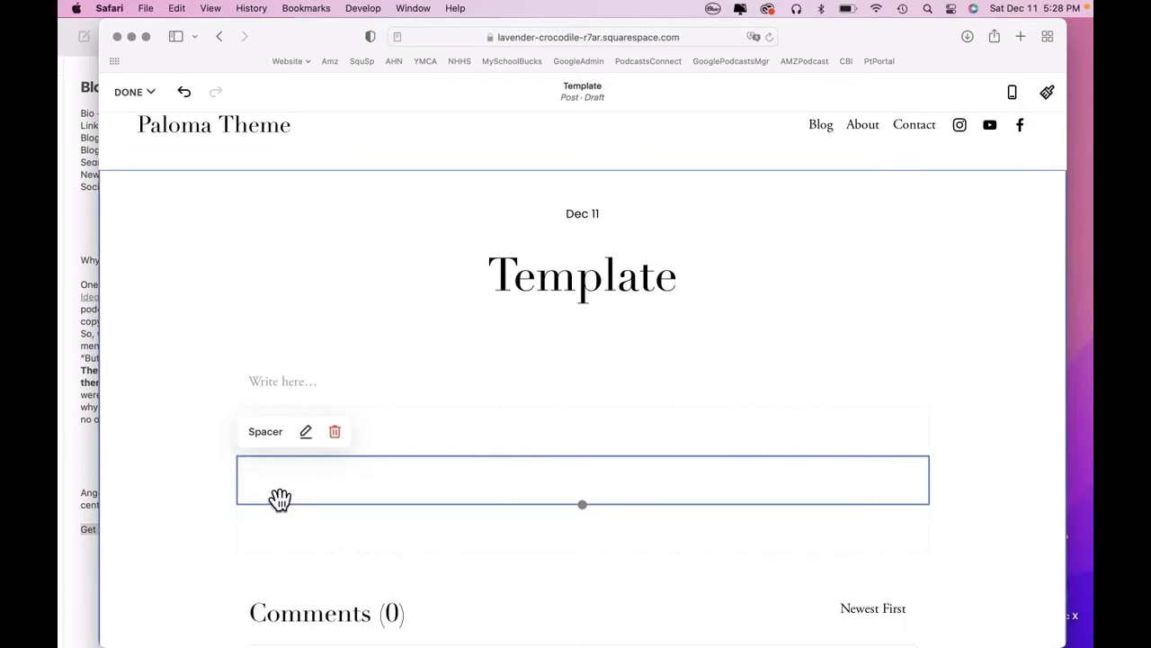
click(210, 500)
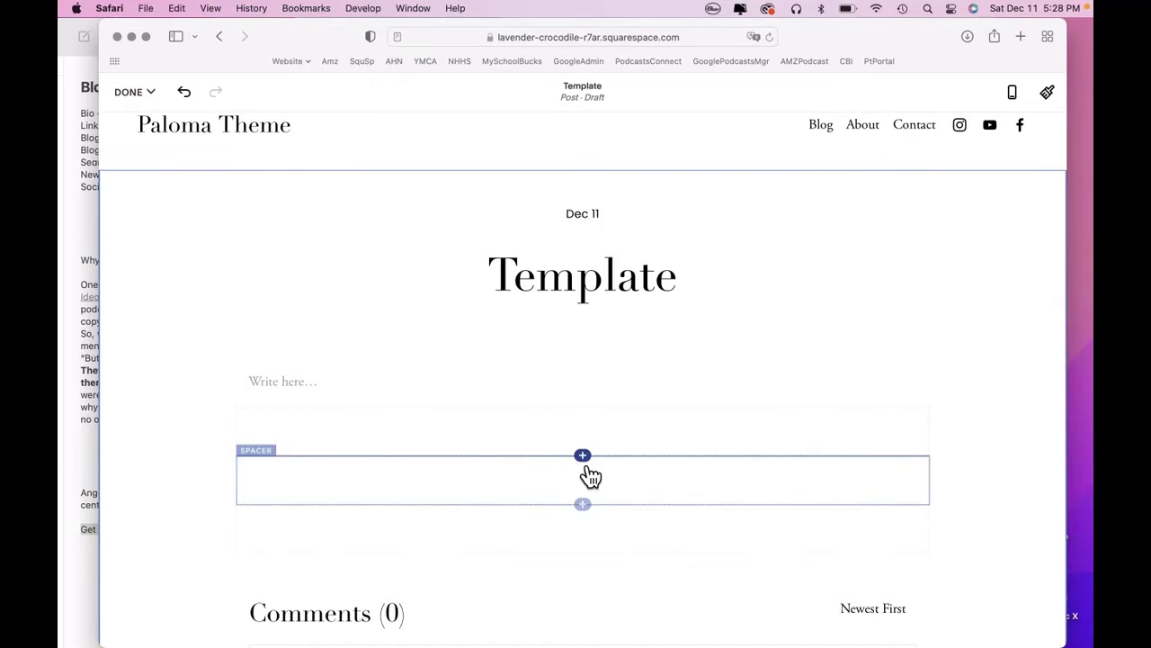
click(589, 468)
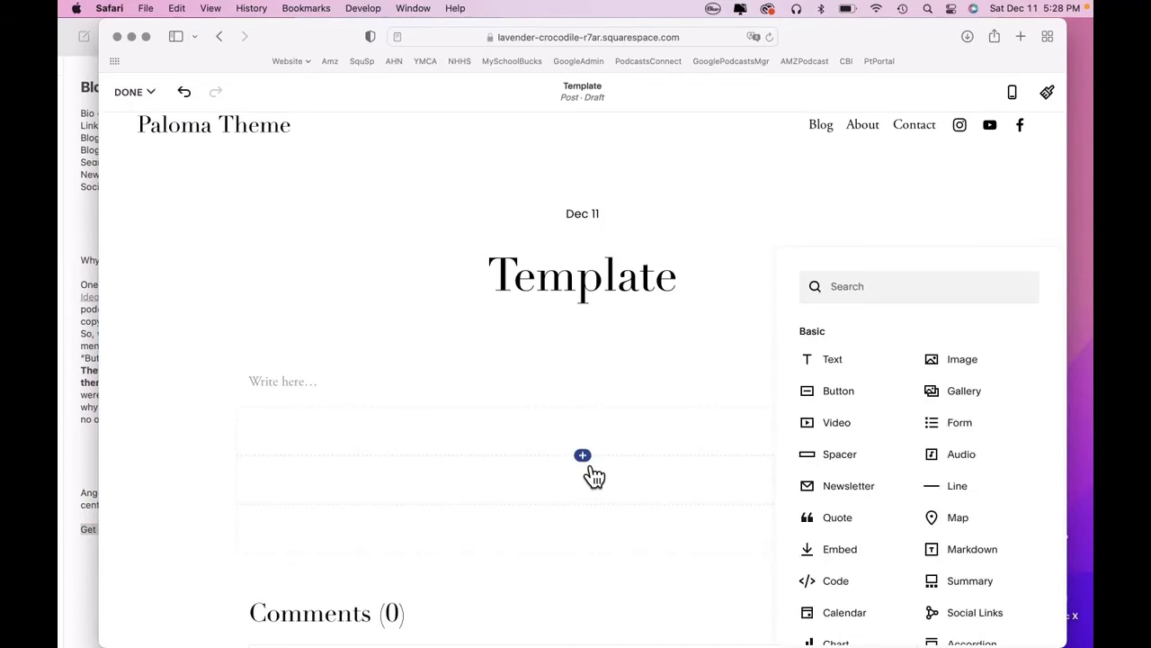
click(857, 466)
click(203, 463)
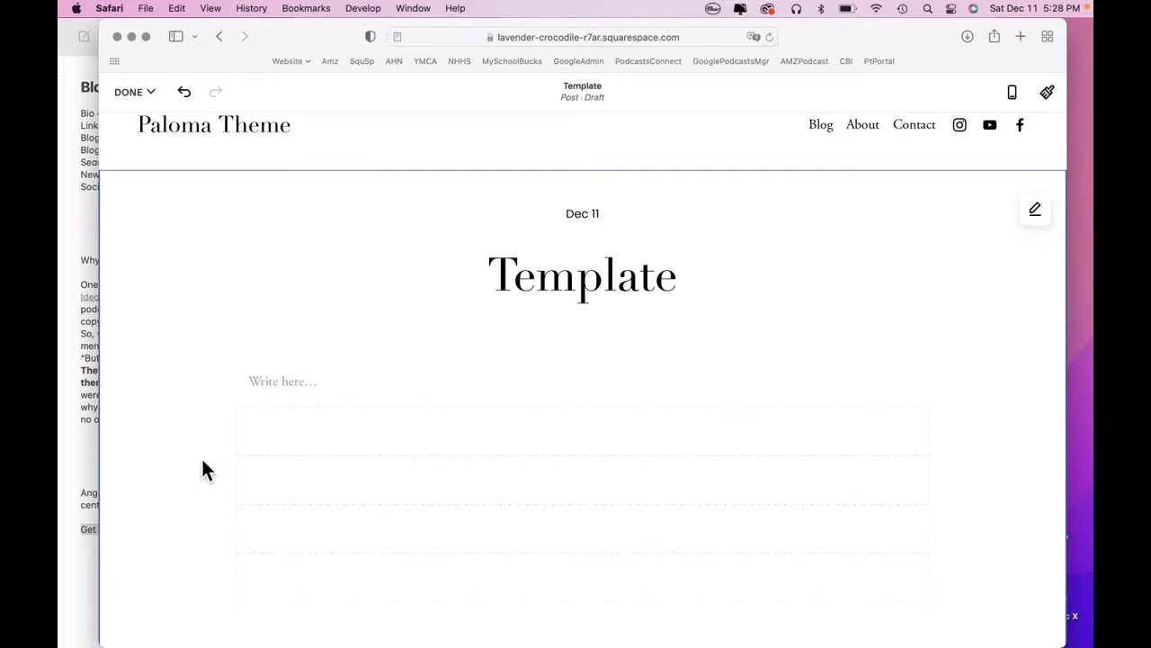
Drag a spacer beside another to form a two-column row, leaving the half-width spacer on the right.
scroll(204, 463, down, 2)
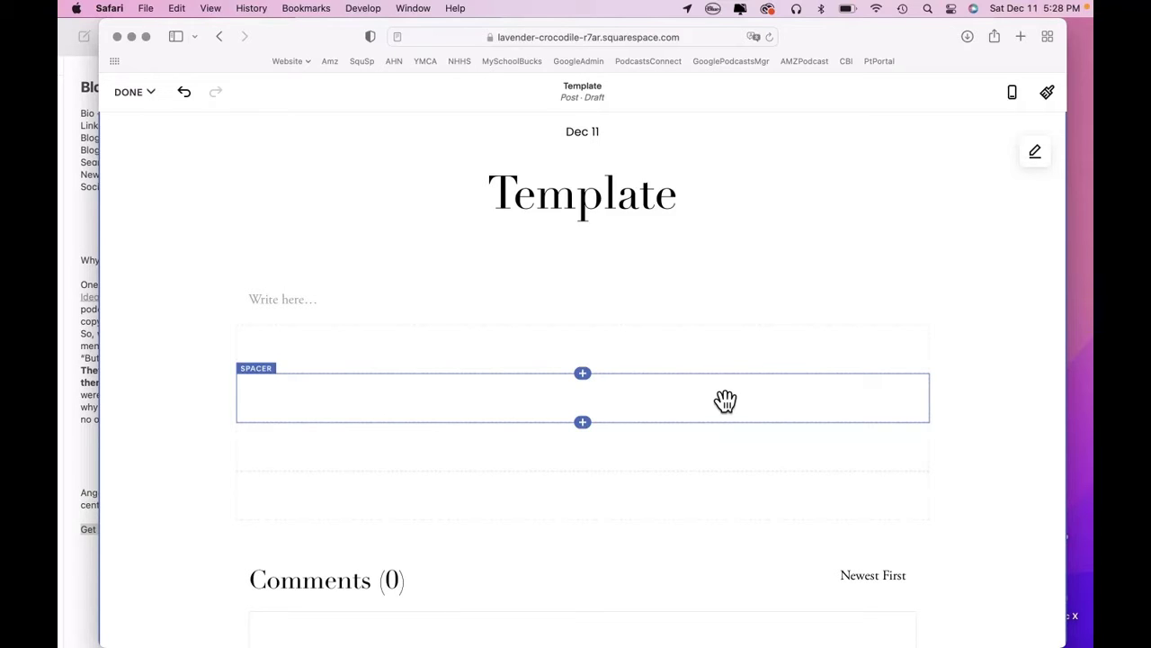
scroll(725, 400, down, 1)
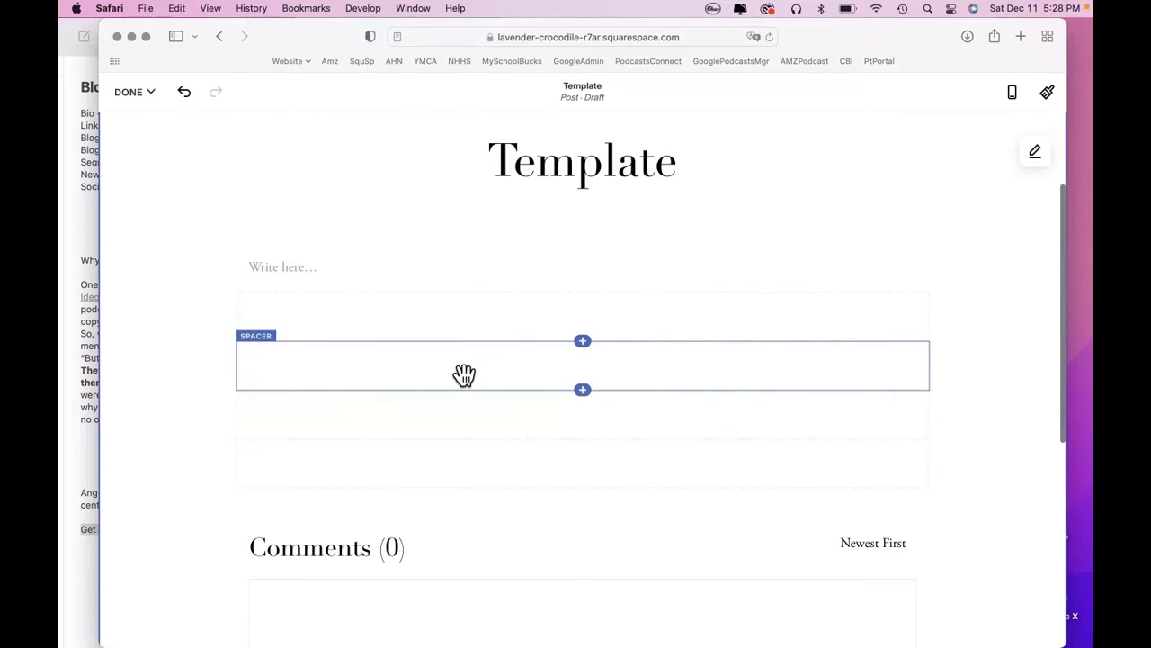
drag(464, 376, 510, 381)
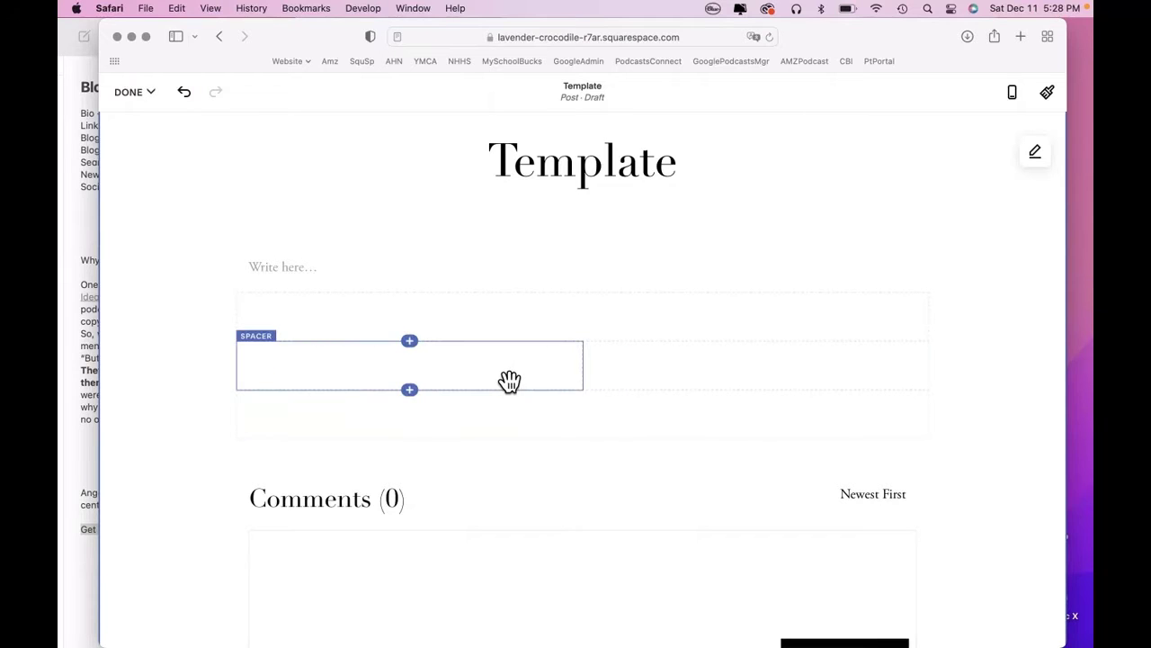
mouse_move(583, 375)
mouse_down()
mouse_move(656, 381)
mouse_move(568, 375)
mouse_up()
Insert an image block in the row's left half showing AKS photo 250.jpg from the library.
click(88, 232)
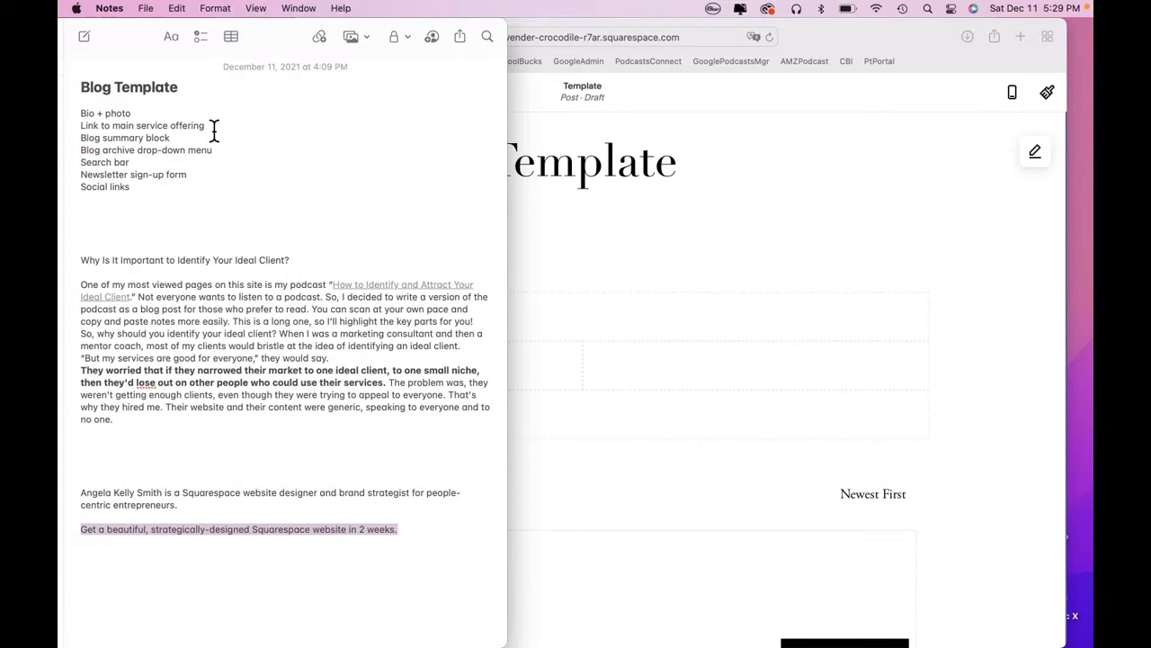
click(535, 378)
drag(524, 380, 425, 355)
click(412, 343)
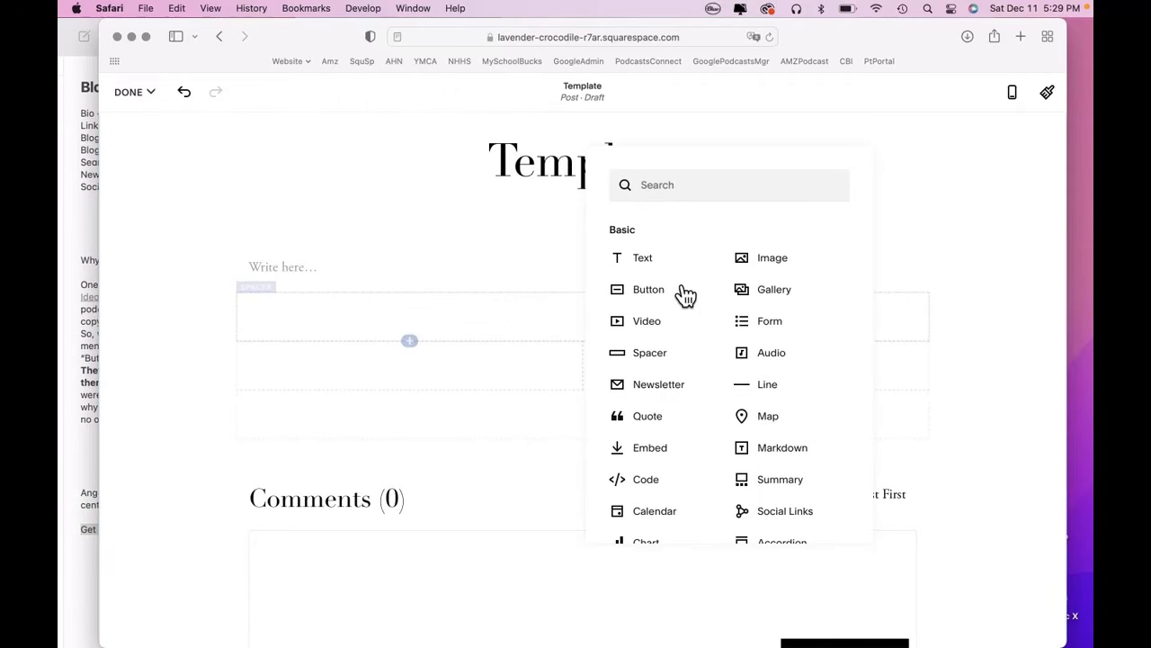
click(792, 270)
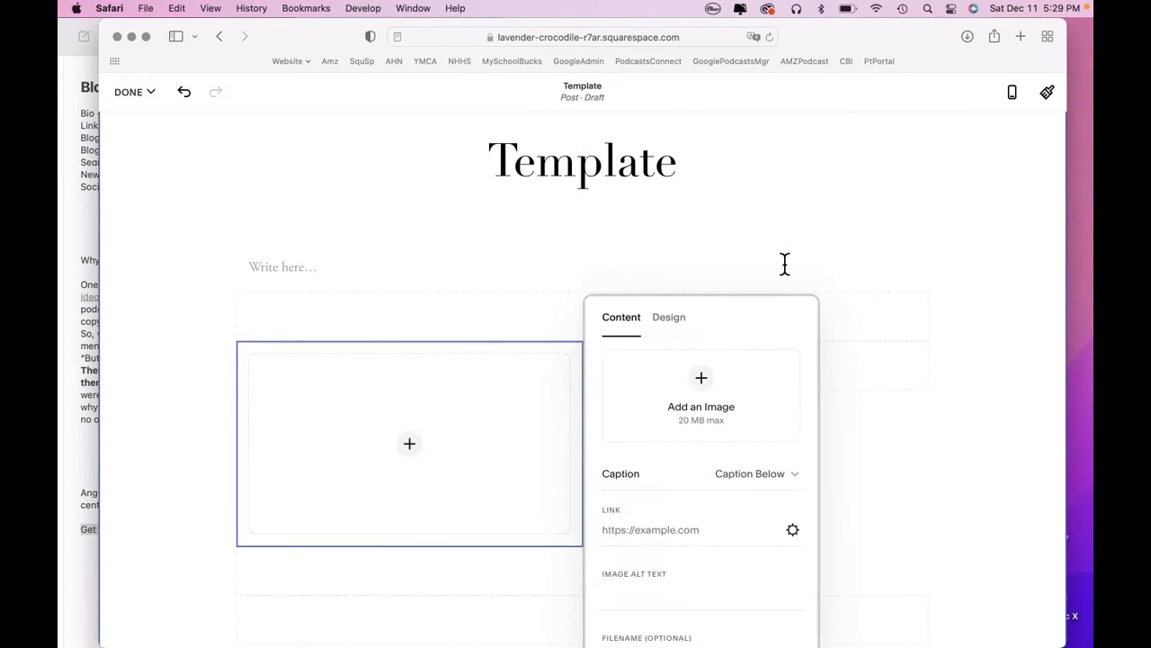
click(713, 401)
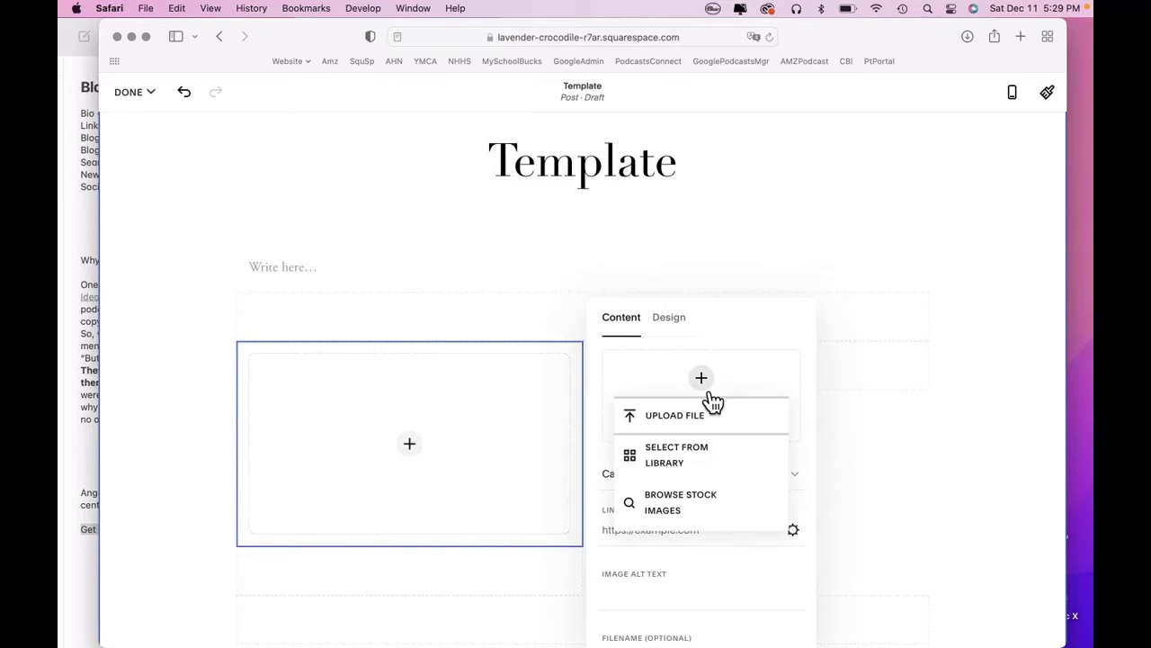
click(710, 463)
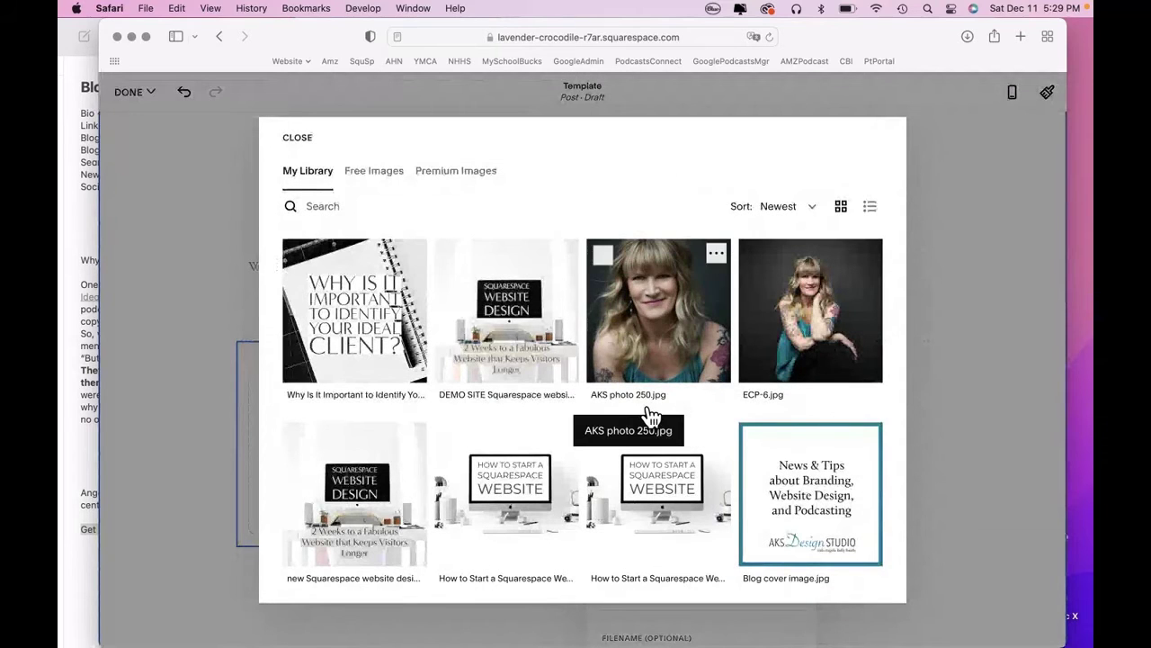
click(666, 344)
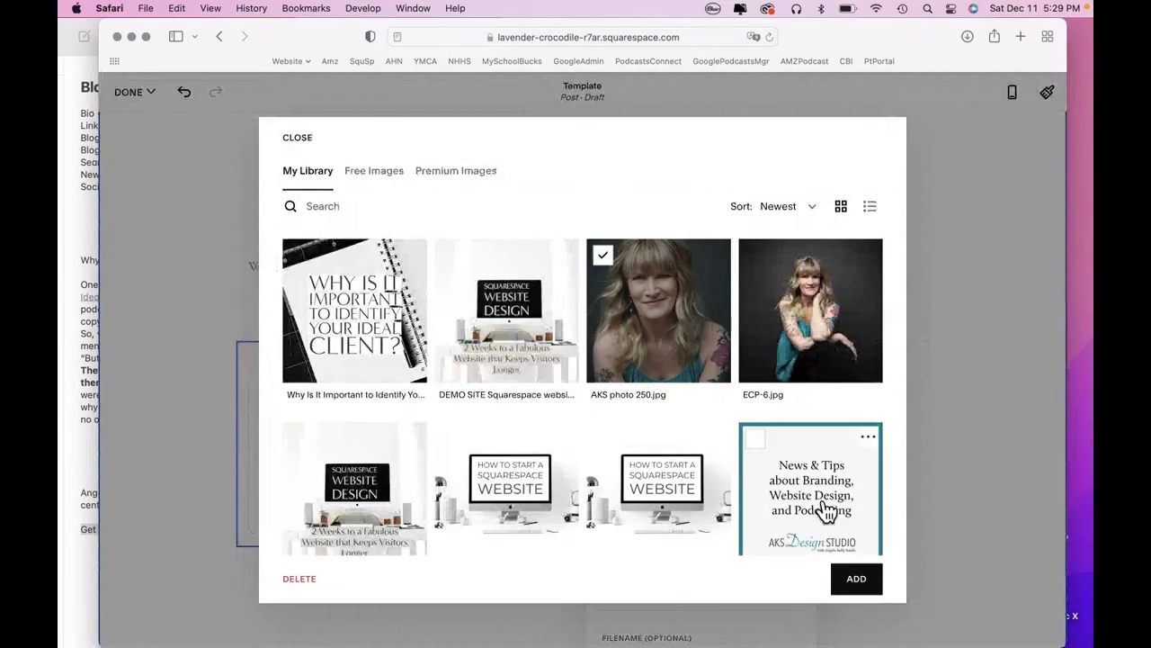
click(879, 592)
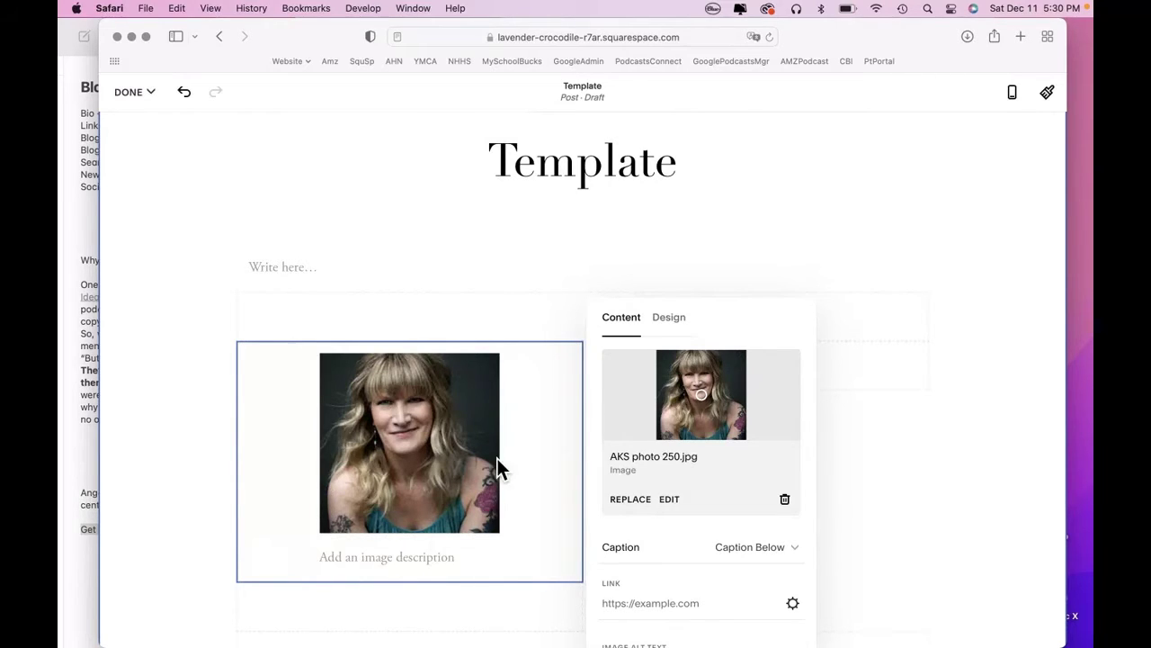
Switch the portrait image block to the Card layout.
click(688, 330)
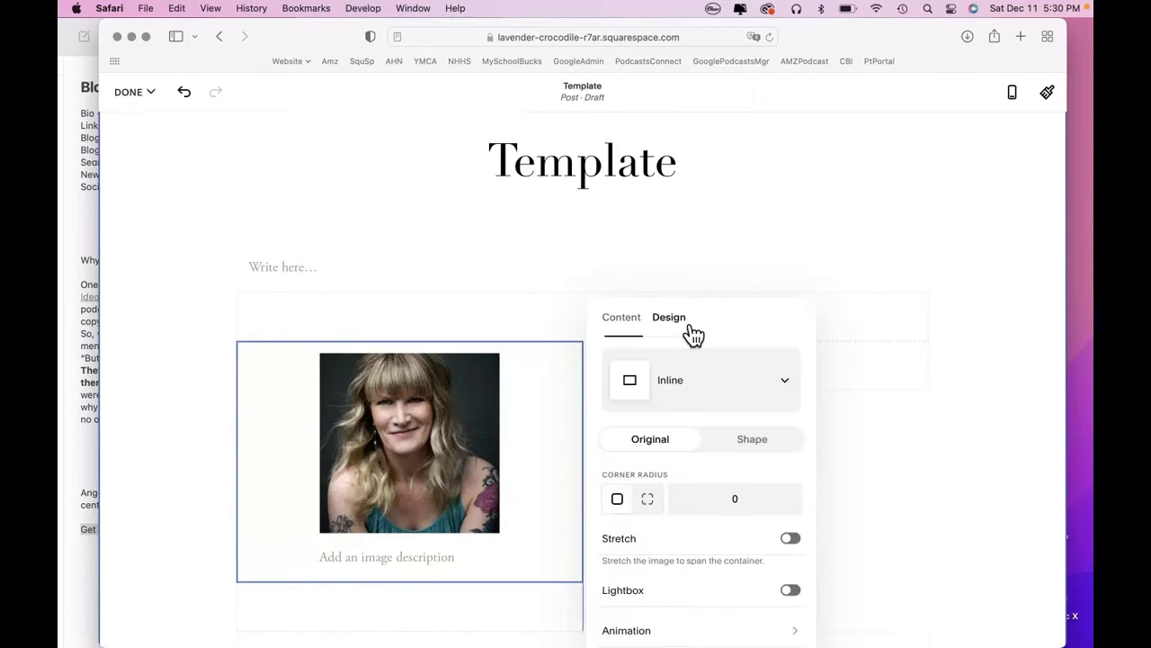
click(722, 390)
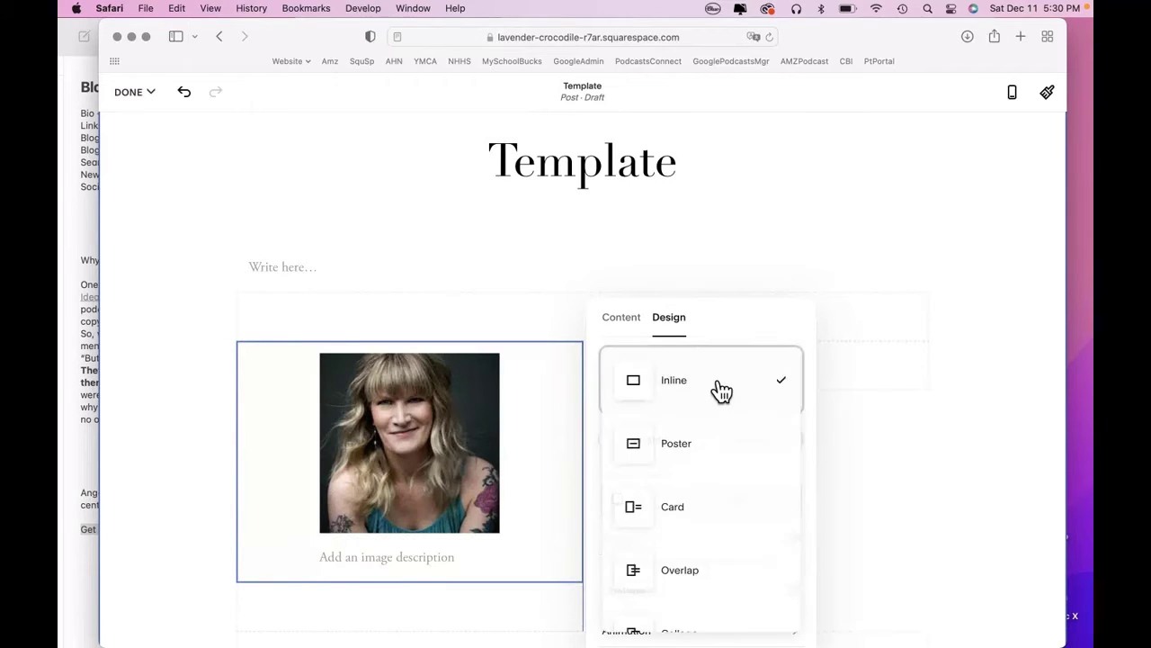
click(741, 332)
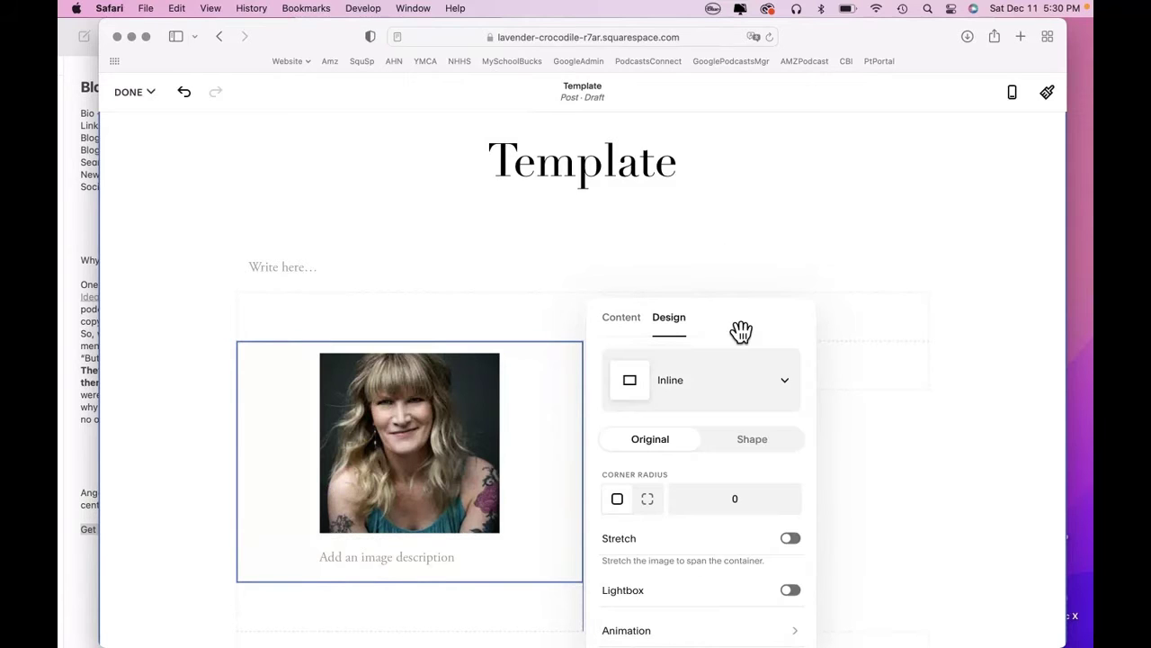
drag(740, 332, 711, 242)
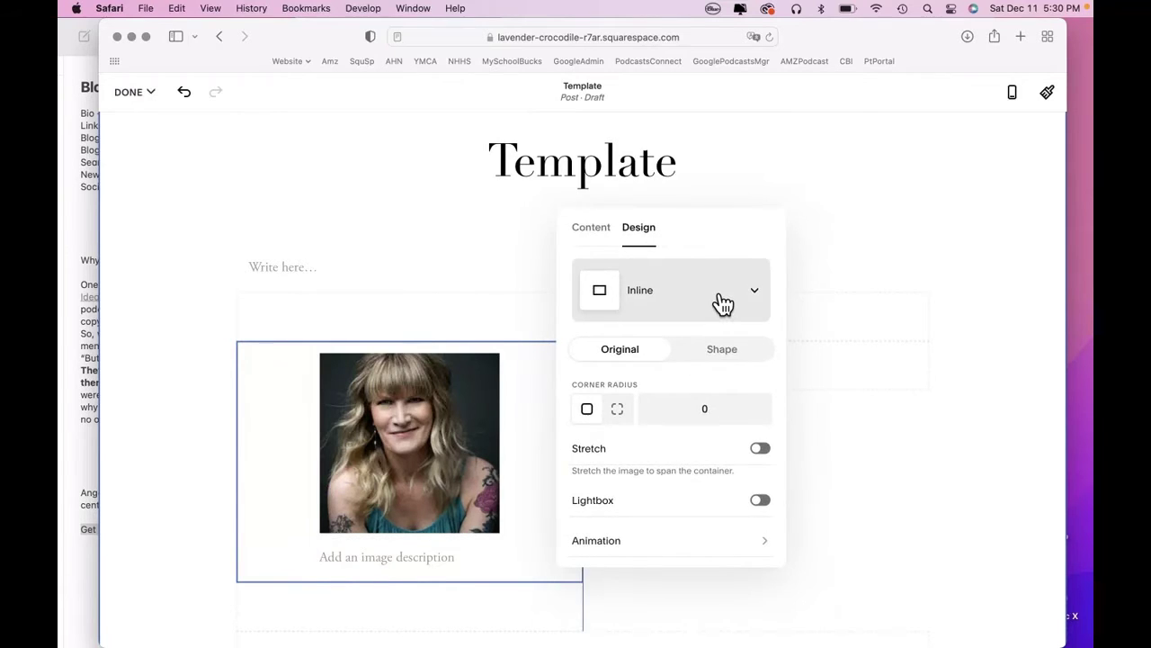
click(723, 304)
scroll(703, 395, down, 1)
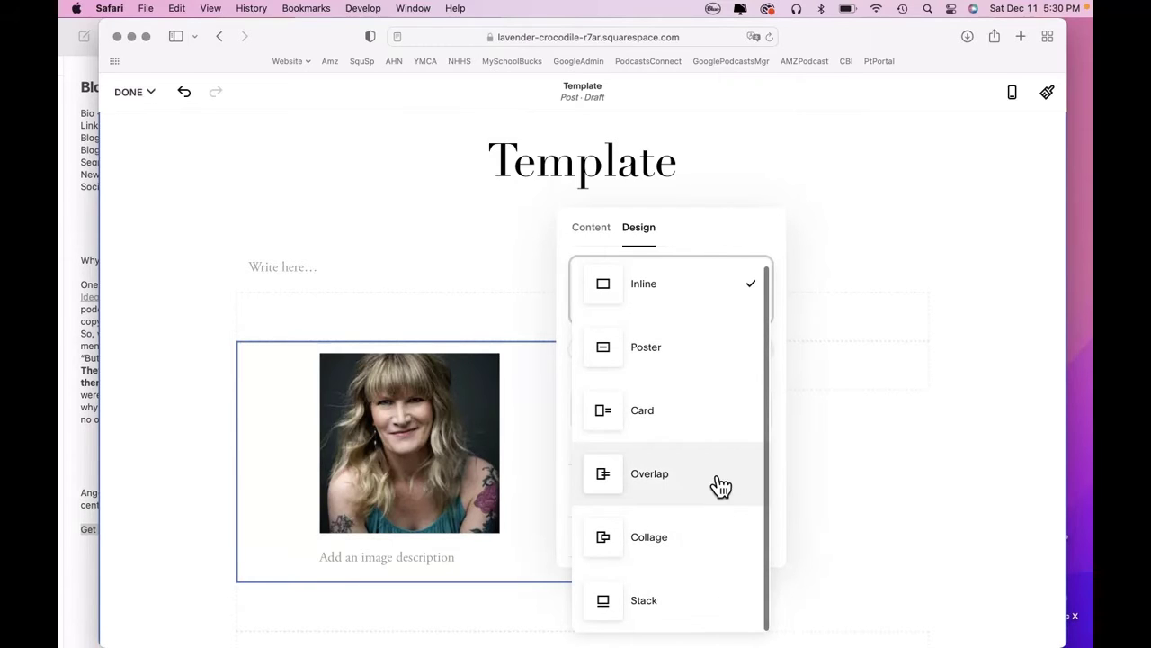
click(709, 430)
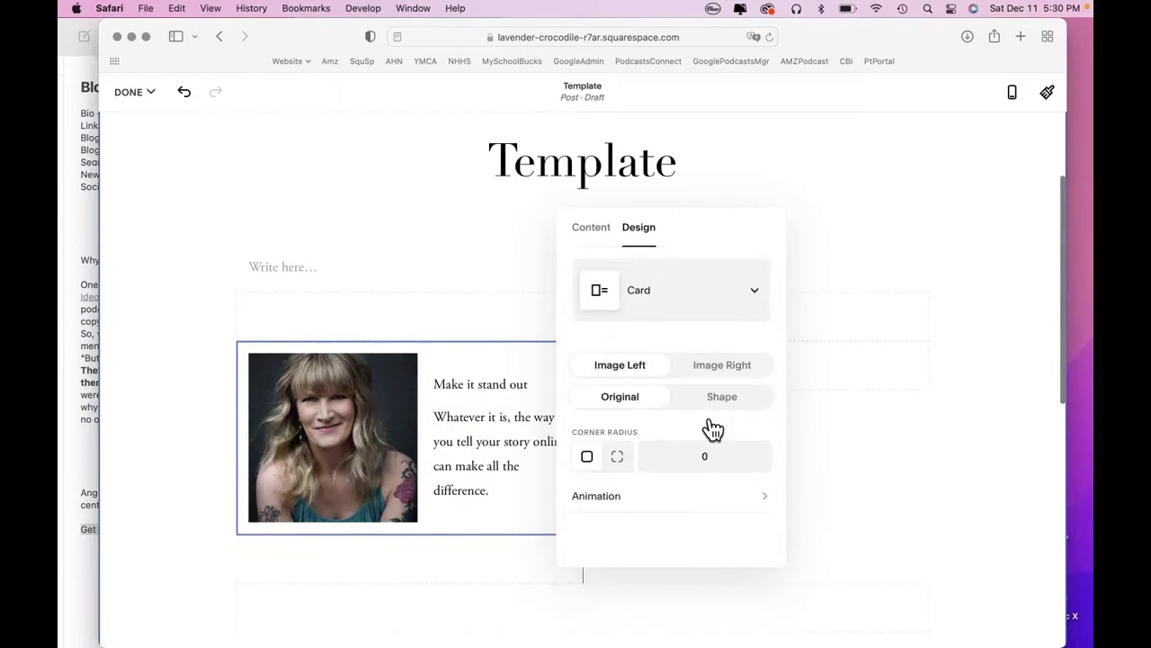
Copy the designer bio from Notes and paste it over the 'Make it stand out' heading.
click(88, 559)
click(126, 495)
triple_click(126, 495)
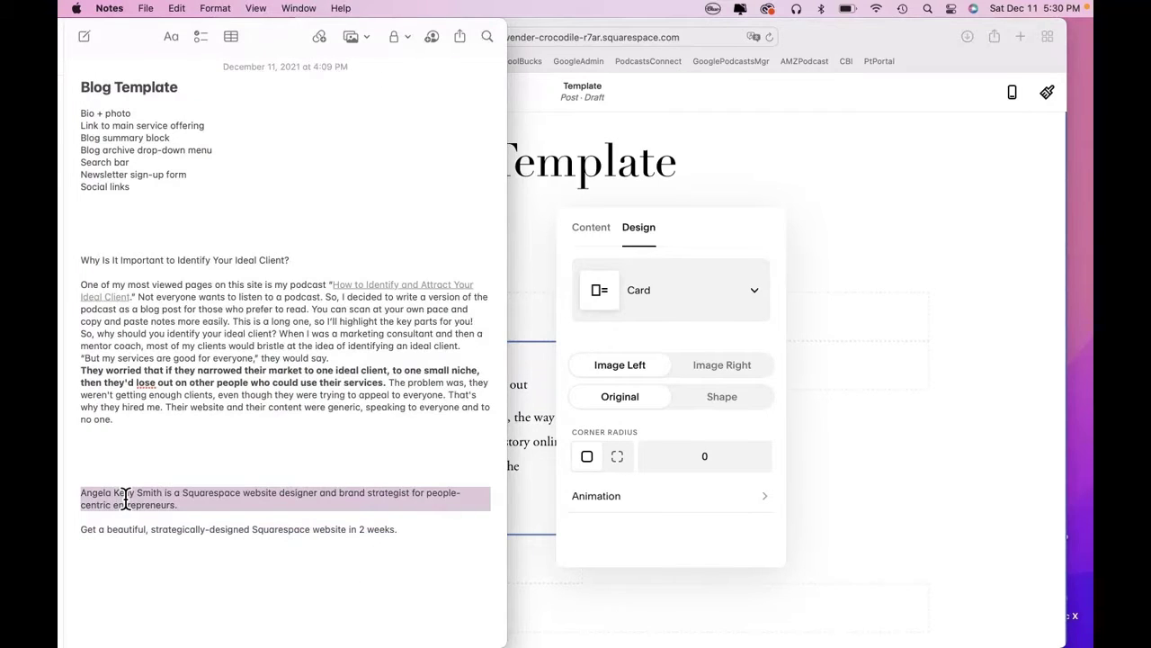
key(super+c)
click(528, 569)
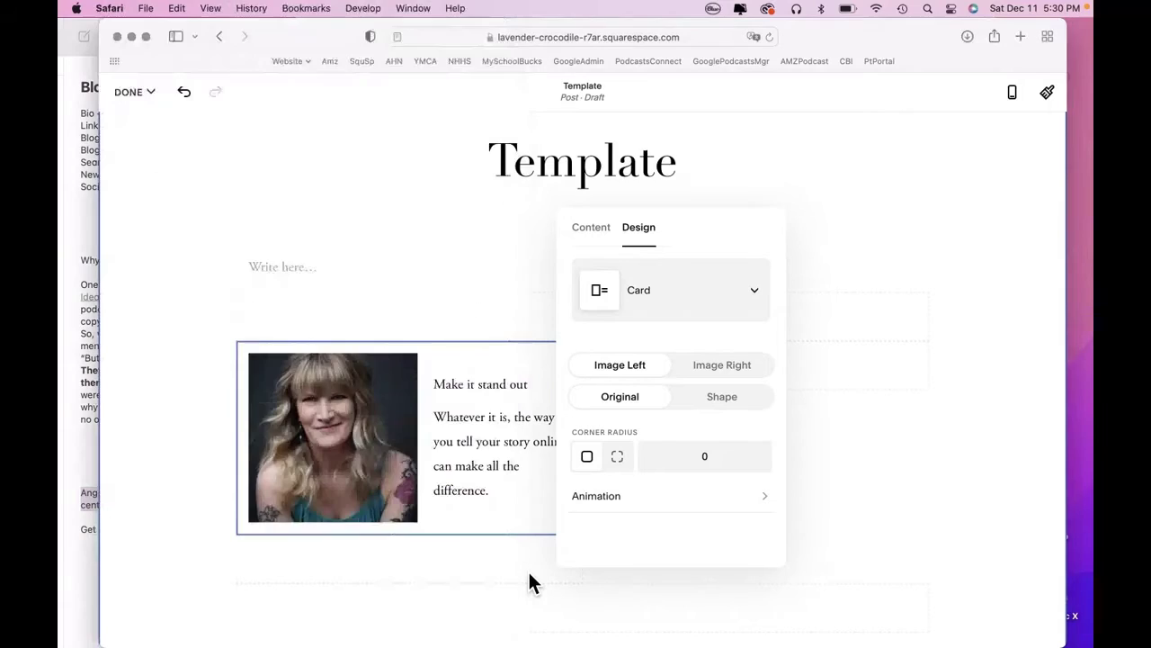
click(210, 513)
double_click(473, 397)
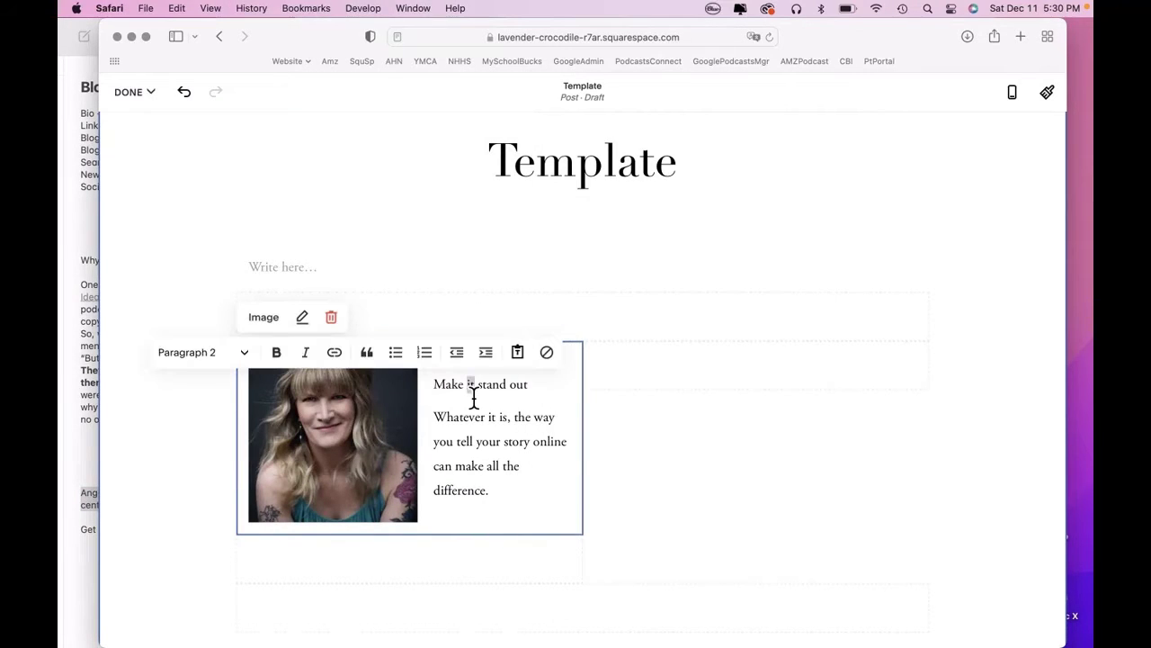
triple_click(473, 397)
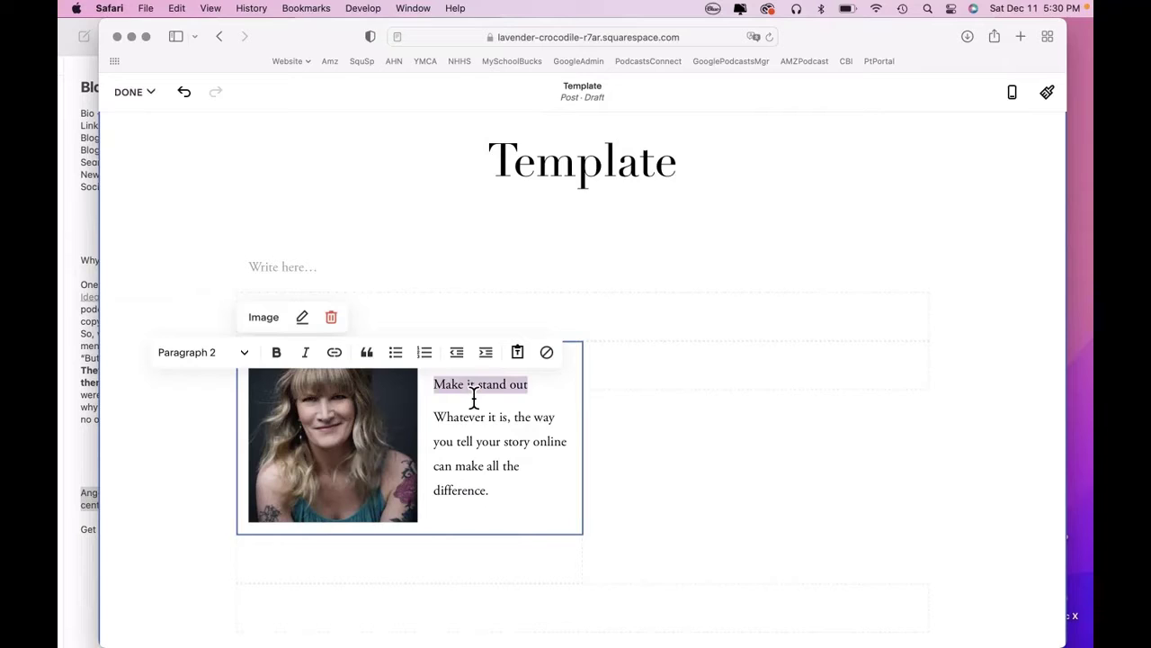
key(super+v)
Delete the 'Whatever it is' paragraph and the leftover empty line from the card.
click(476, 544)
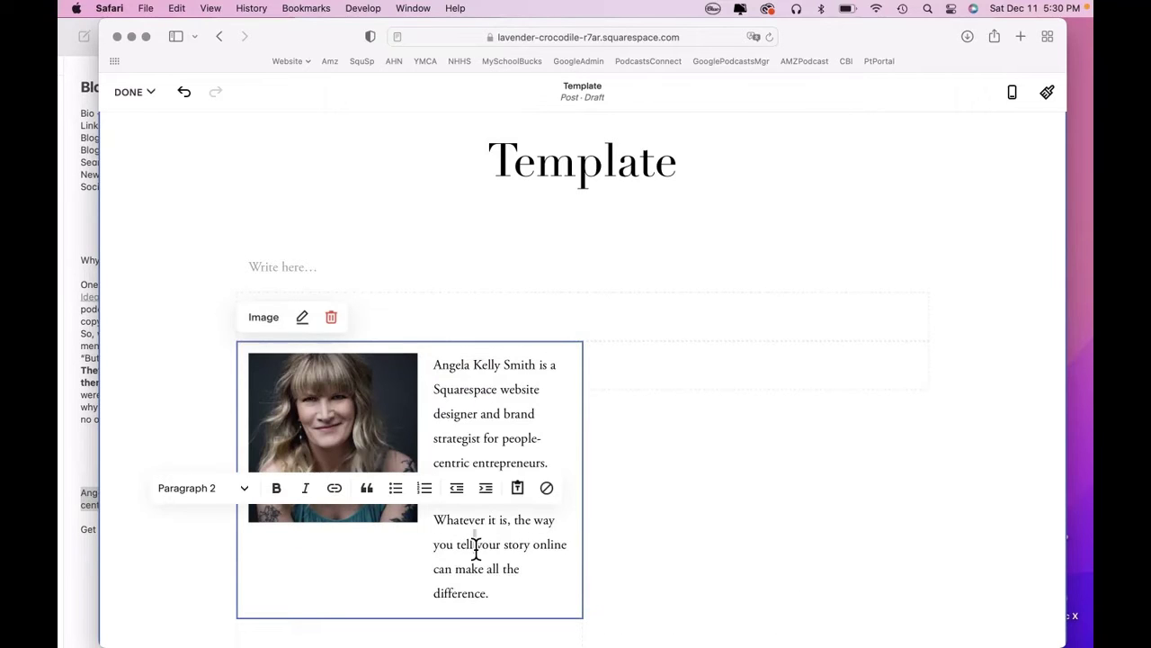
triple_click(477, 546)
key(BackSpace)
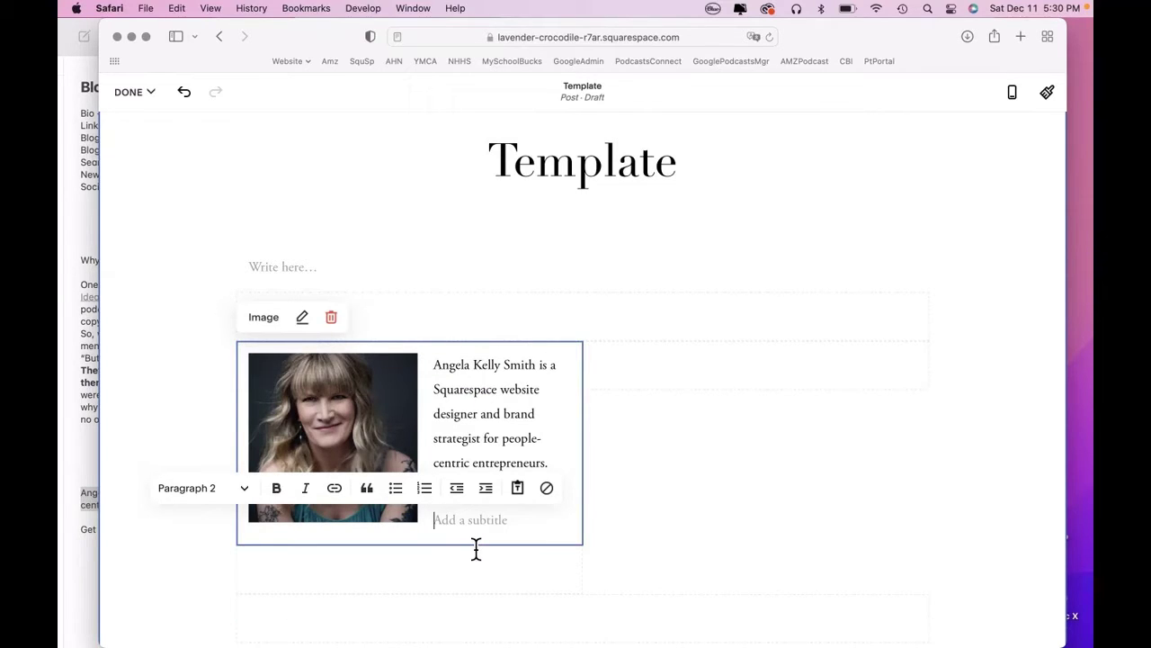
click(515, 440)
click(526, 486)
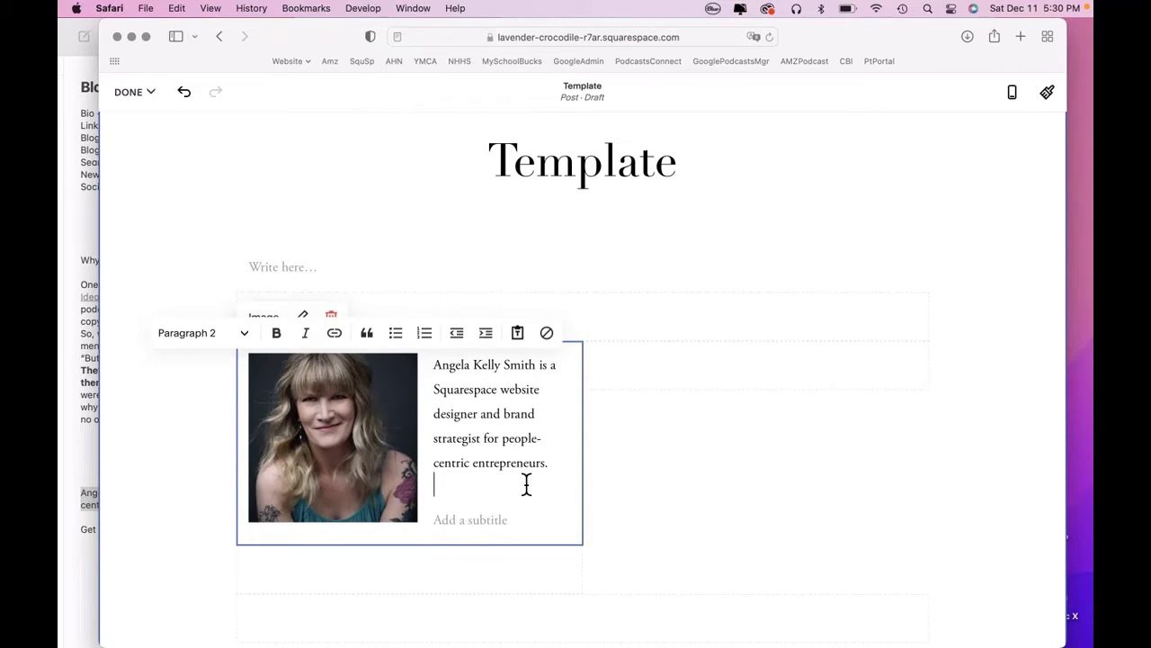
key(BackSpace)
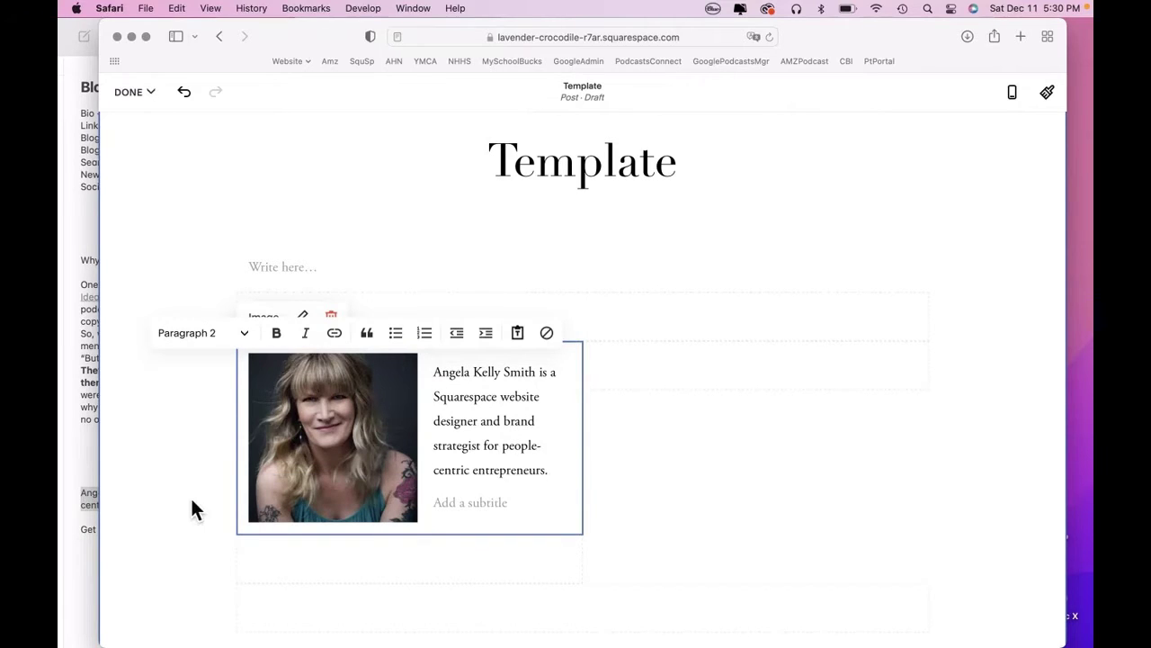
click(191, 500)
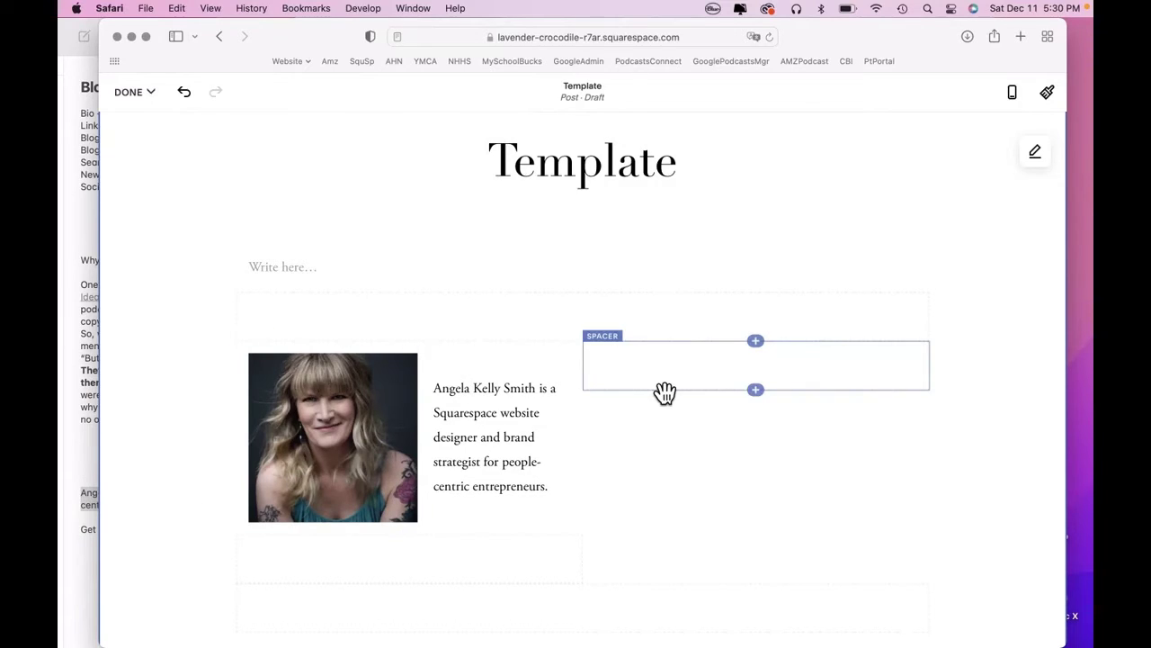
Add an image block beside the bio with the Squarespace Website Design image from the library.
click(763, 348)
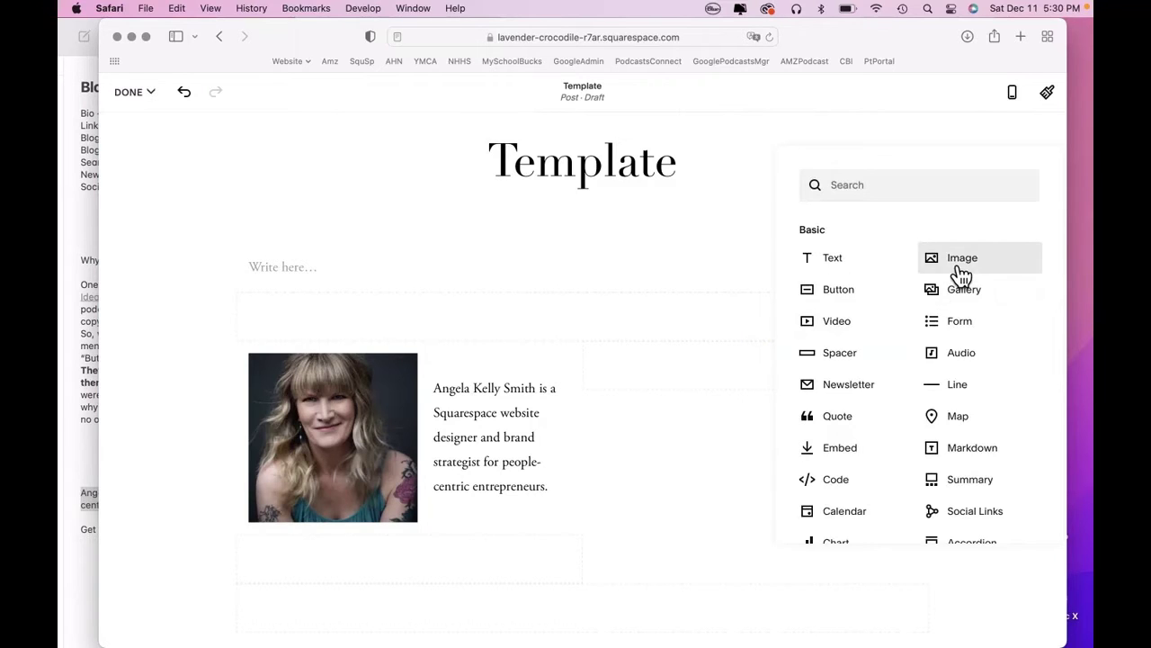
click(959, 267)
click(937, 378)
click(910, 457)
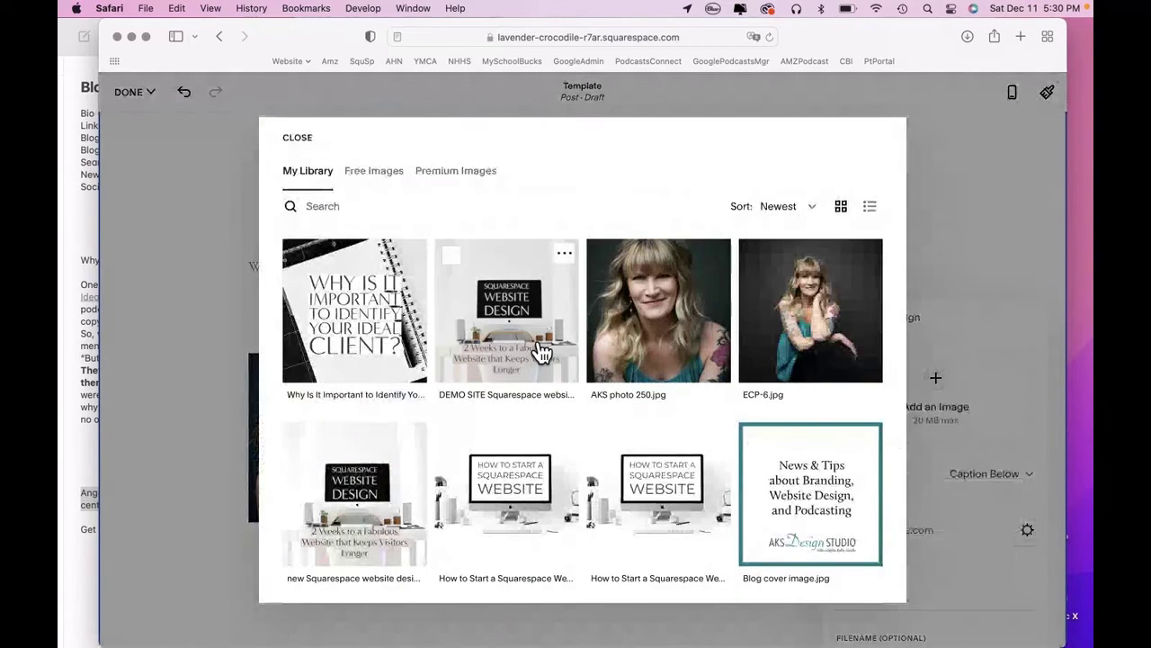
click(542, 355)
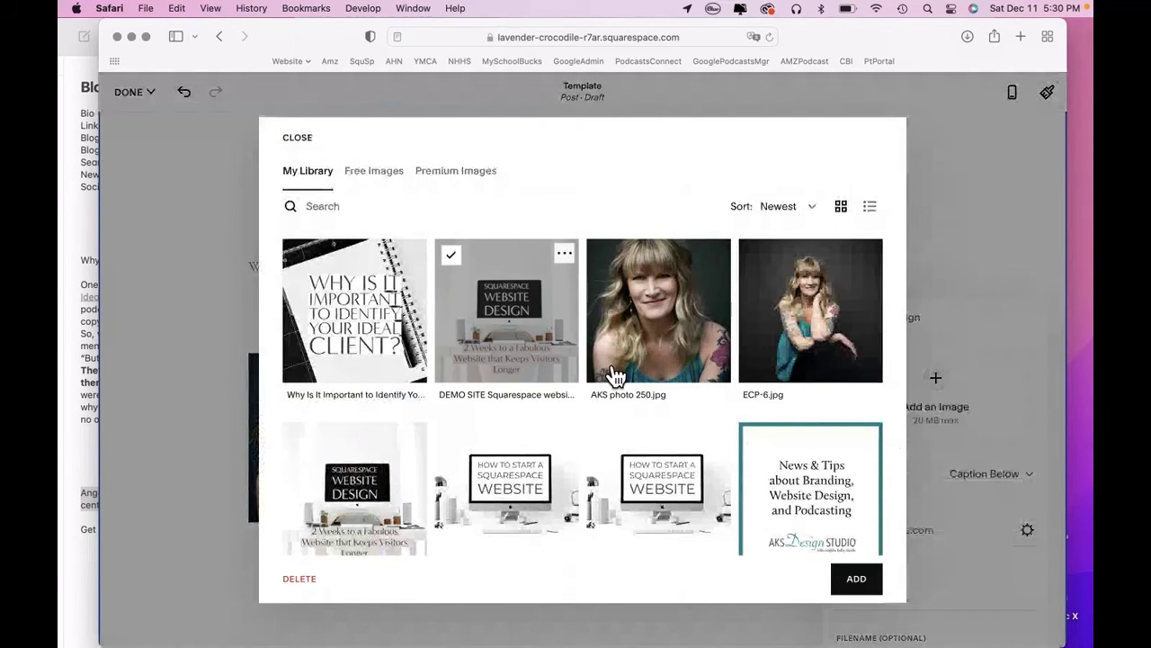
click(868, 587)
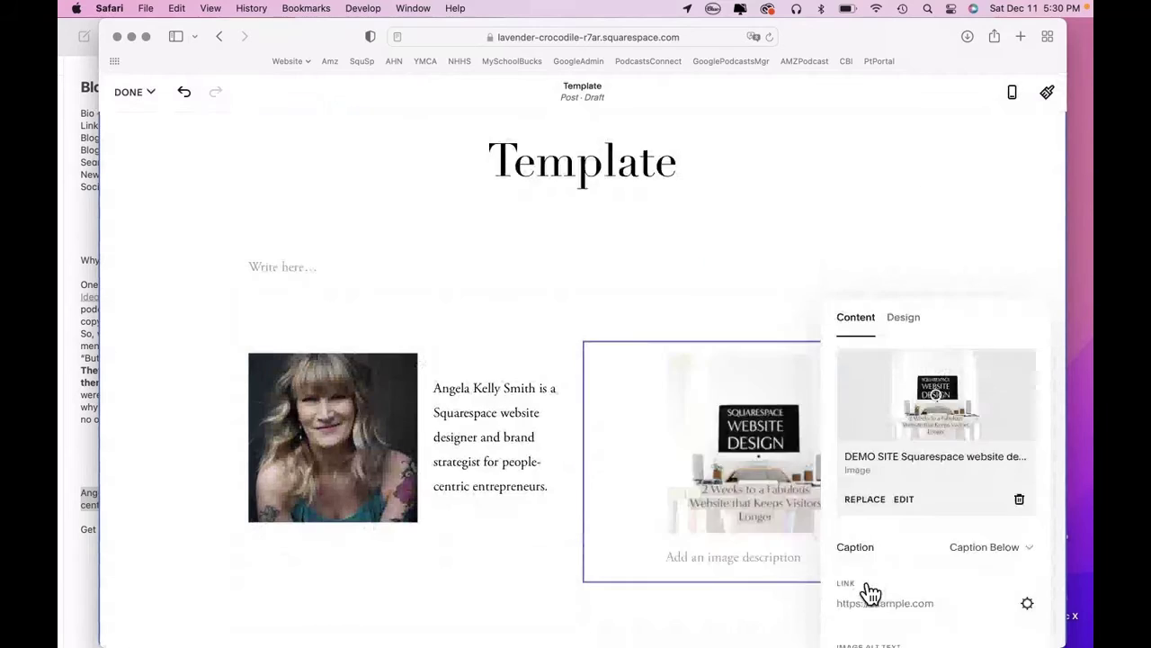
Set the image block to Card layout with the image on the left in its original shape.
click(907, 327)
click(938, 382)
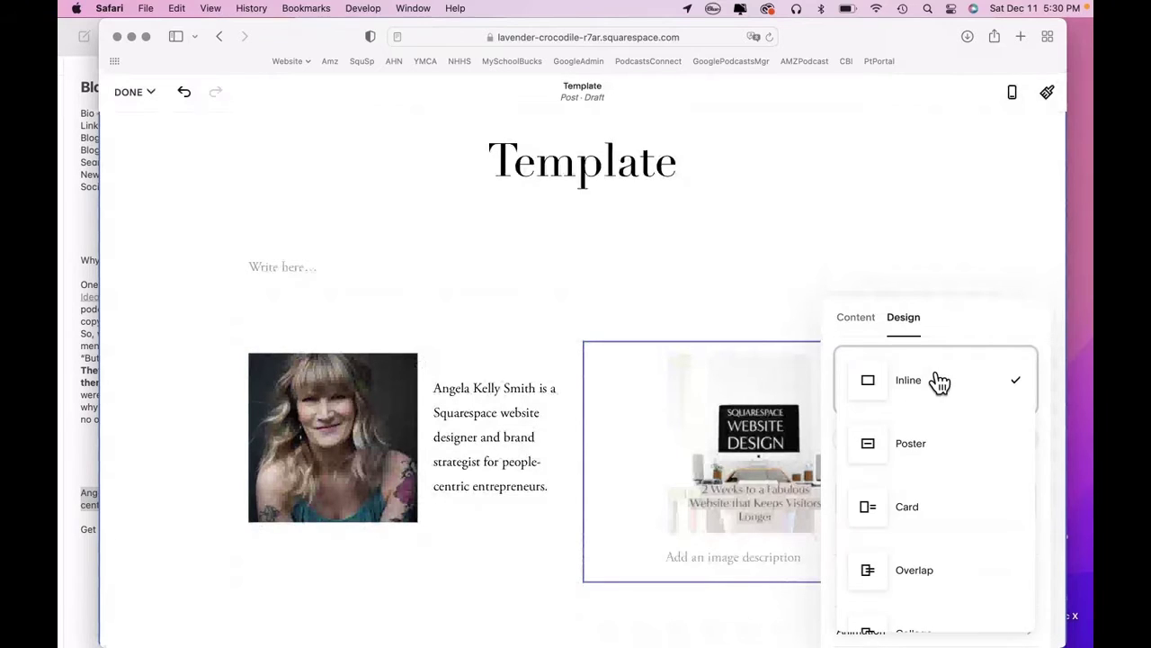
click(909, 509)
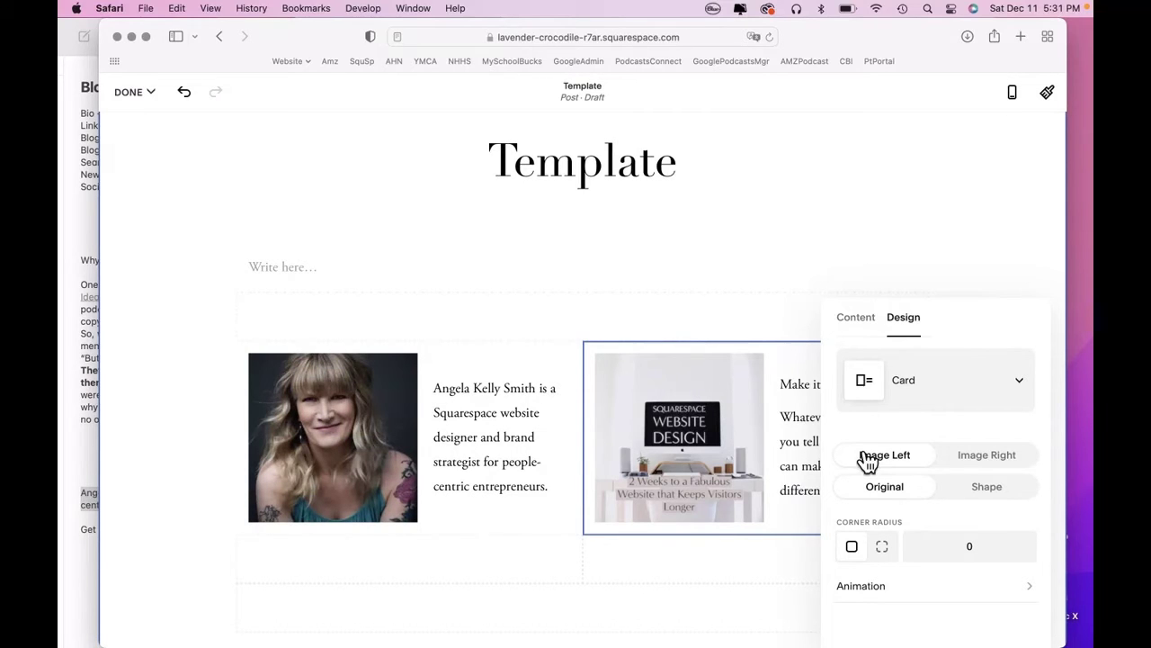
click(995, 455)
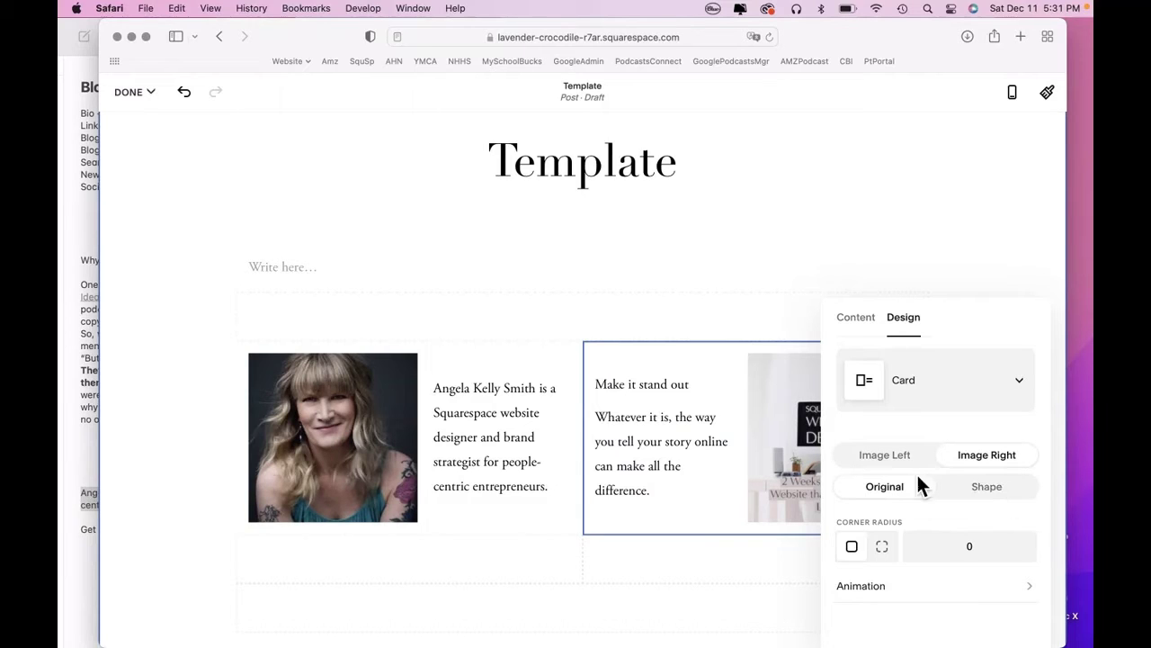
click(1018, 497)
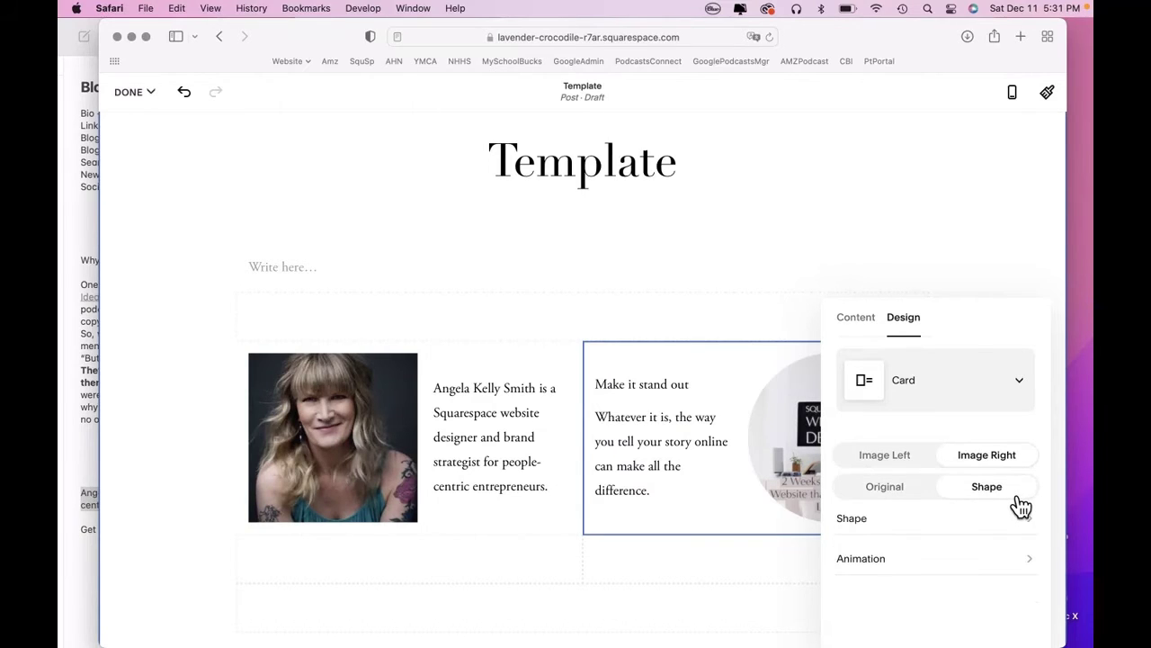
drag(959, 326, 952, 329)
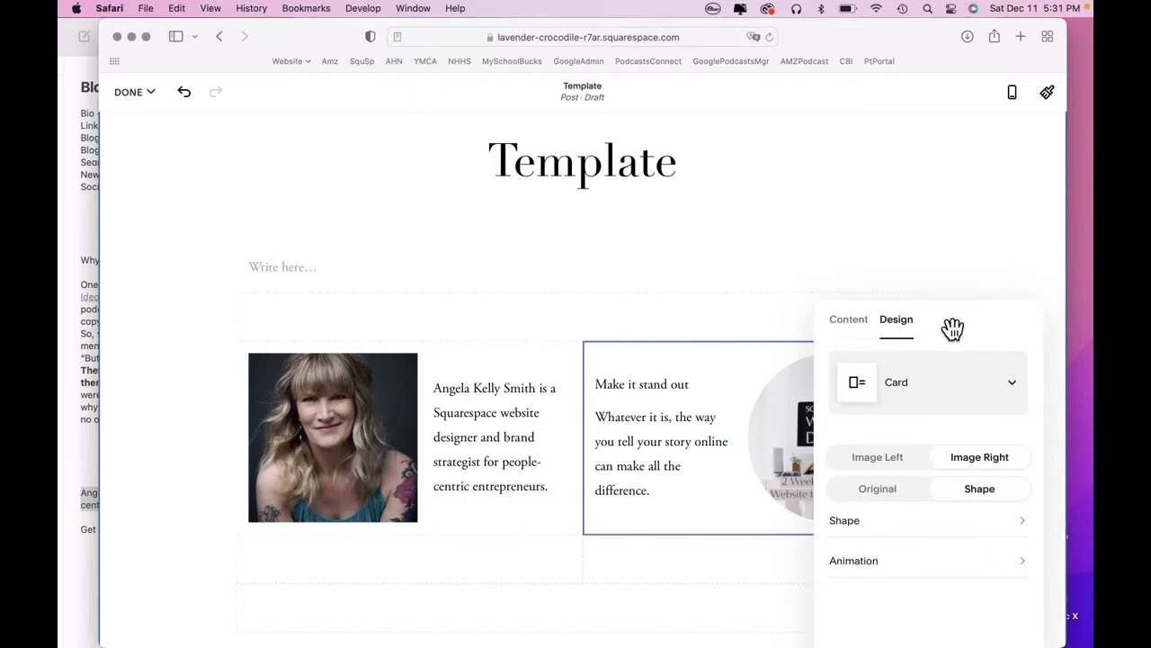
click(908, 470)
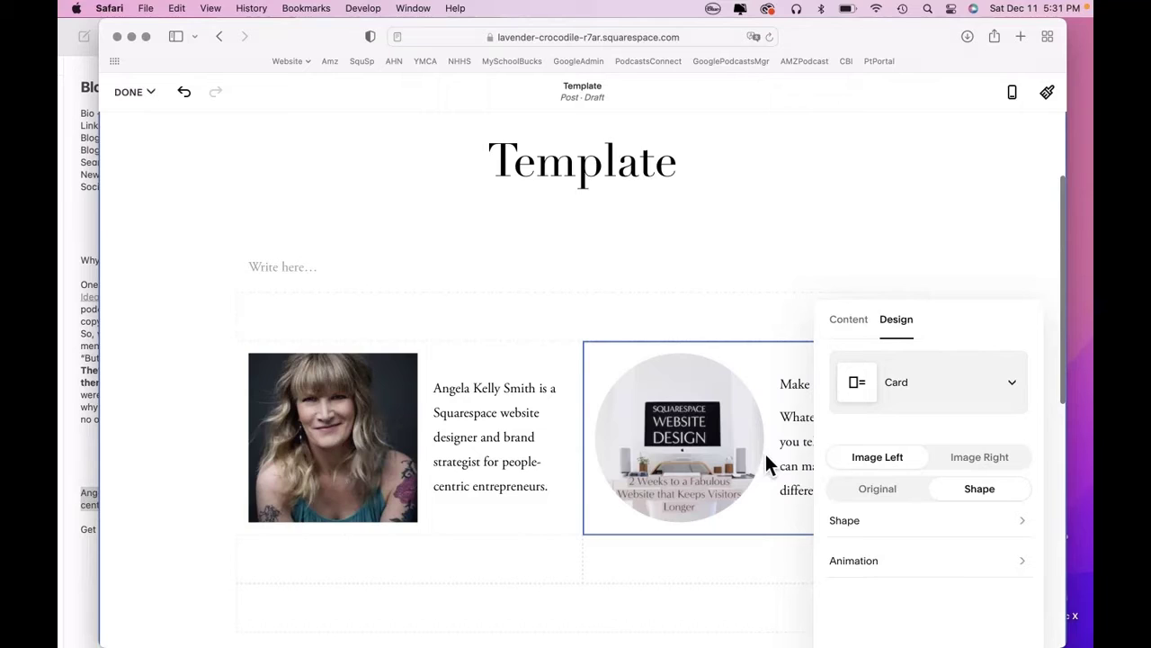
click(897, 494)
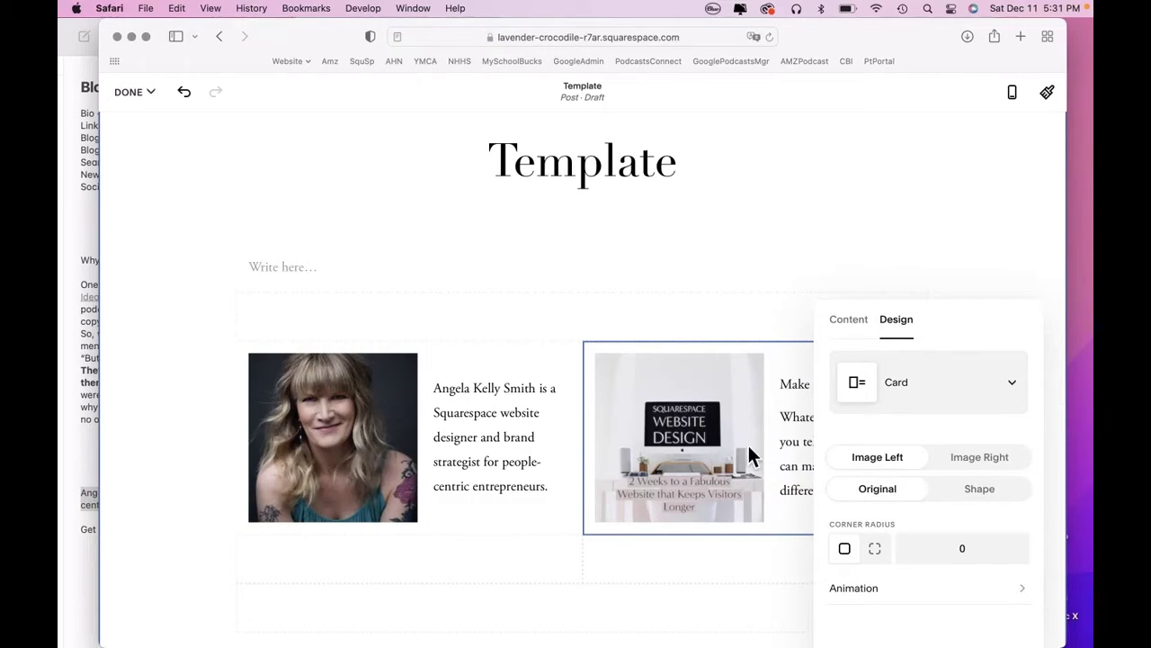
Remove the card's placeholder paragraph and replace its heading with the copied 'Get a beautiful…' sentence.
click(88, 442)
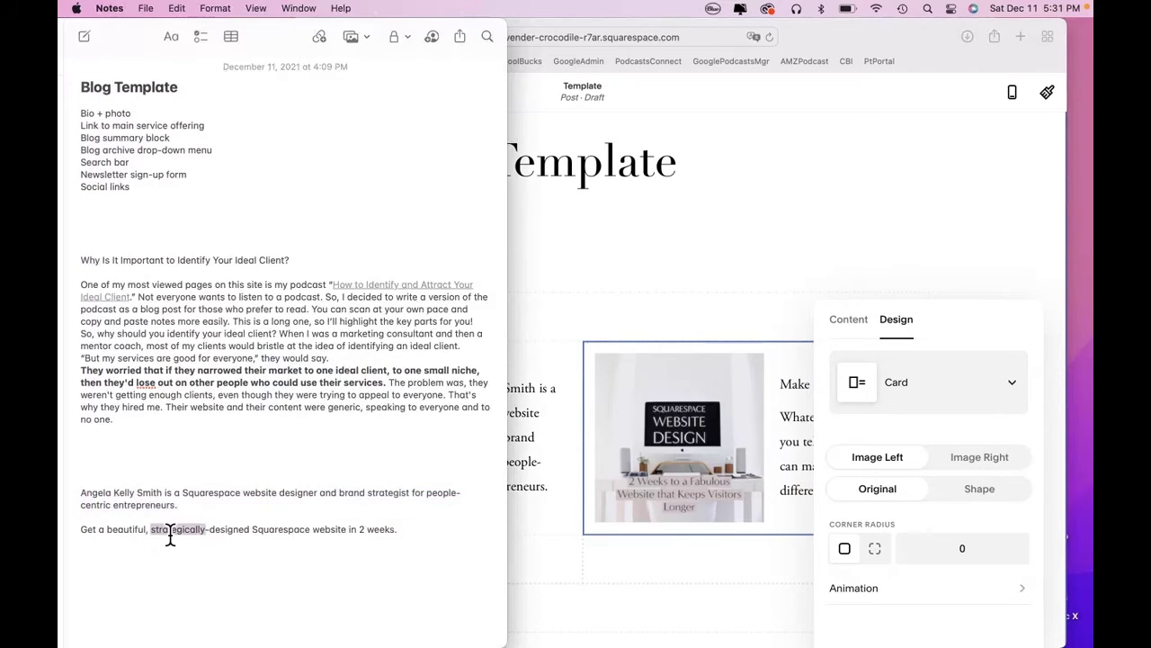
triple_click(170, 531)
key(super+c)
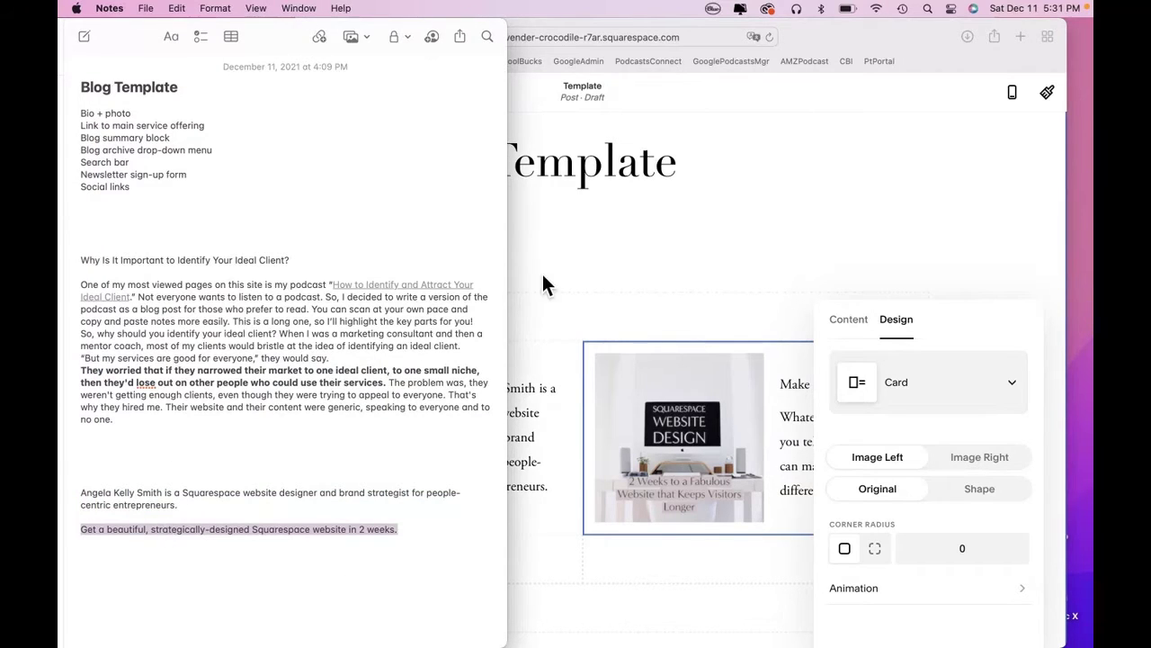
click(543, 273)
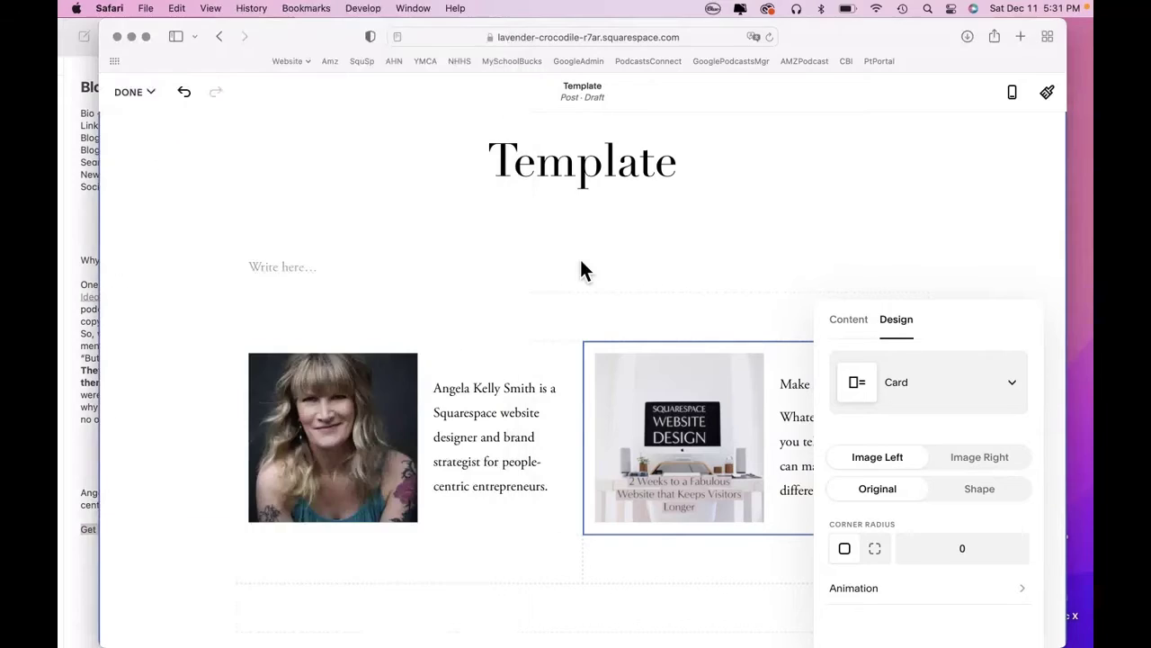
click(201, 444)
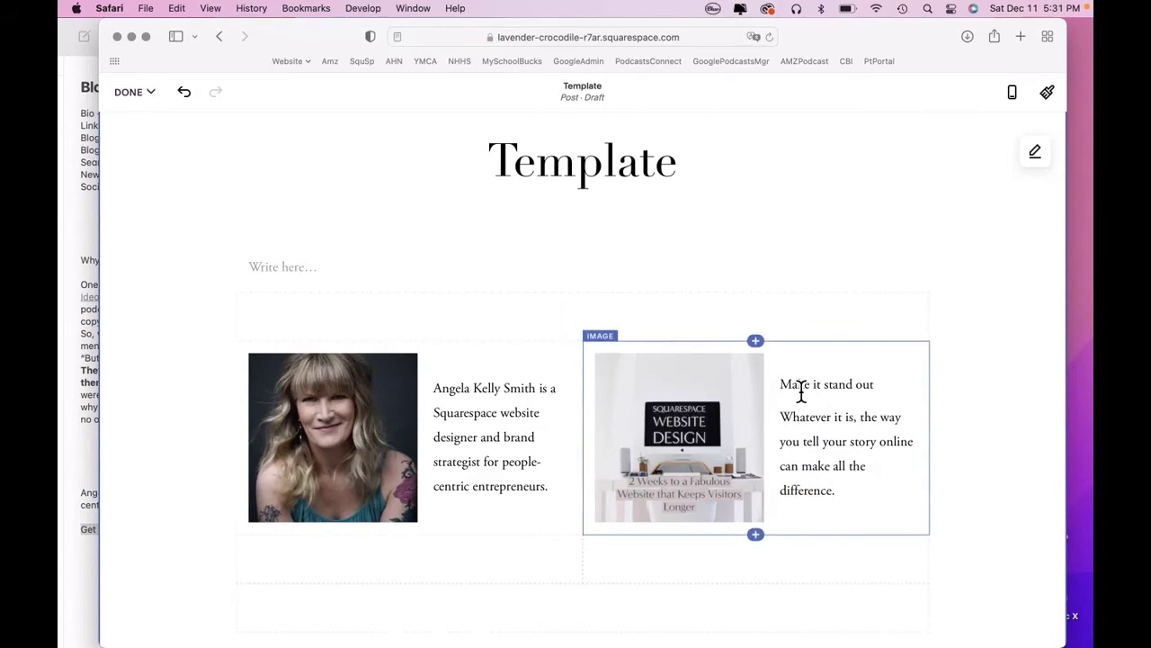
triple_click(815, 447)
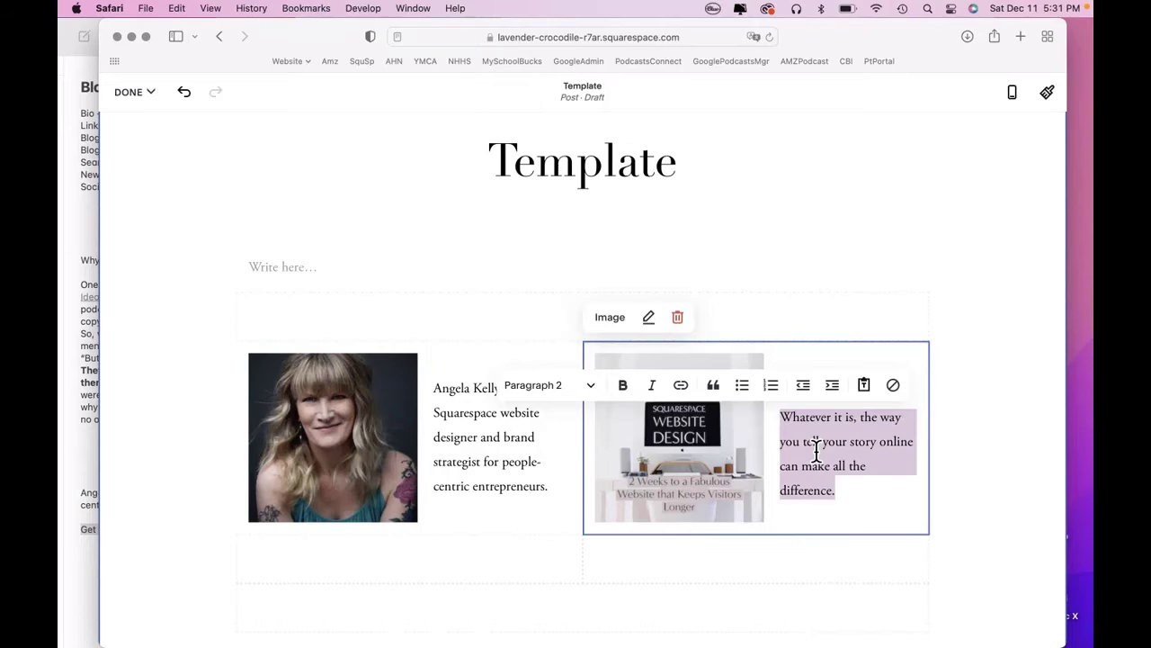
key(BackSpace)
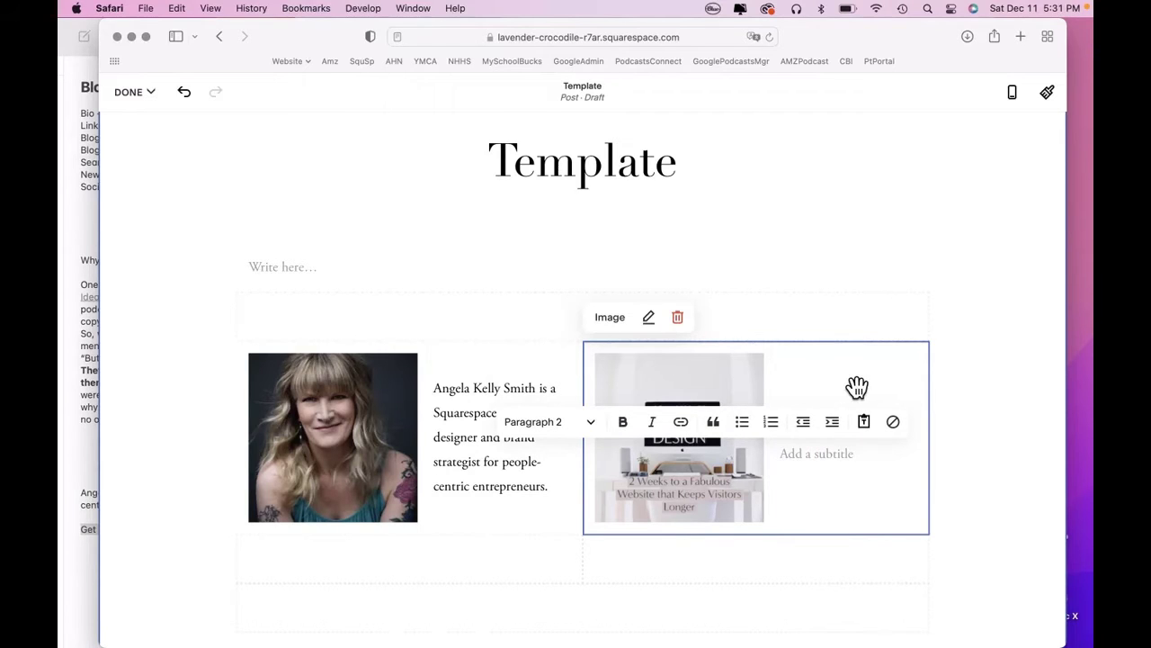
click(998, 392)
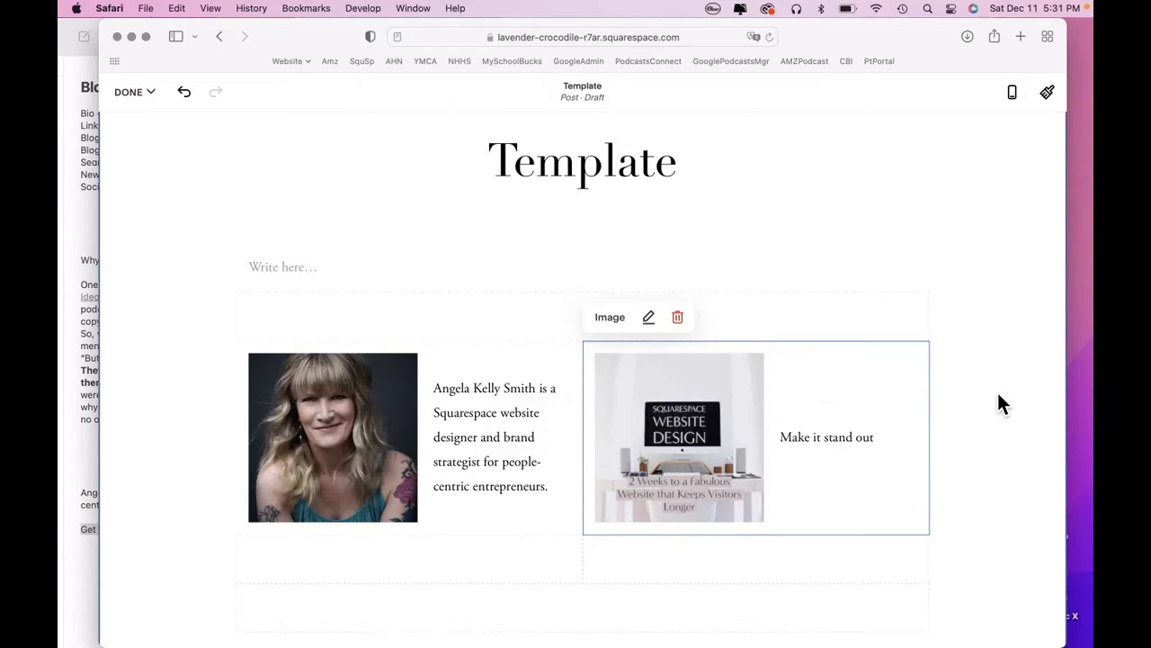
click(834, 445)
triple_click(835, 433)
key(super+v)
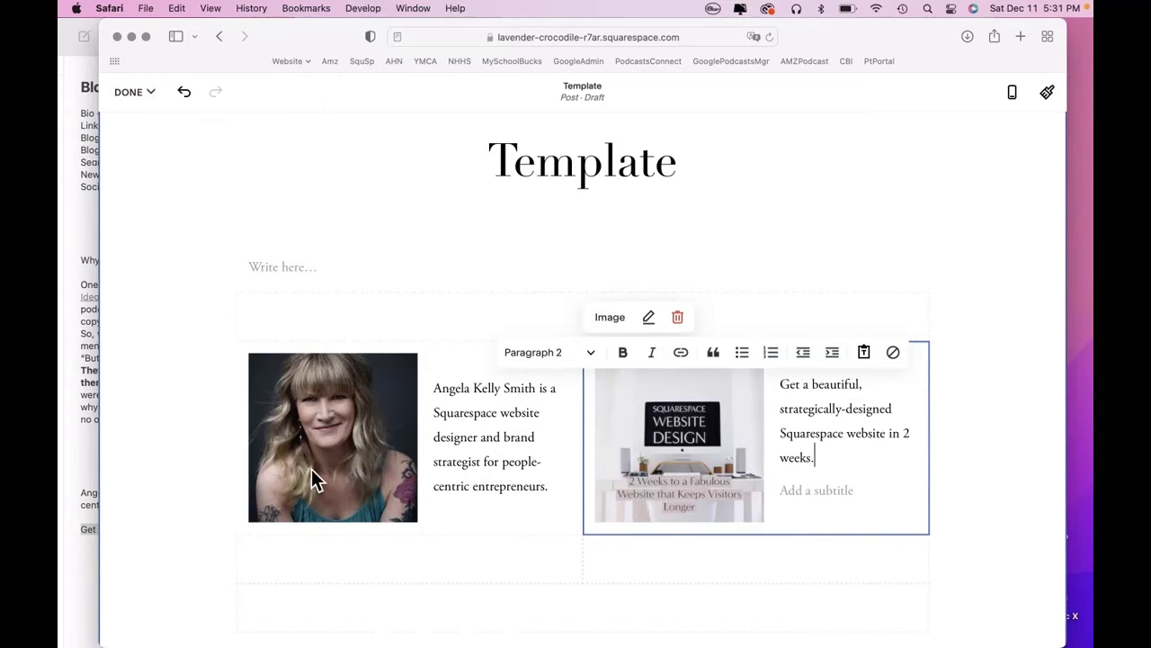
click(169, 481)
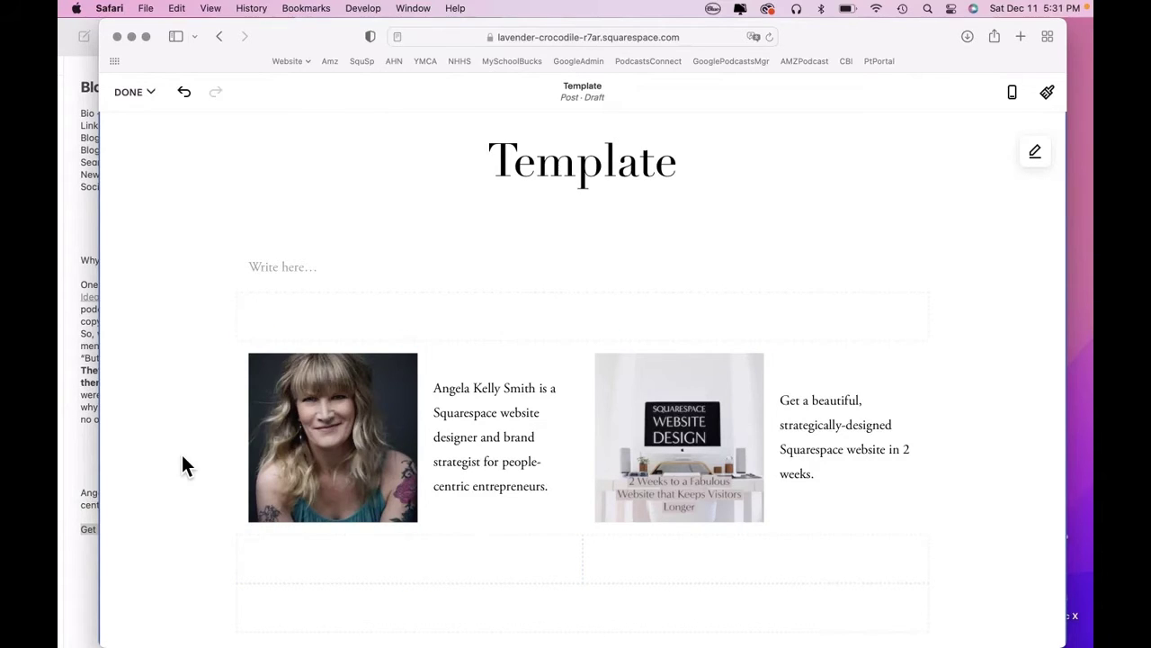
Open the block insert menu below the row of image cards.
scroll(195, 351, down, 3)
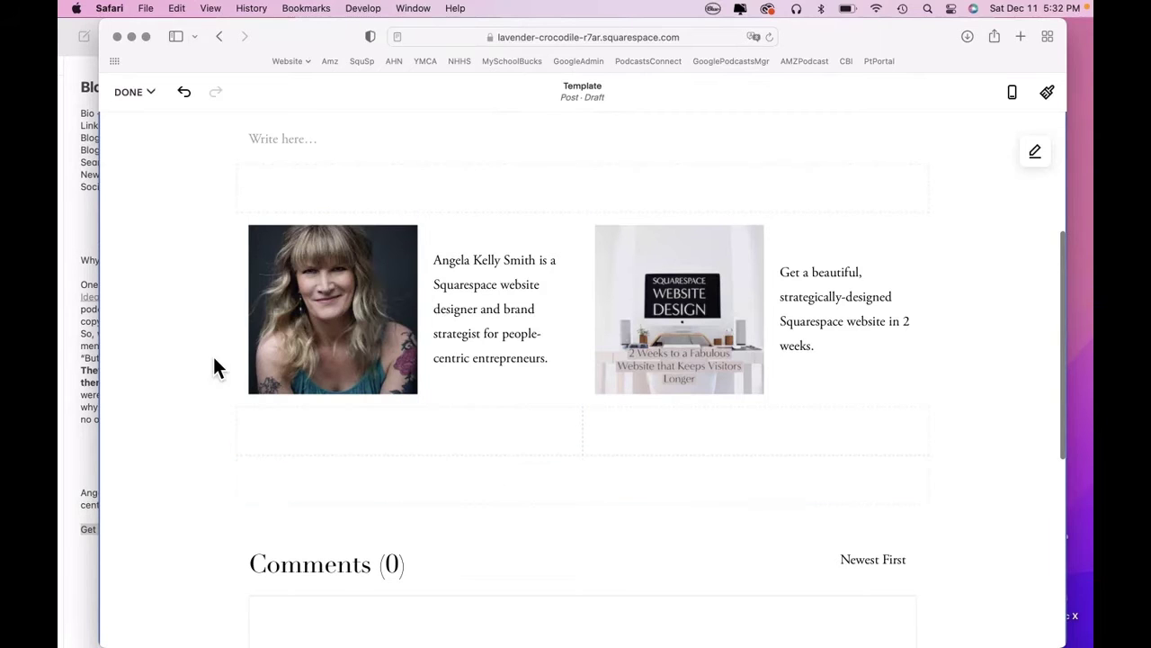
click(80, 232)
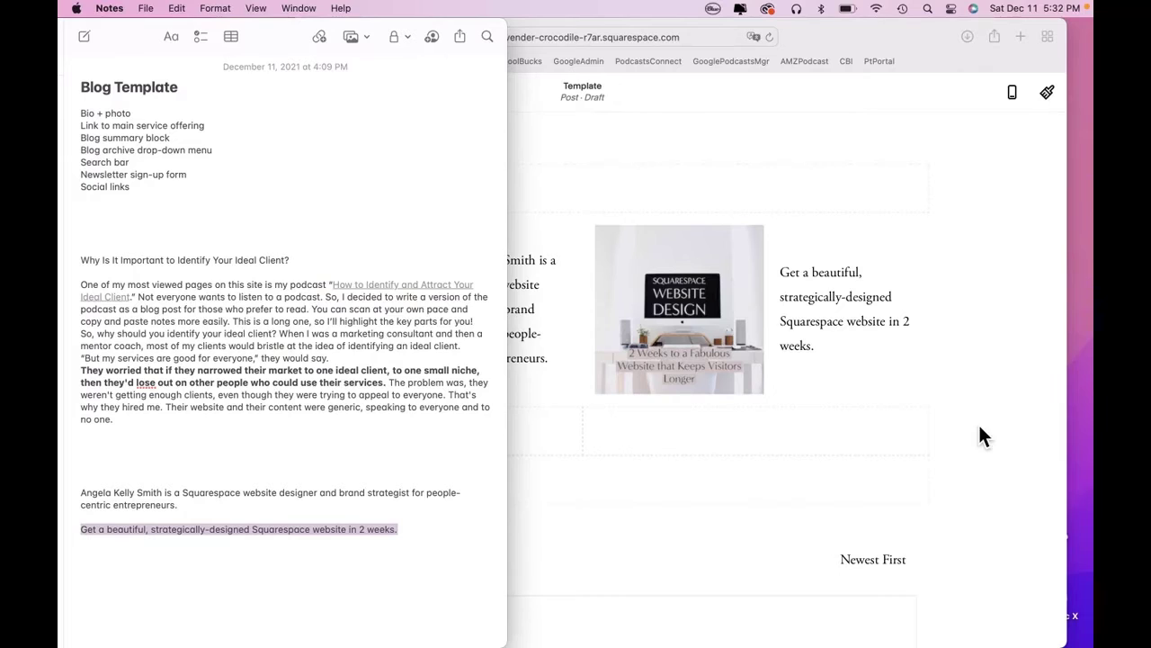
click(1002, 432)
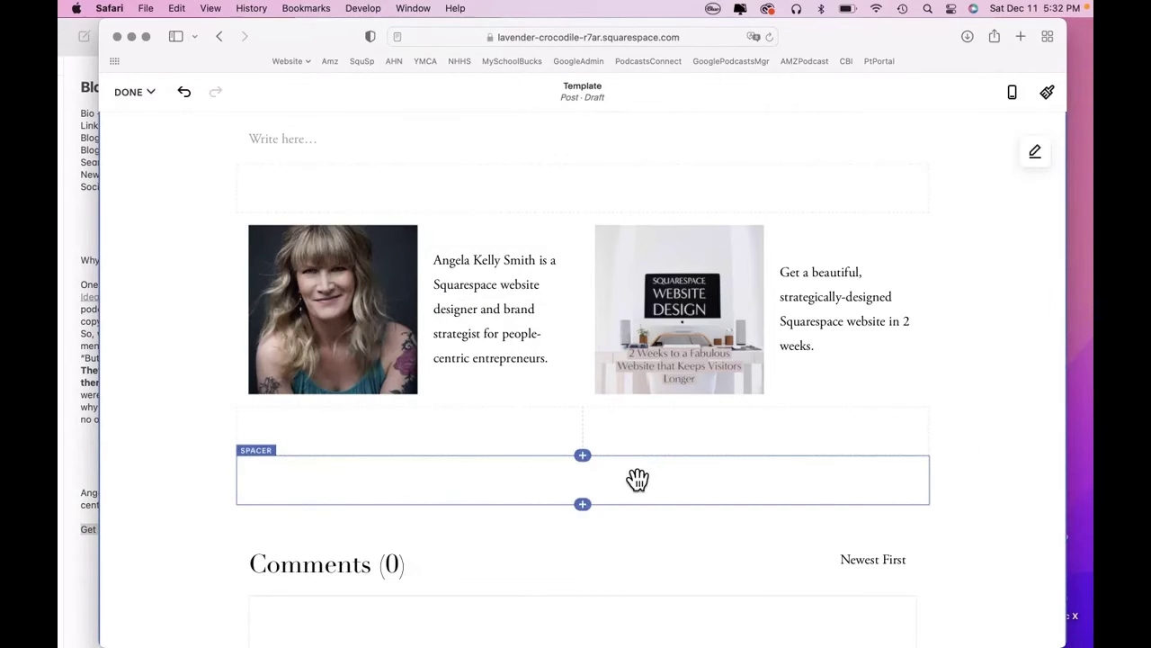
drag(637, 477, 590, 459)
click(583, 456)
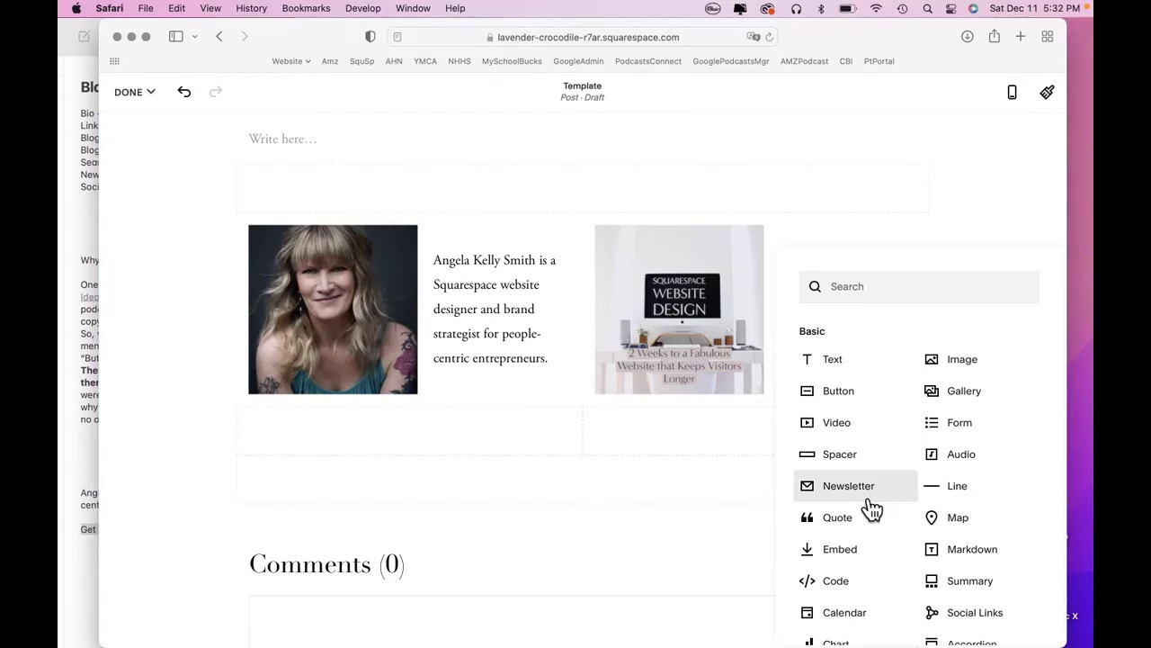
Insert a Summary block that pulls posts from the Blog page.
click(966, 589)
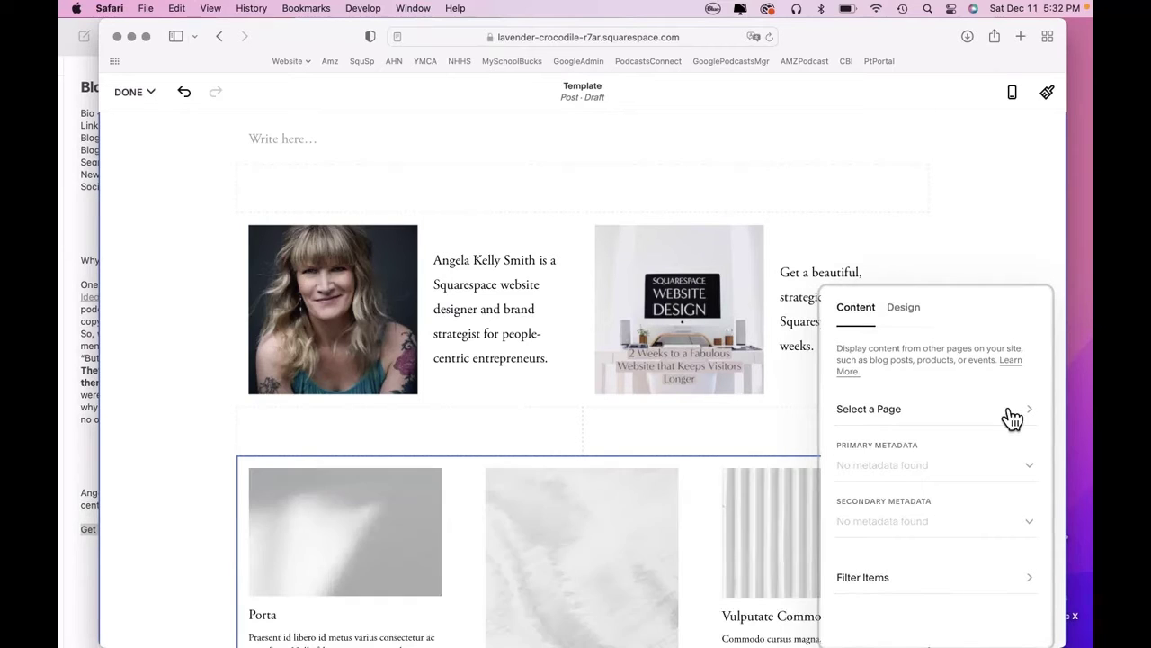
click(1030, 410)
click(884, 391)
click(859, 309)
Limit the summary to 4 items and turn off post excerpts.
click(914, 318)
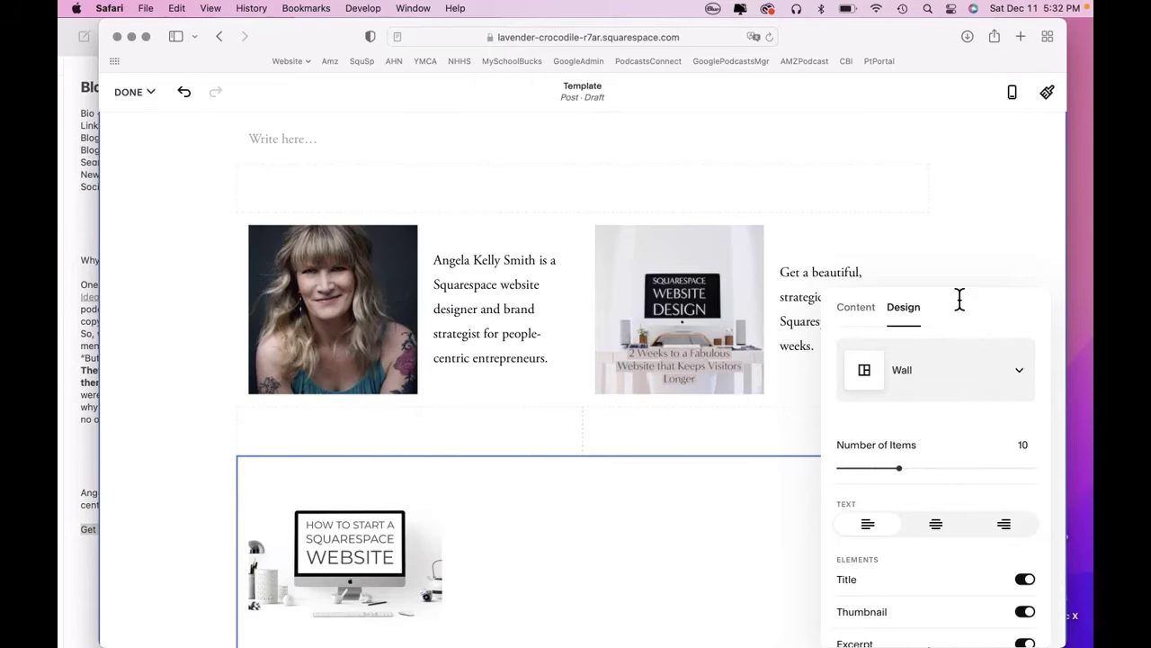
drag(959, 298, 952, 236)
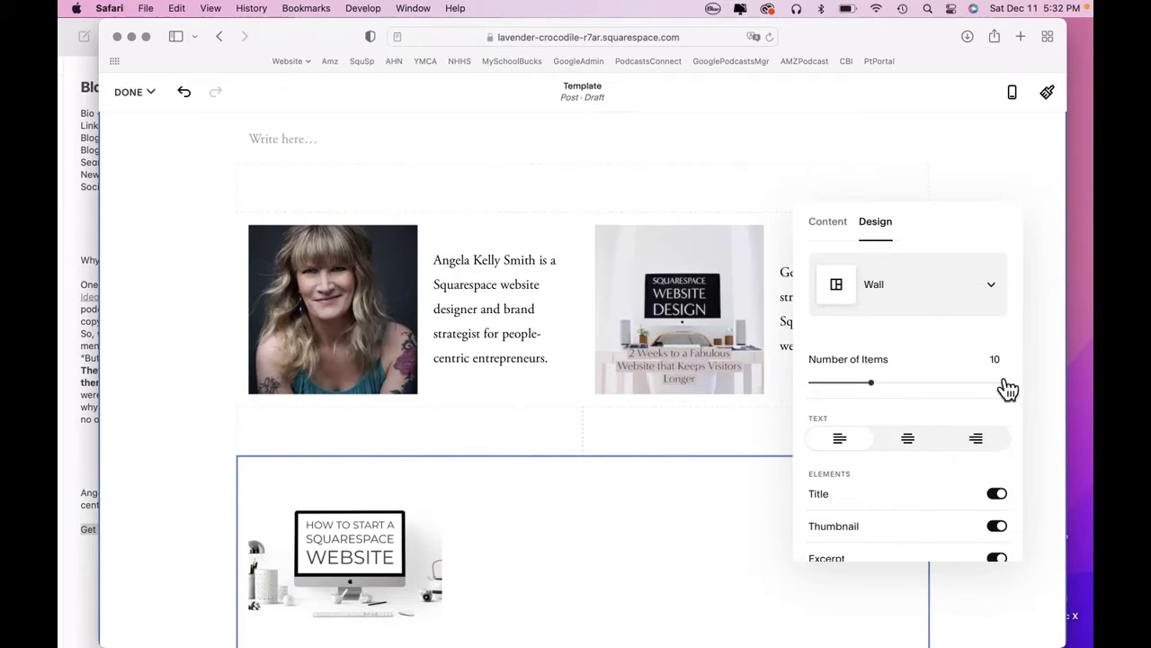
drag(880, 390, 857, 396)
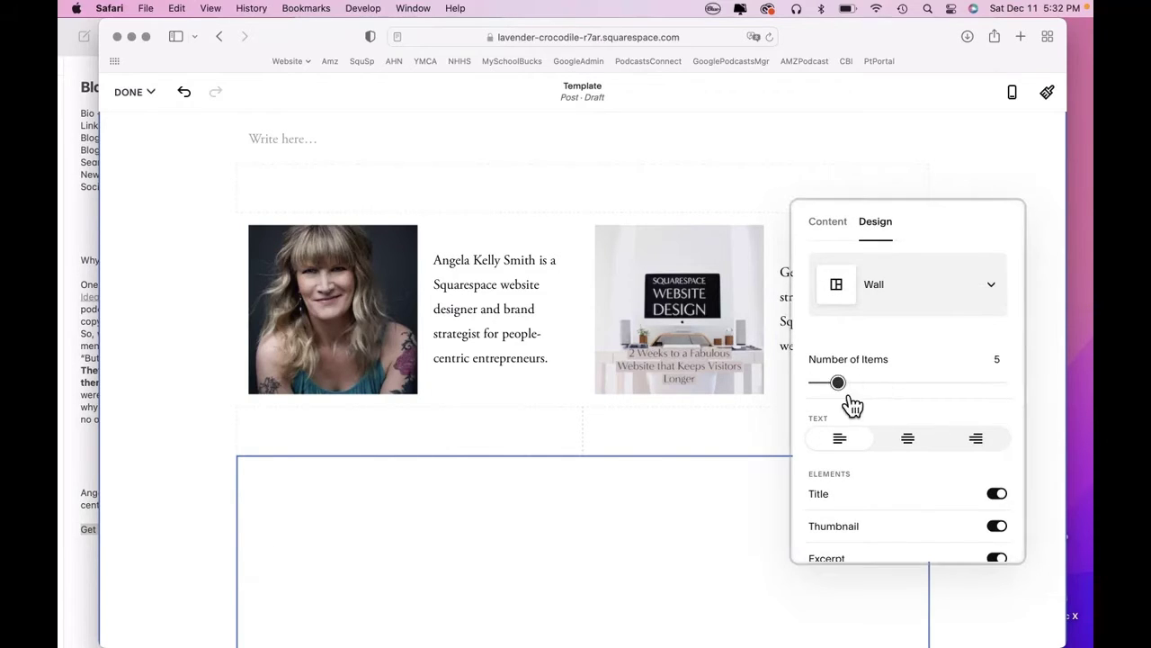
drag(852, 407, 846, 404)
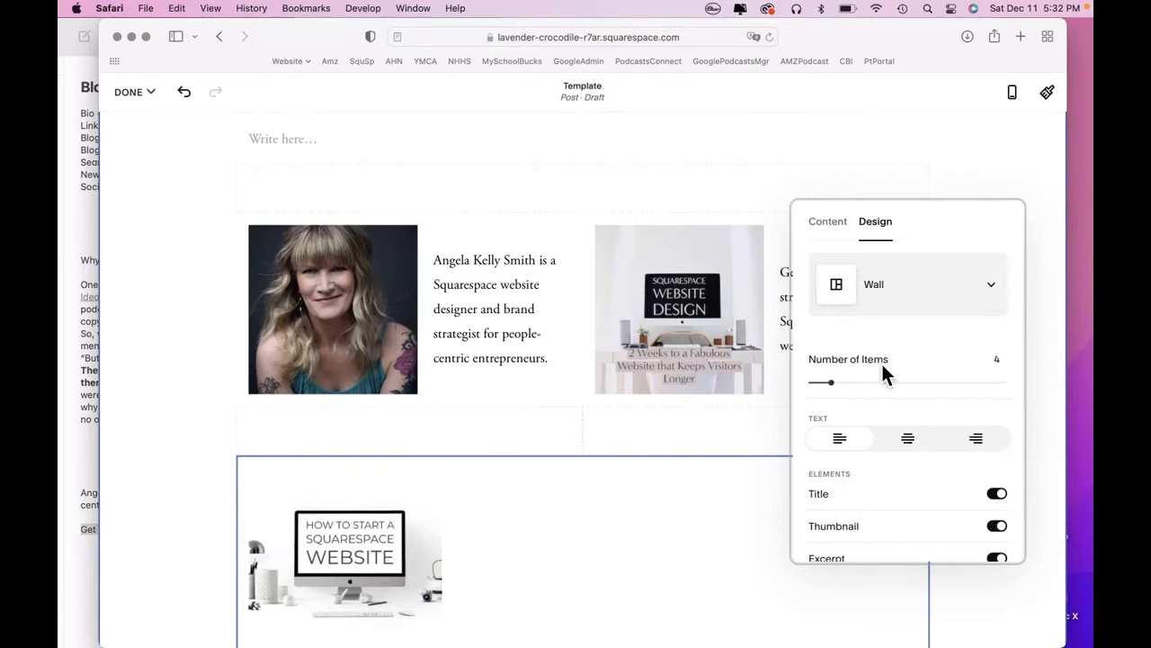
scroll(711, 462, down, 2)
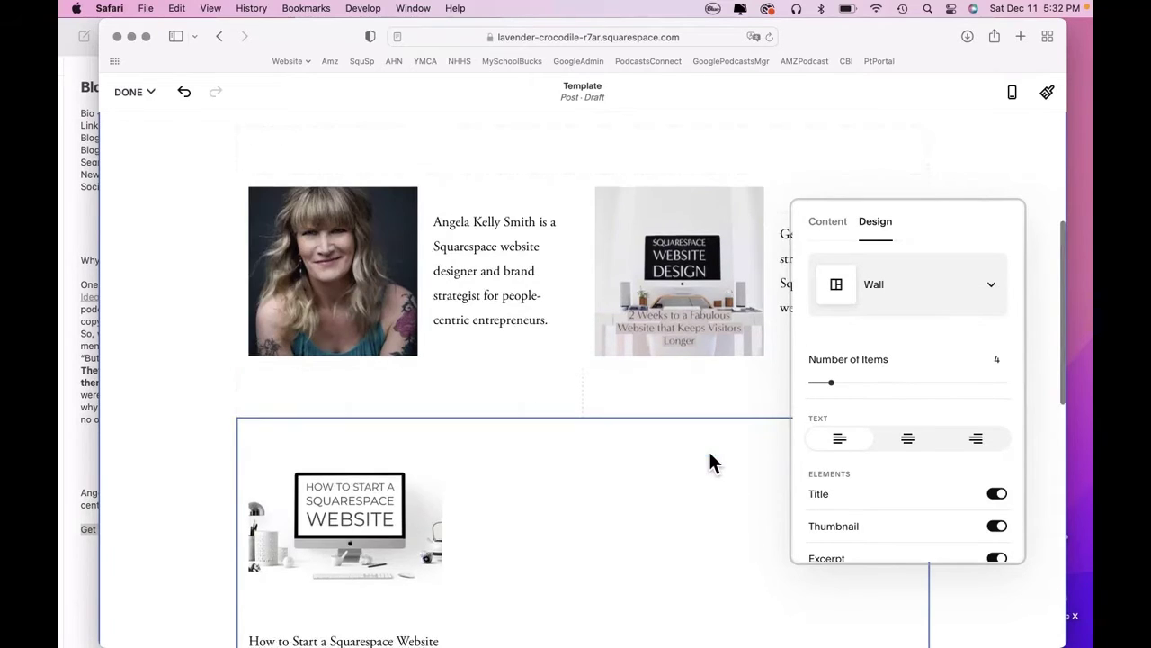
scroll(711, 462, down, 5)
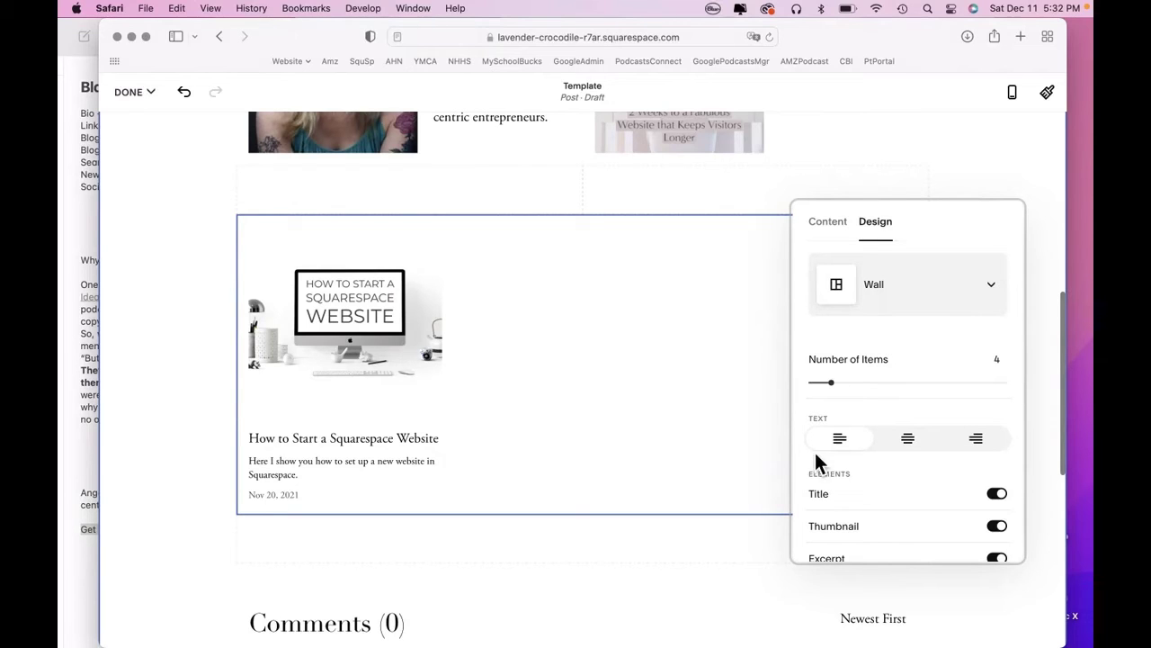
scroll(886, 504, down, 3)
scroll(886, 504, down, 2)
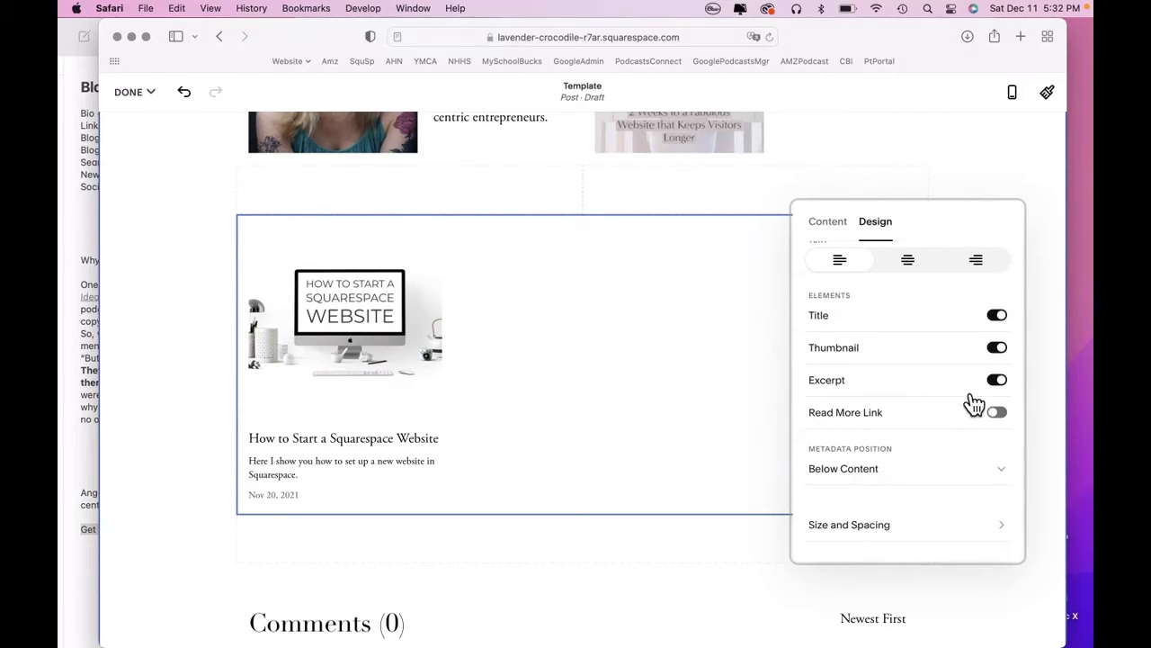
click(999, 383)
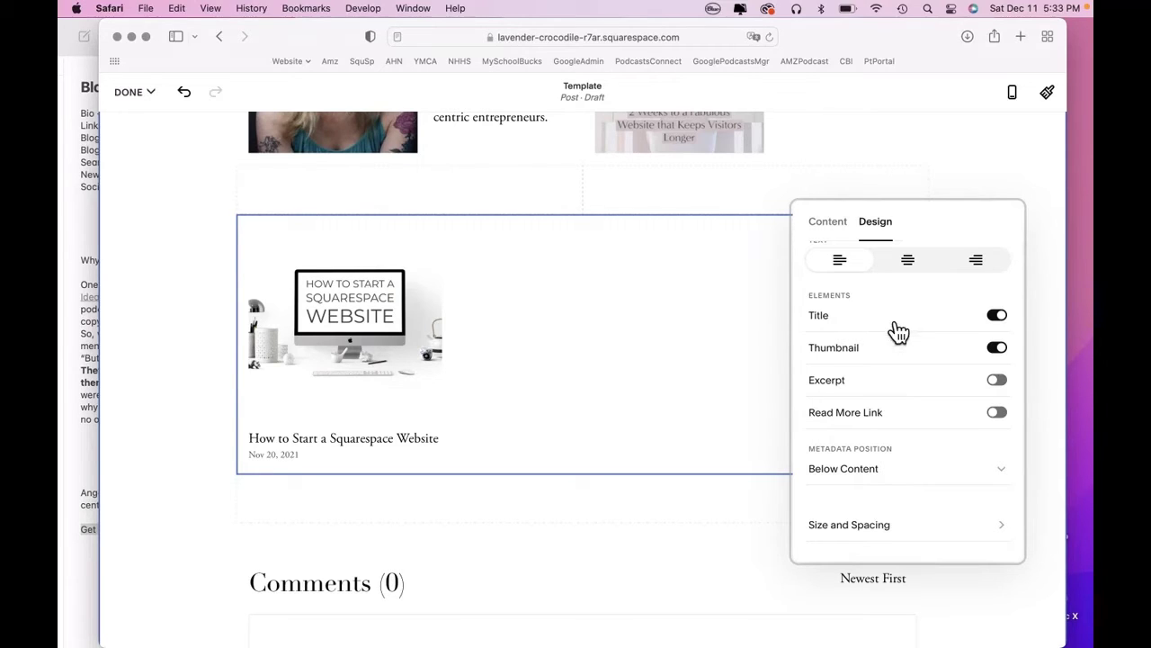
Give the service image the alt text 'Squarespace Website Design in 2 Weeks'.
click(1015, 177)
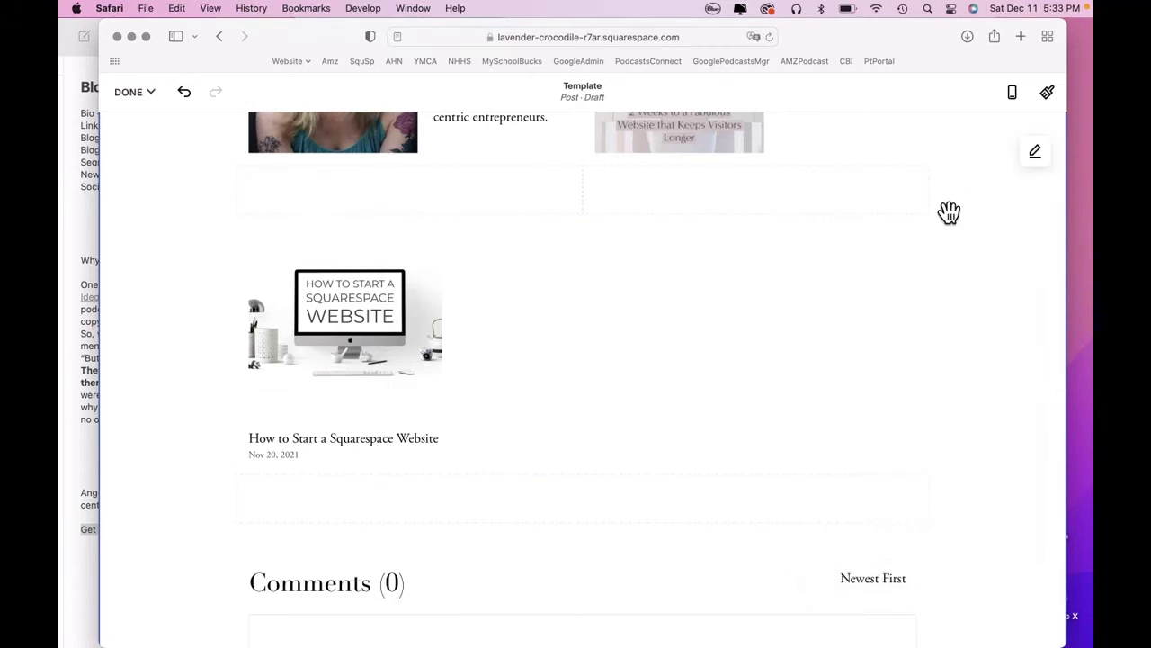
scroll(888, 236, up, 3)
scroll(888, 234, up, 2)
mouse_move(732, 298)
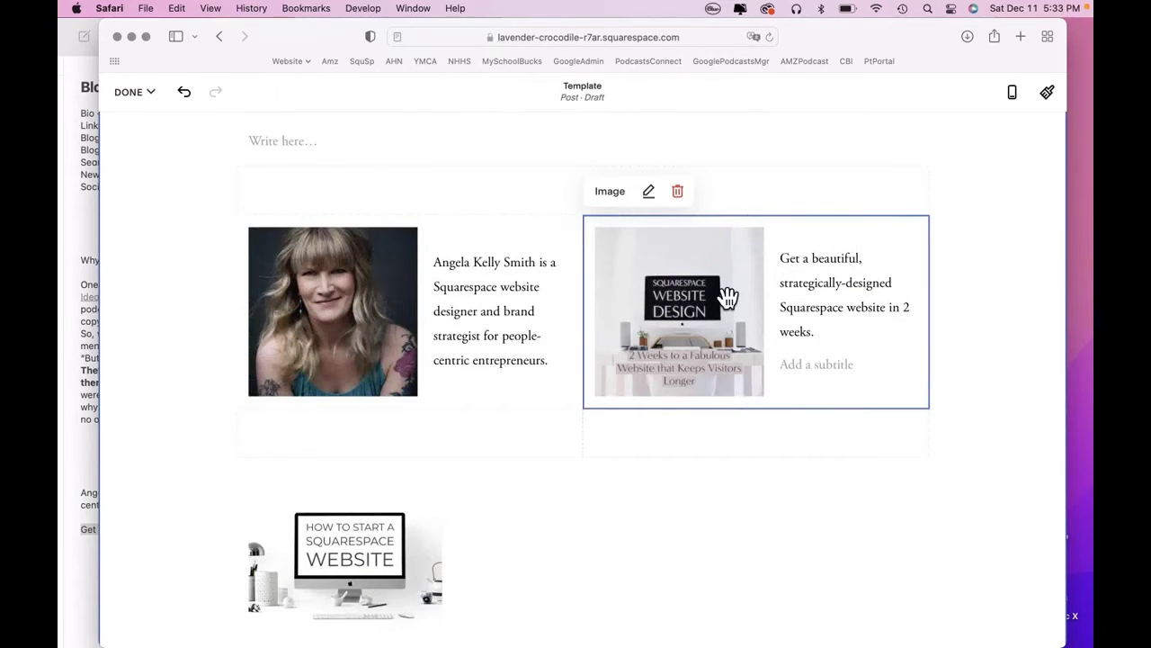
click(650, 191)
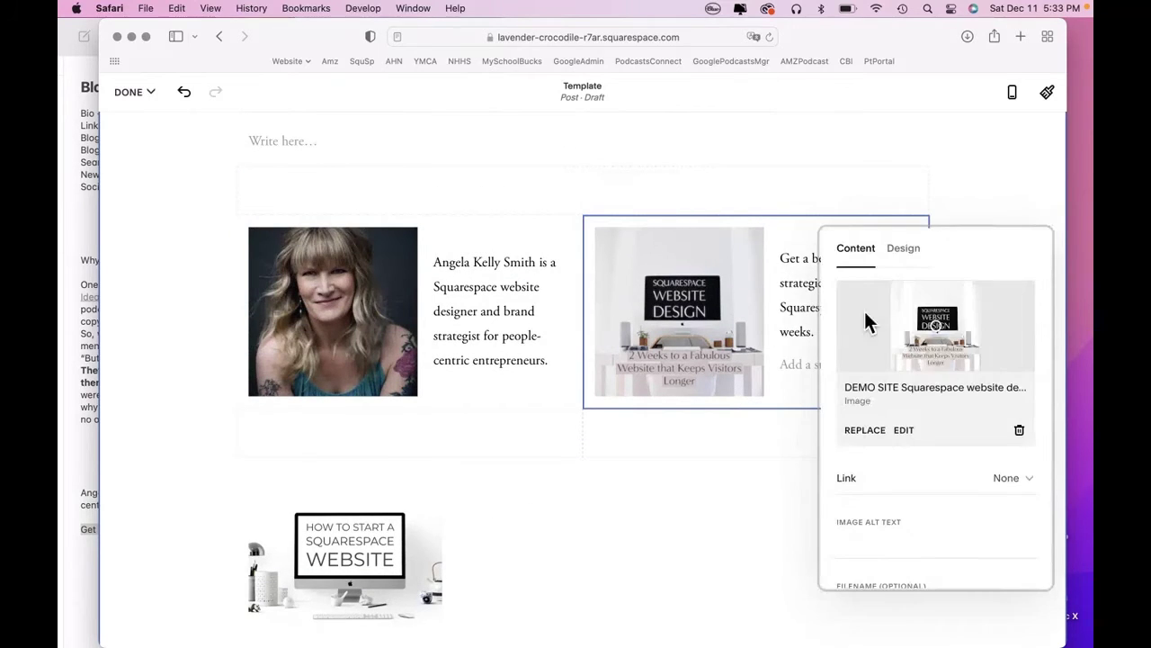
scroll(863, 387, down, 2)
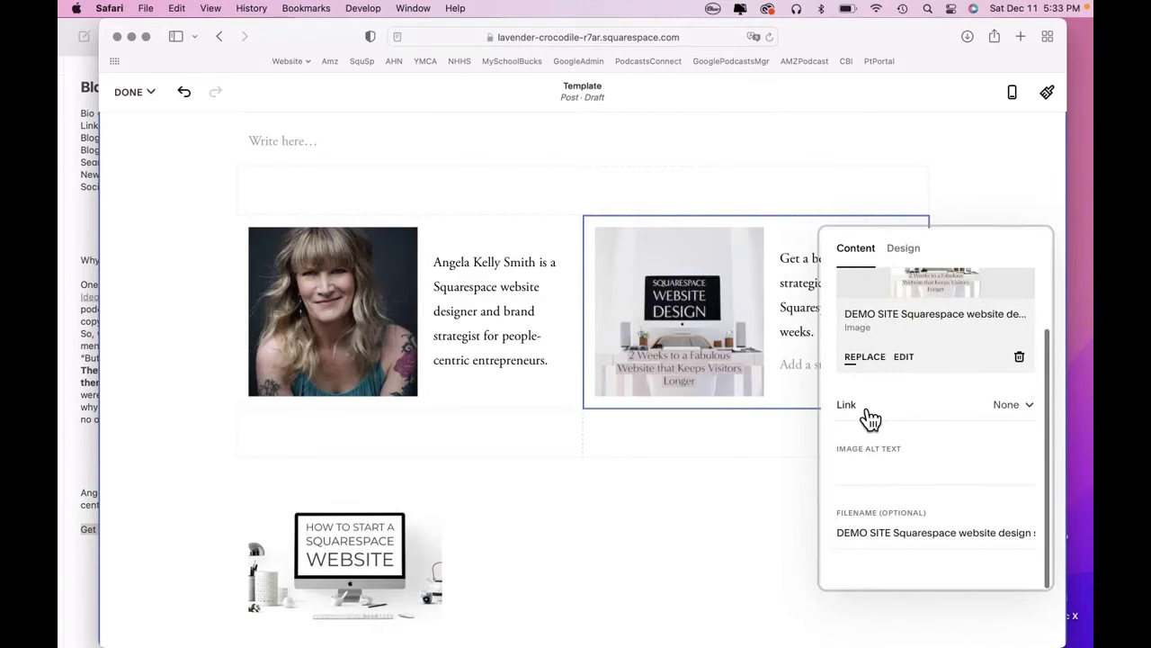
click(863, 482)
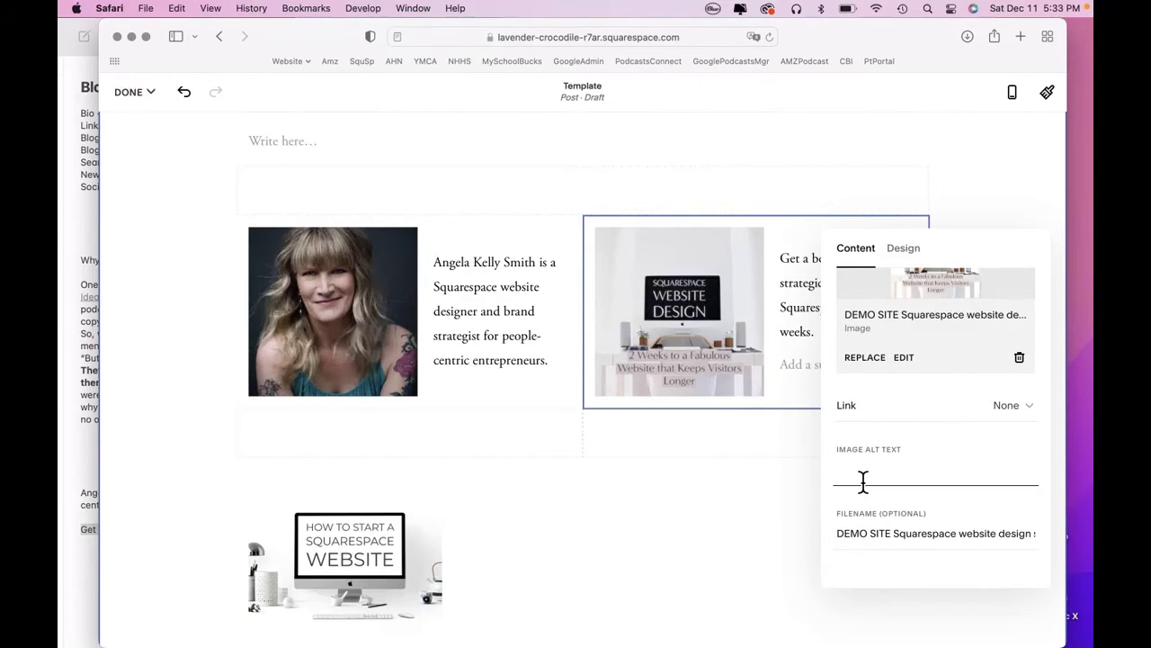
text(Squarespace Website Design in 2 Weeks)
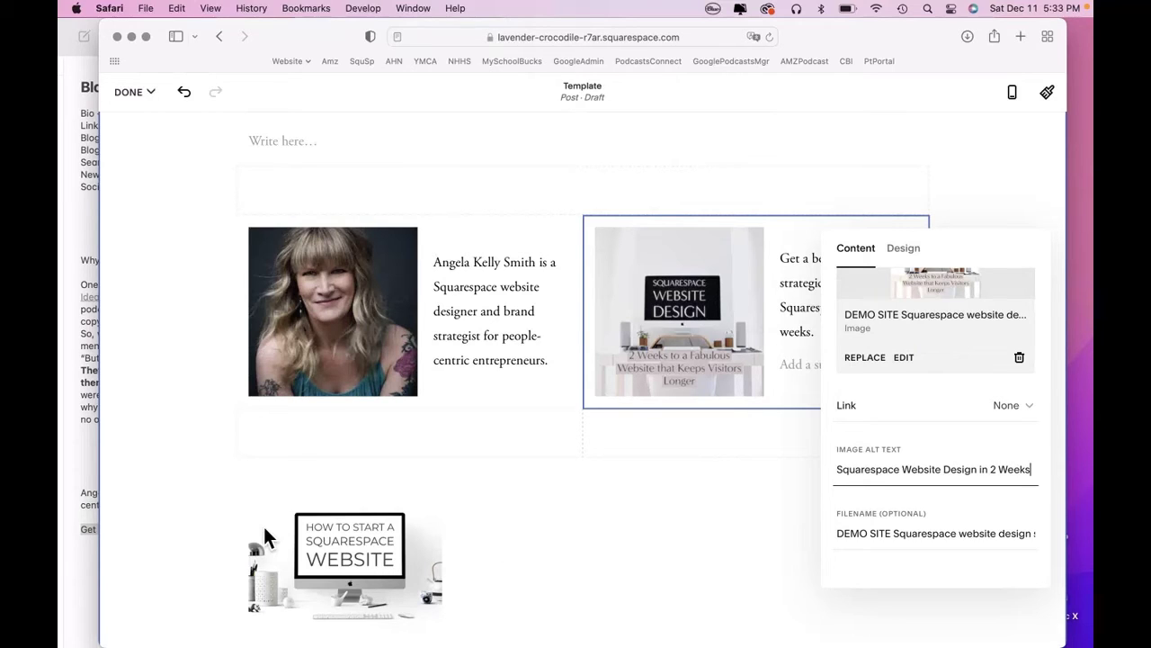
click(201, 514)
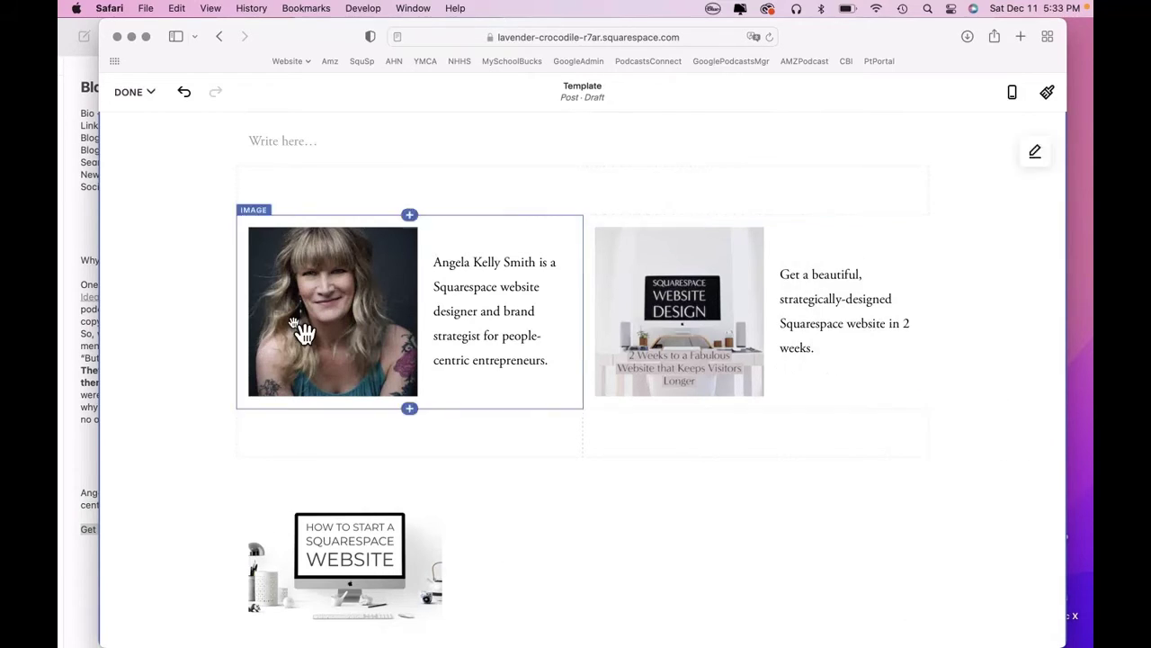
Set the portrait photo's alt text to the author's full name.
click(303, 301)
click(303, 192)
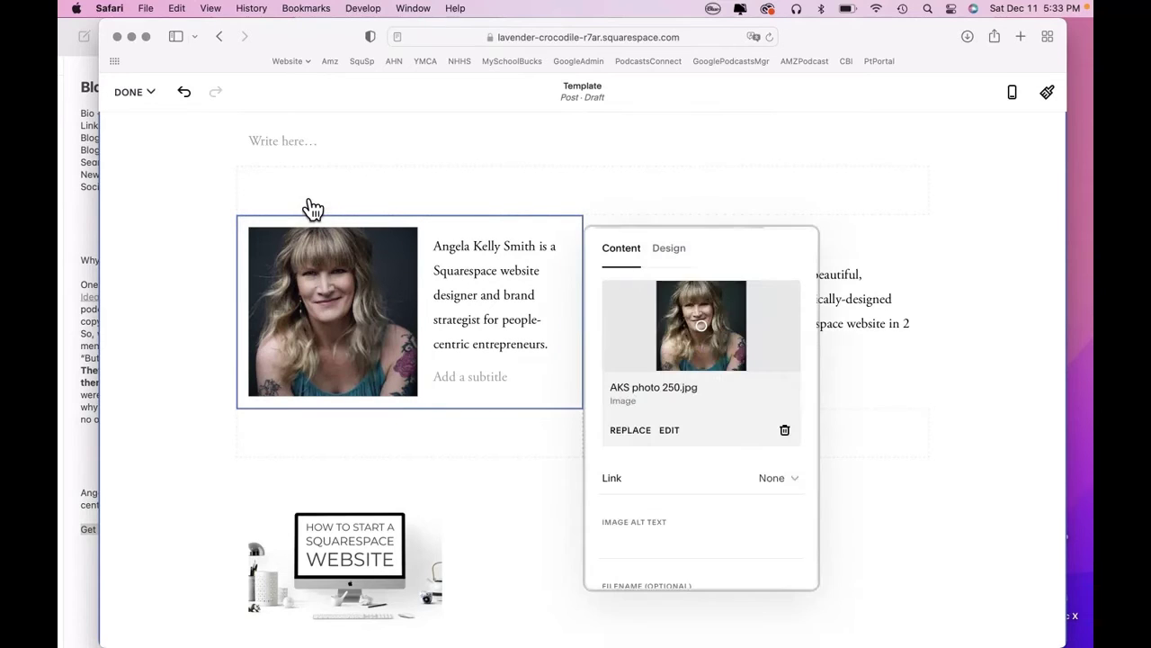
click(644, 550)
text(Ange)
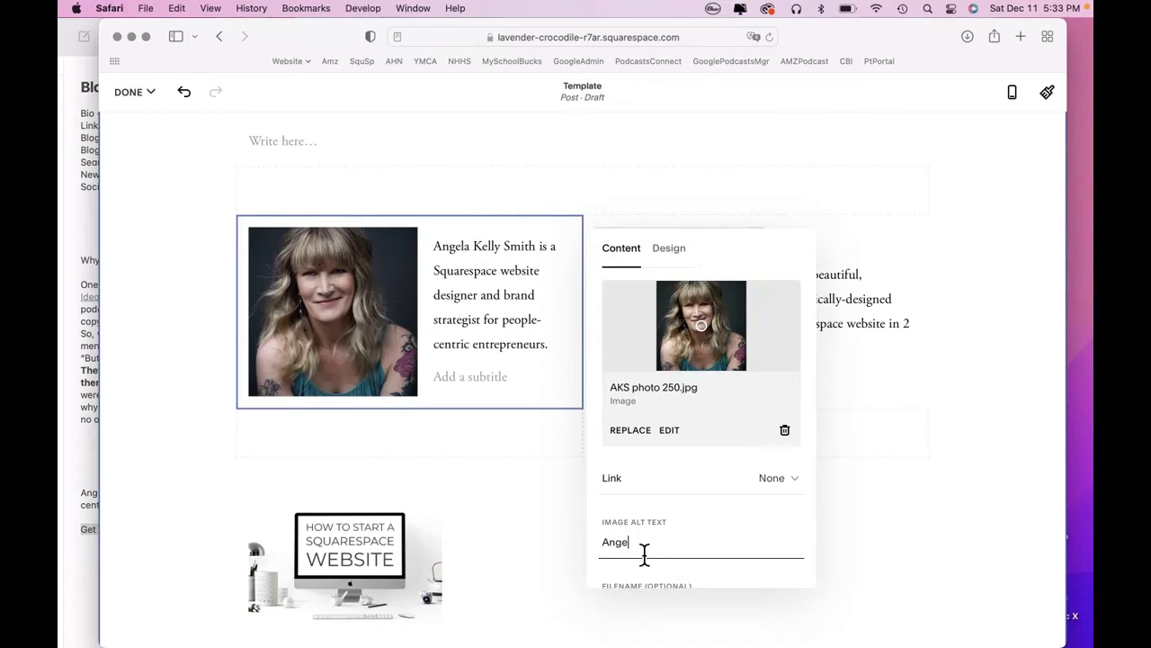
text(la Kelly Smith)
click(177, 510)
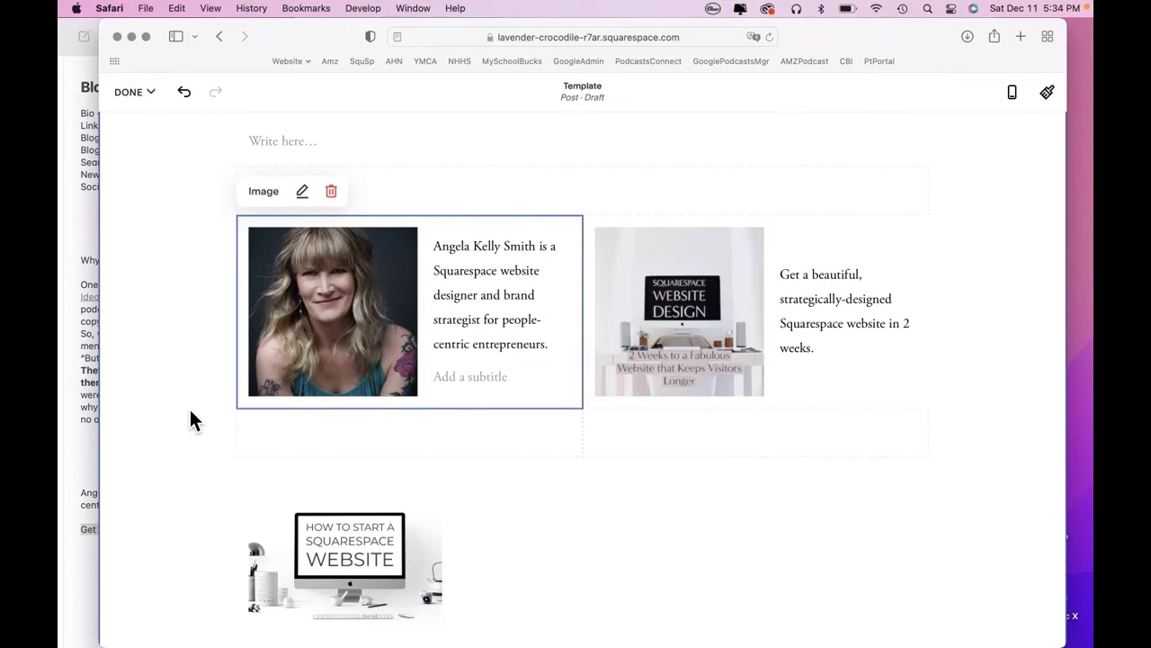
Insert an Archive block below the summary, sourced from the Blog.
scroll(190, 420, down, 3)
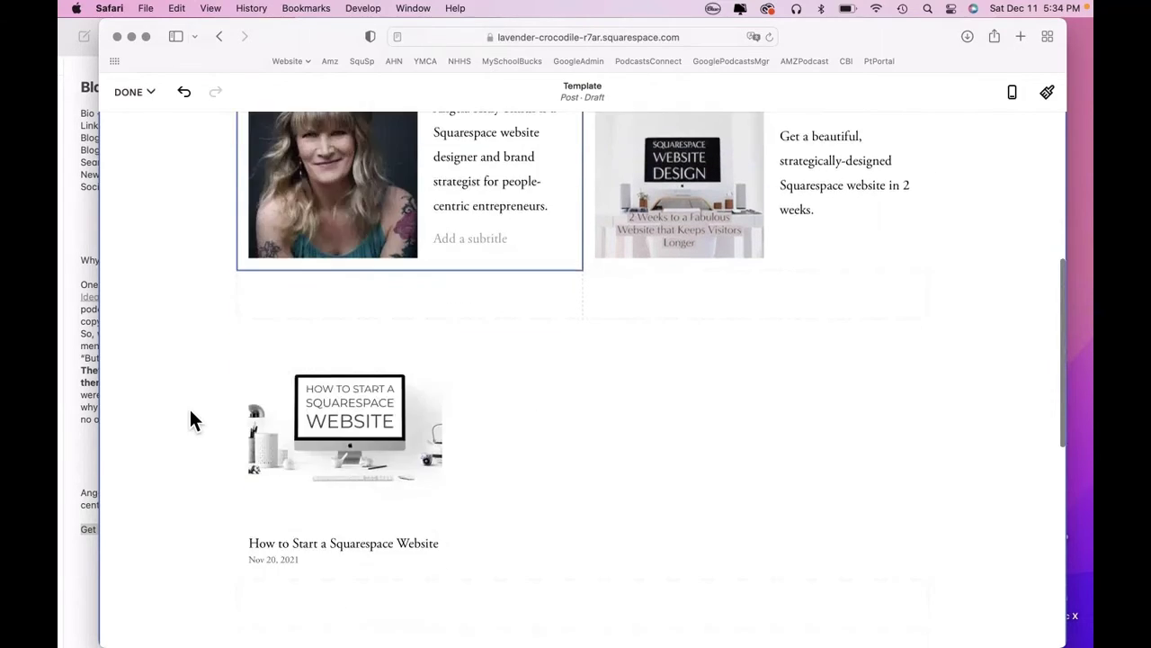
scroll(189, 411, down, 2)
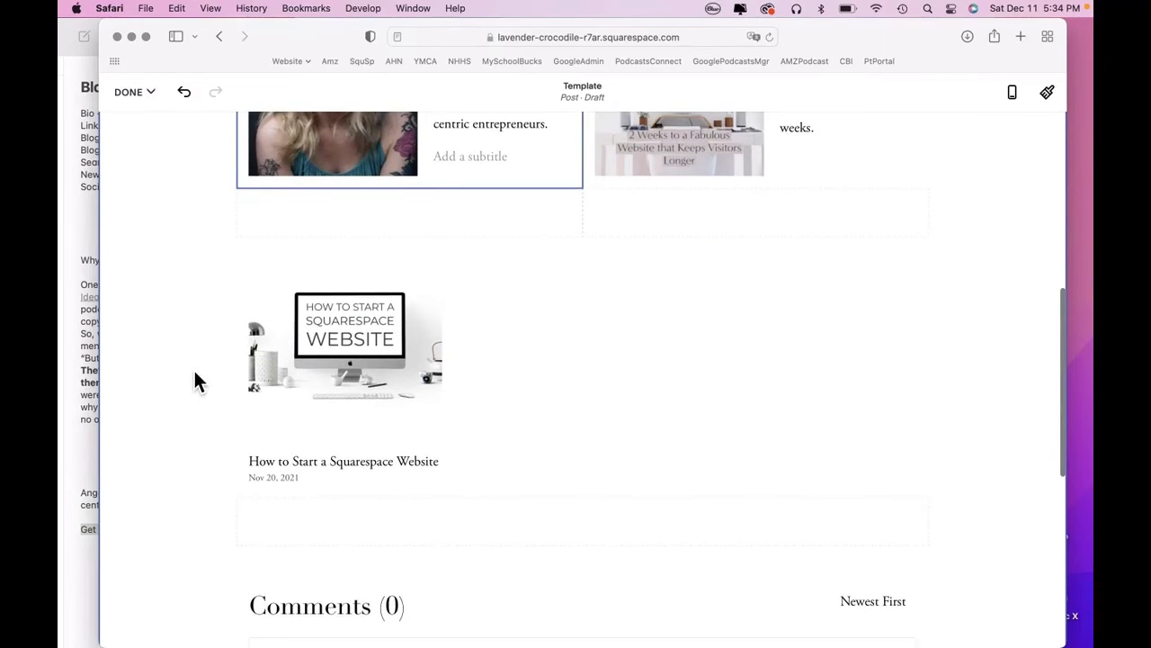
scroll(193, 367, down, 3)
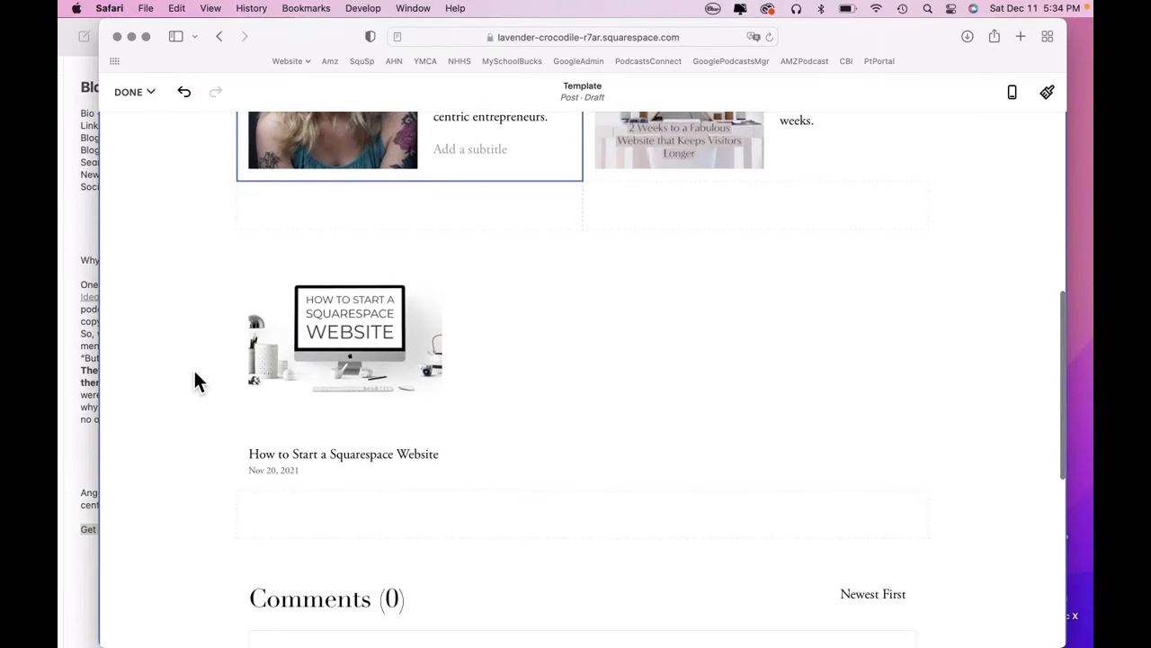
click(90, 232)
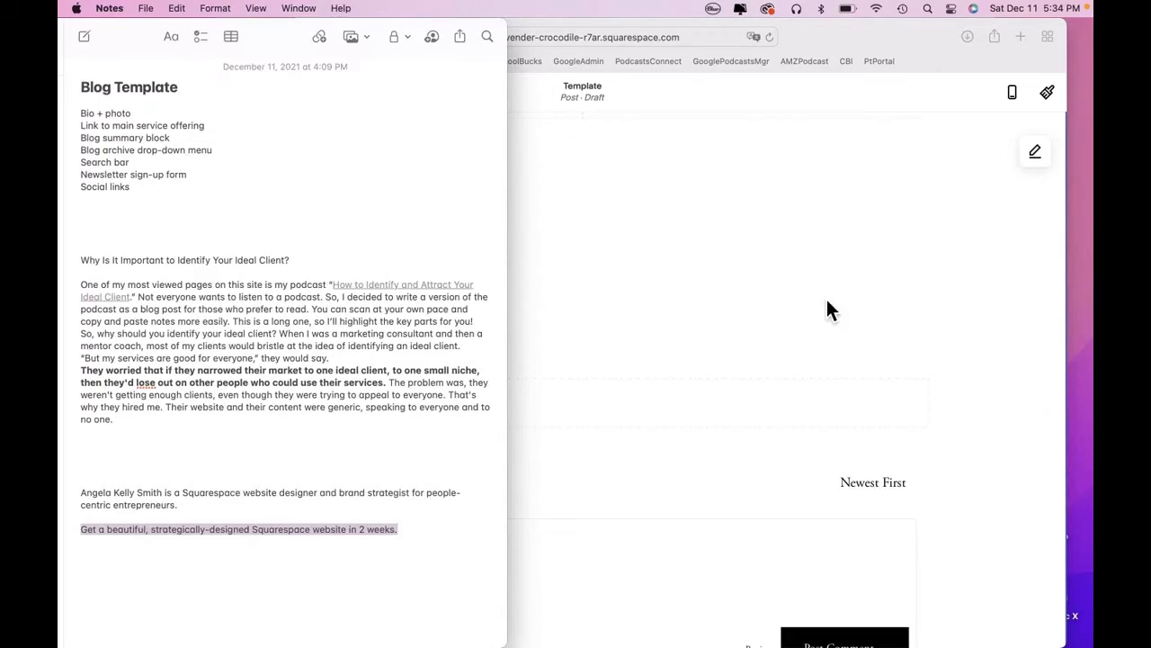
click(1008, 323)
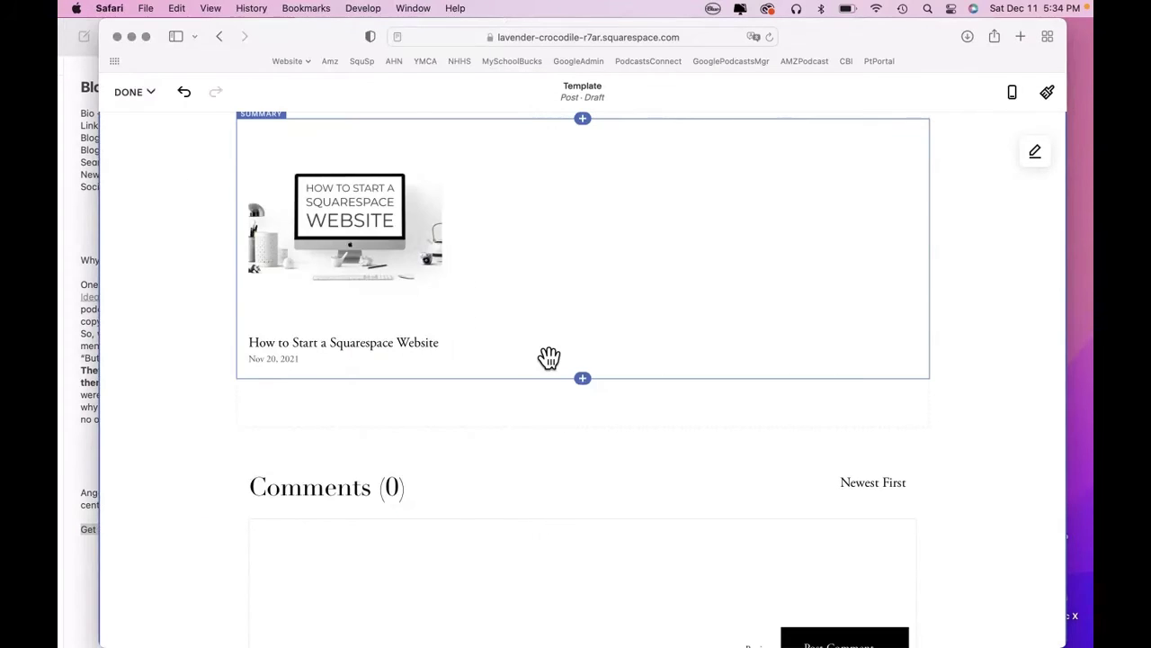
click(596, 385)
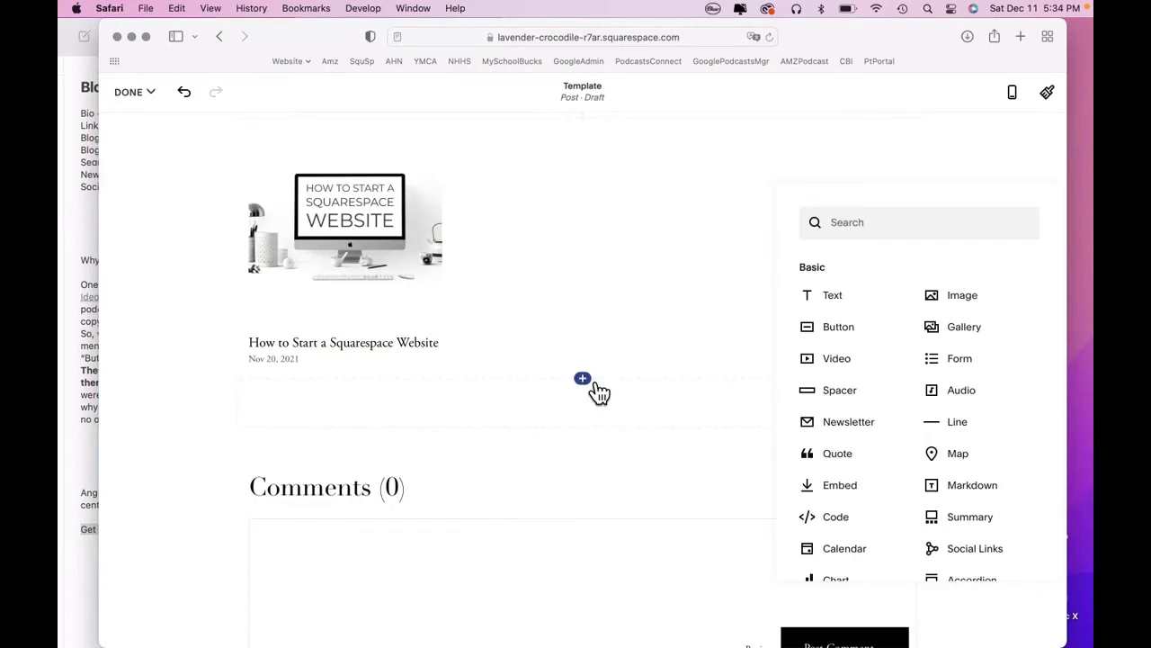
scroll(855, 434, down, 1)
scroll(856, 433, down, 10)
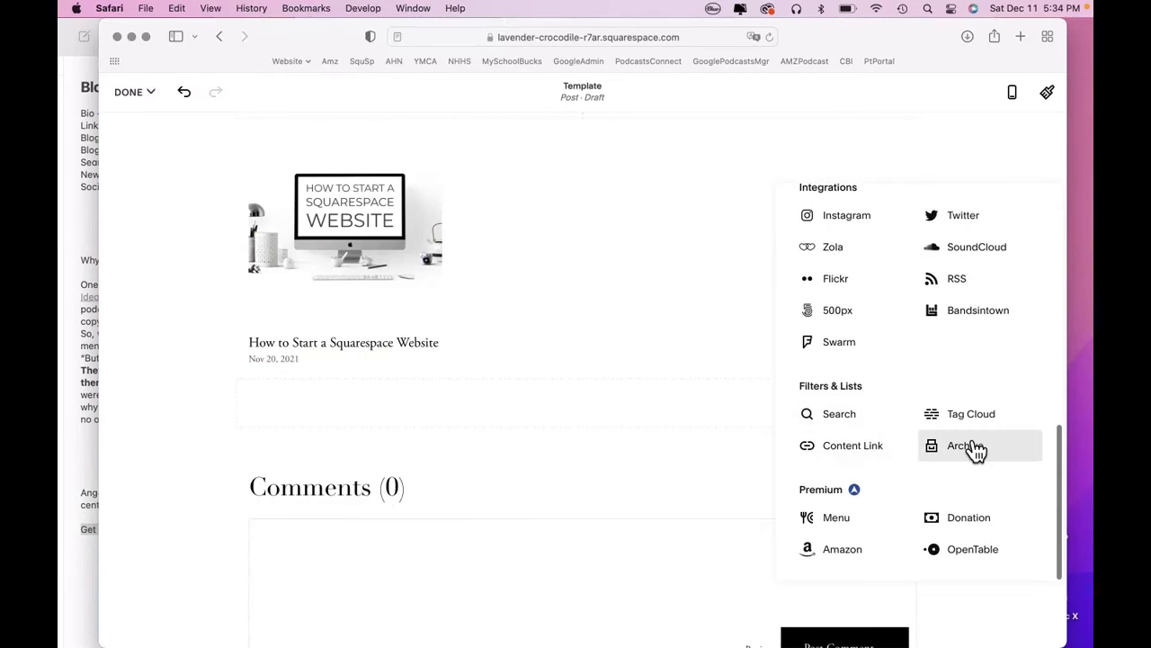
click(970, 446)
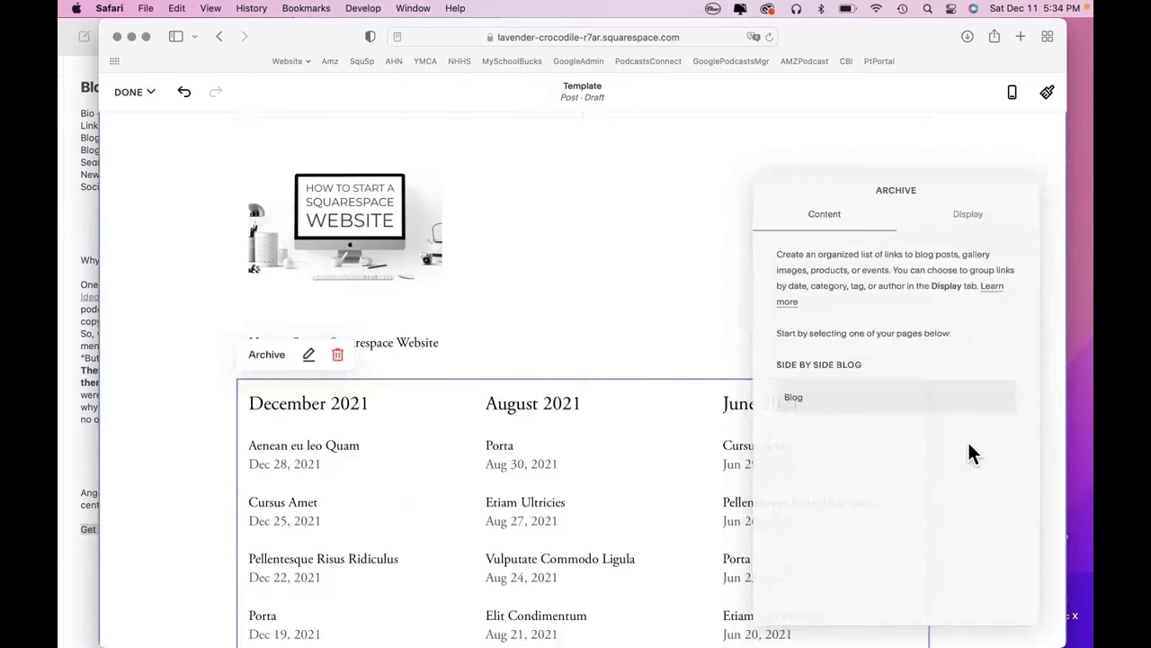
click(864, 412)
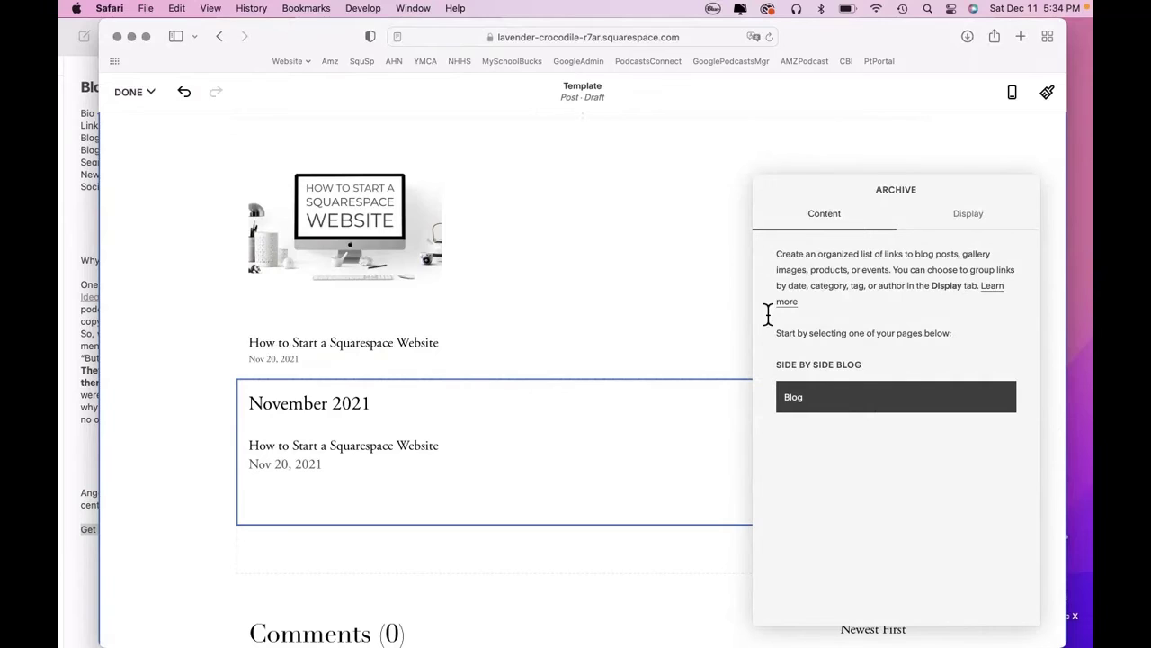
Set the archive to a Dropdown layout grouped by month with post counts shown.
click(988, 219)
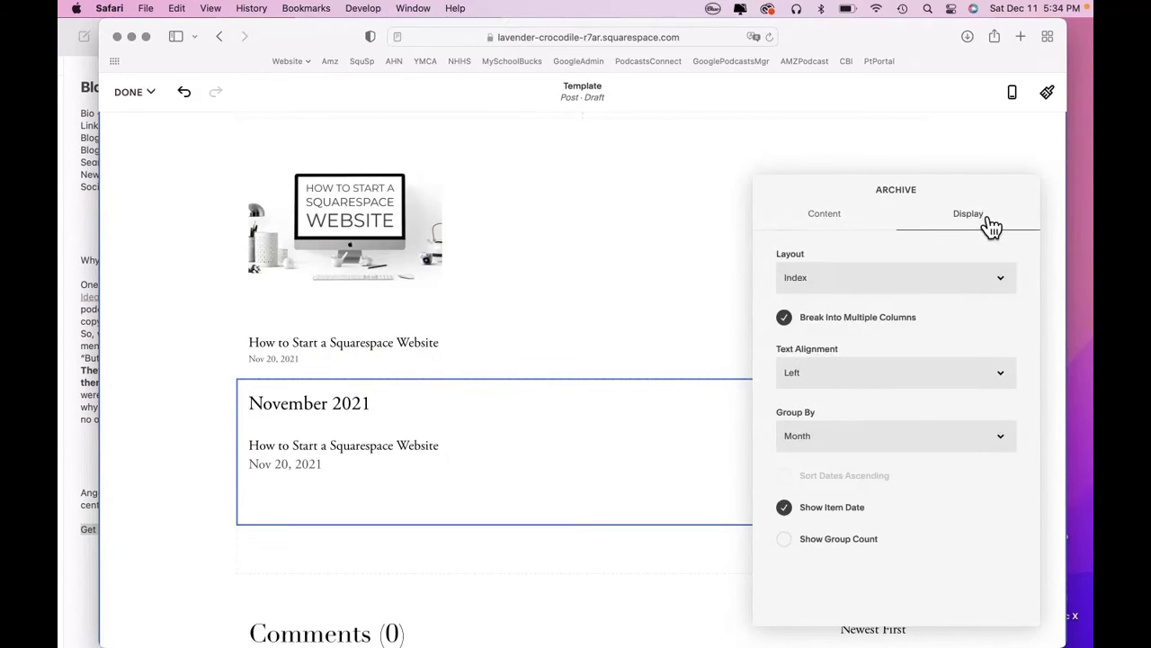
click(1013, 286)
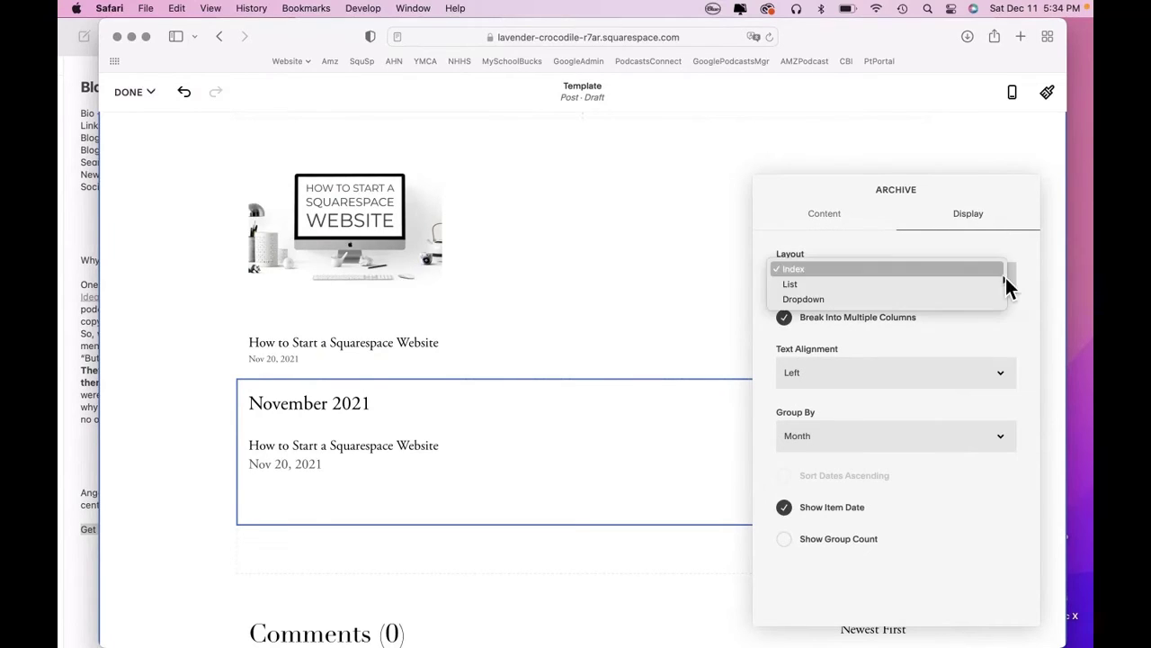
click(918, 287)
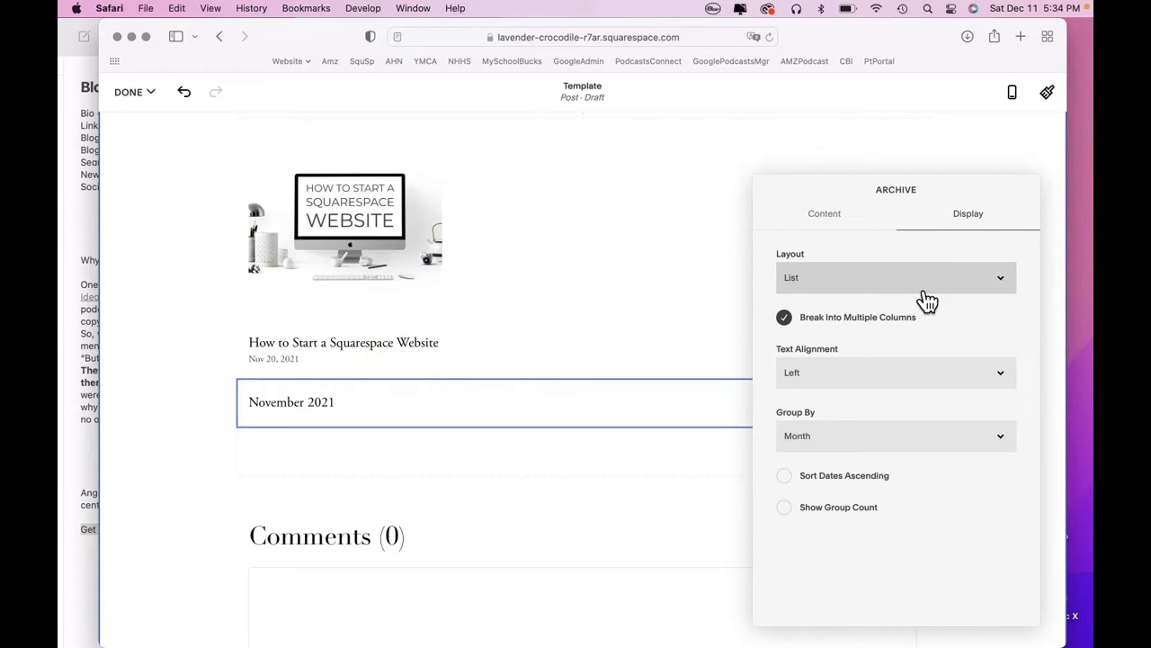
click(1003, 279)
click(969, 288)
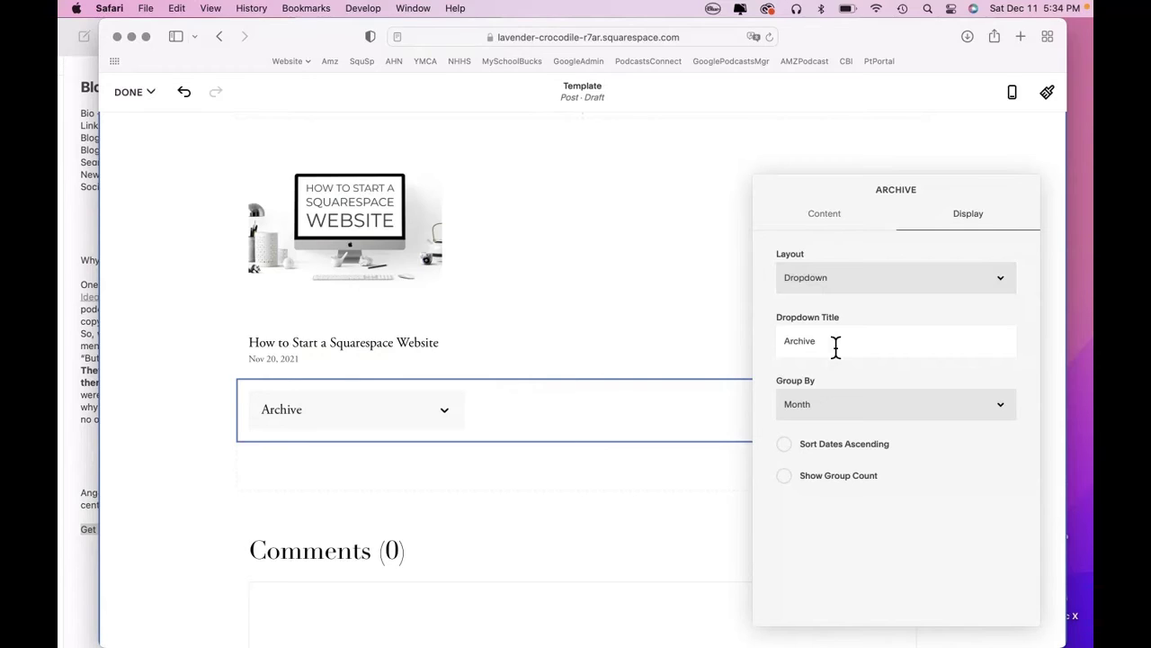
click(1003, 409)
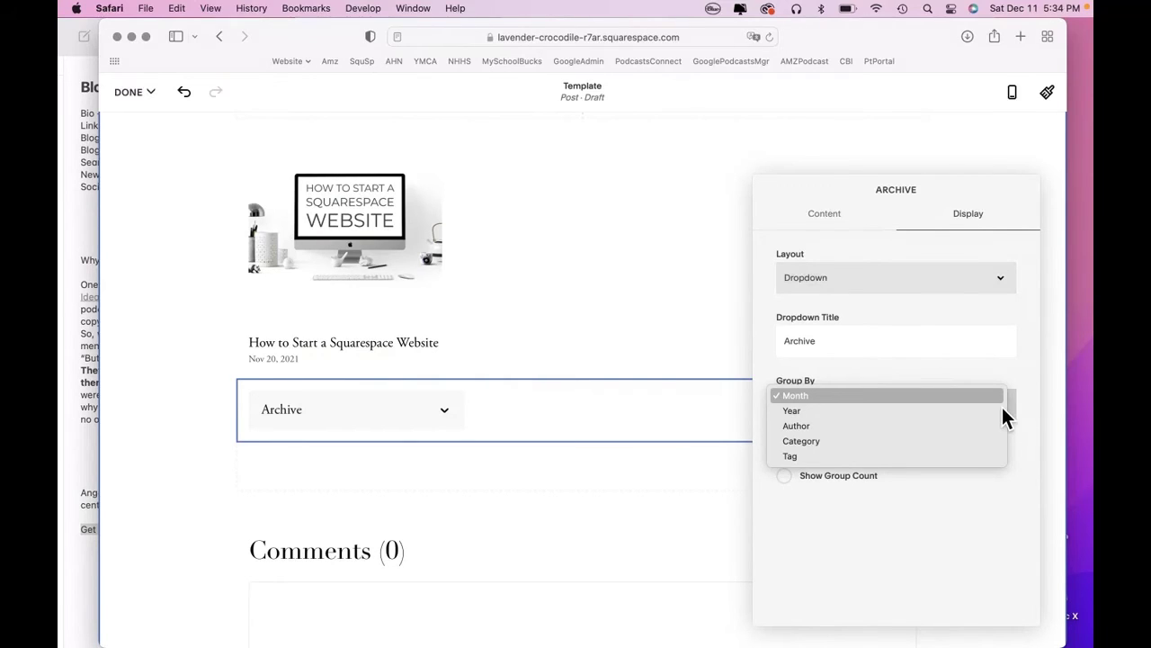
click(1036, 398)
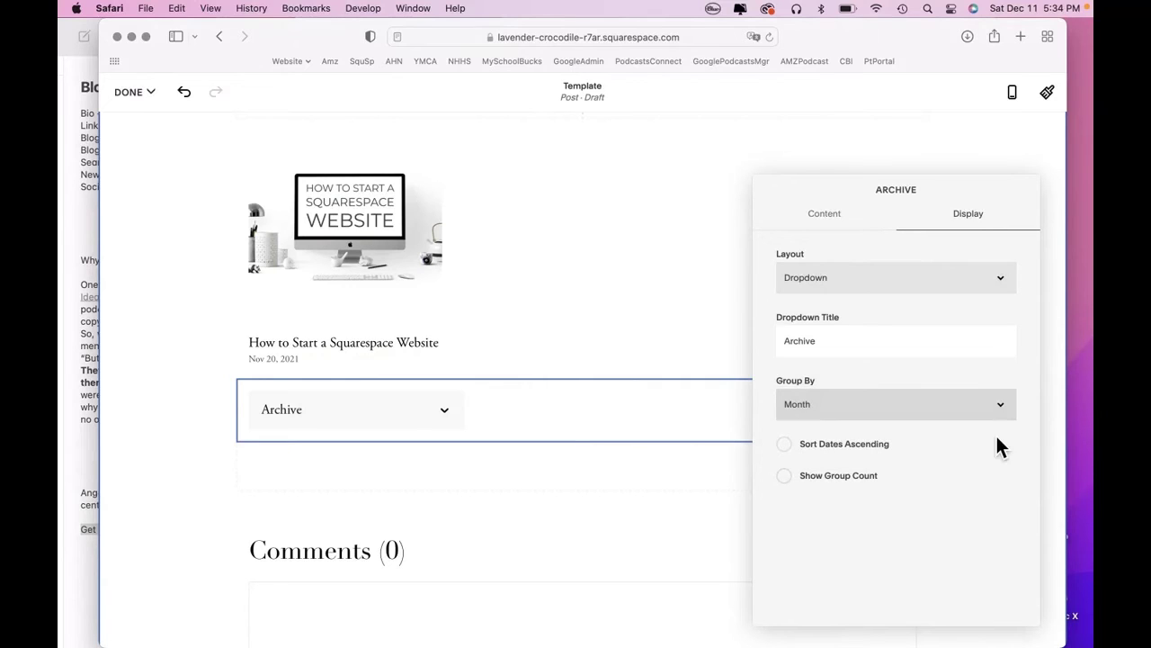
click(799, 485)
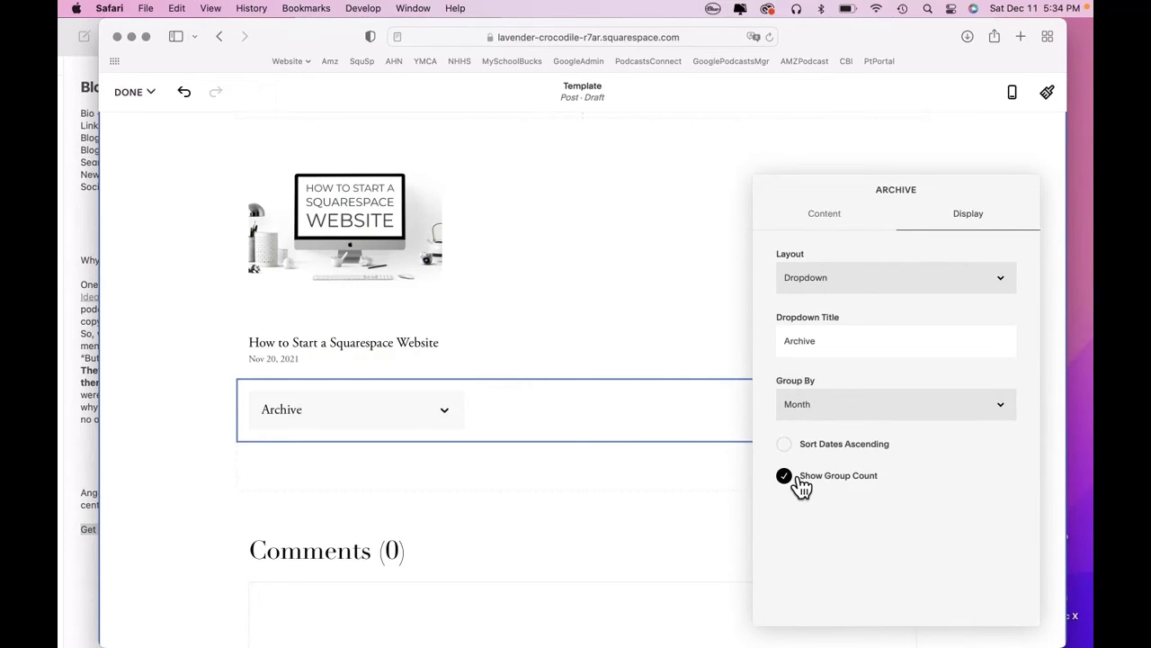
click(460, 418)
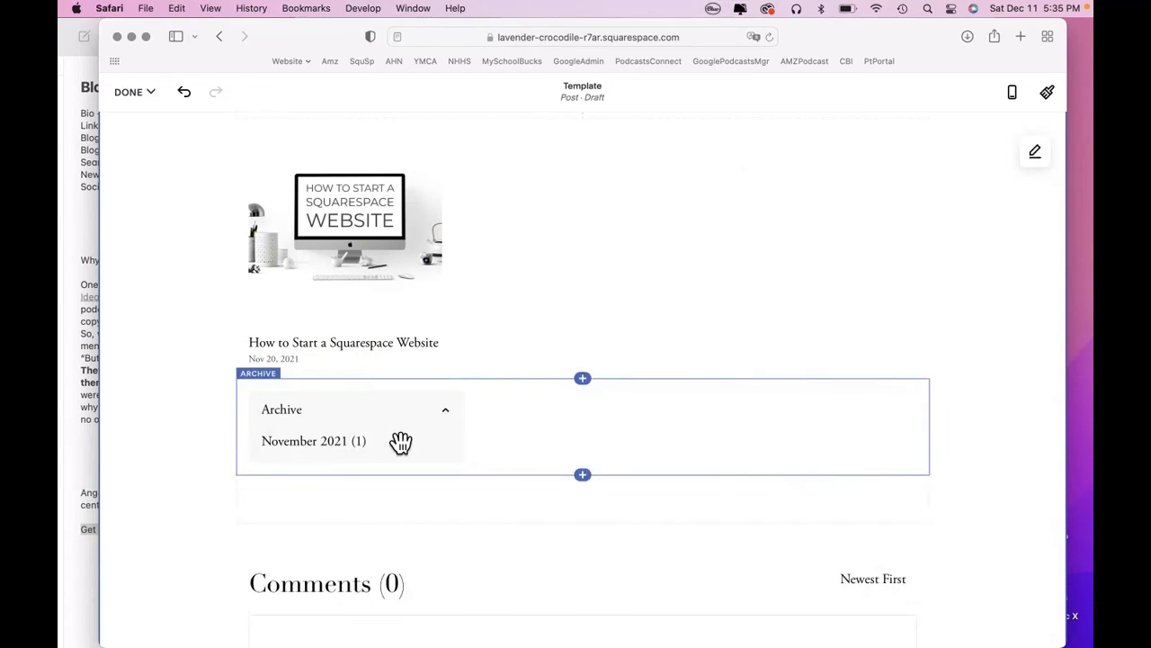
click(463, 425)
click(162, 401)
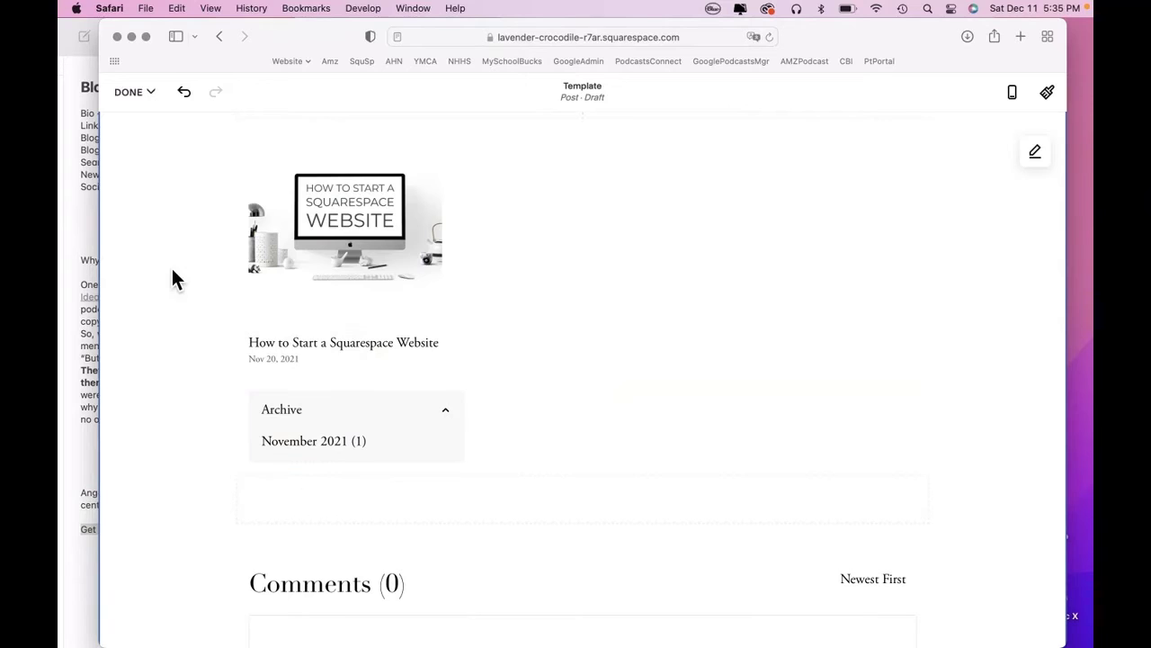
Insert a Search block below the Archive dropdown in the post.
click(87, 219)
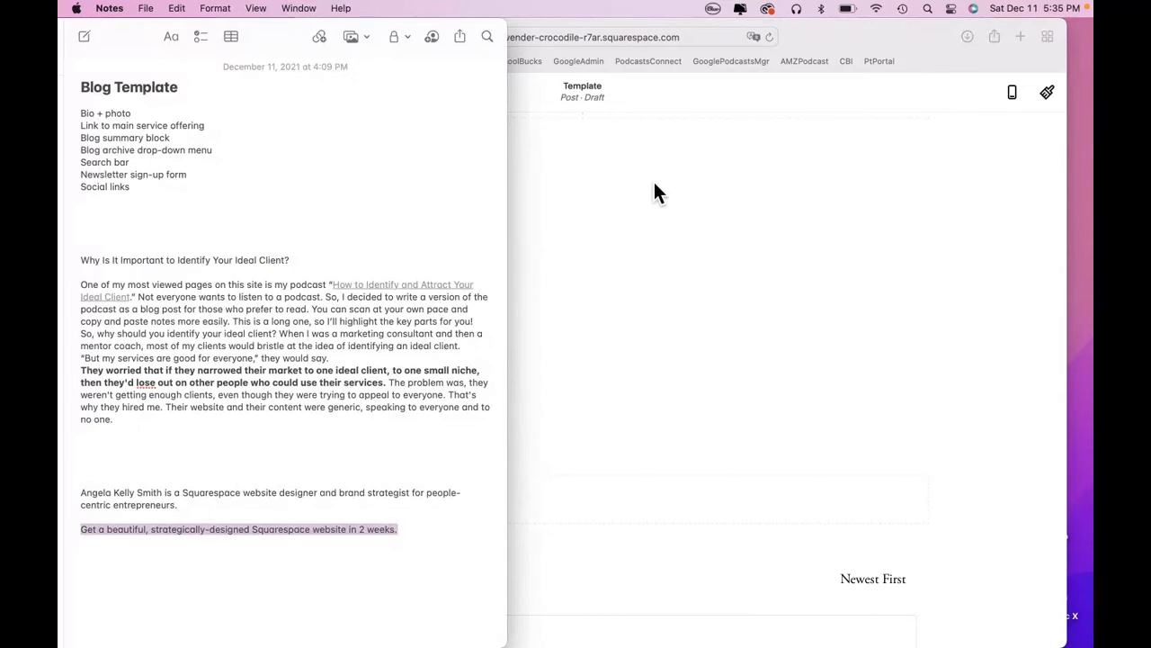
click(1015, 219)
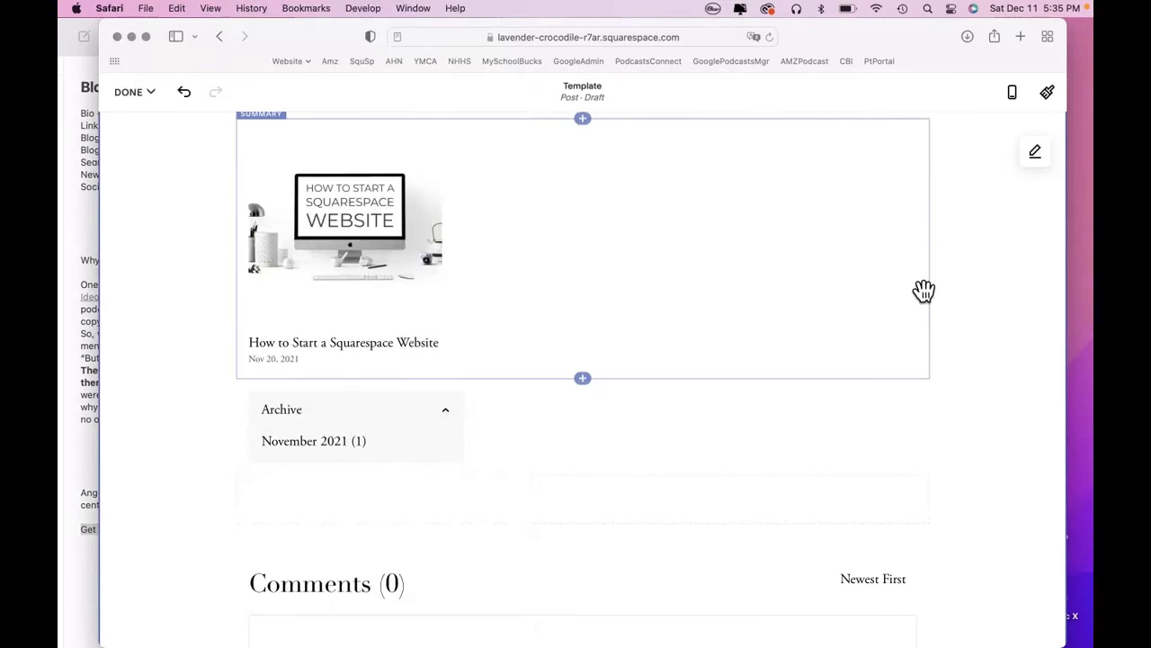
scroll(923, 291, down, 2)
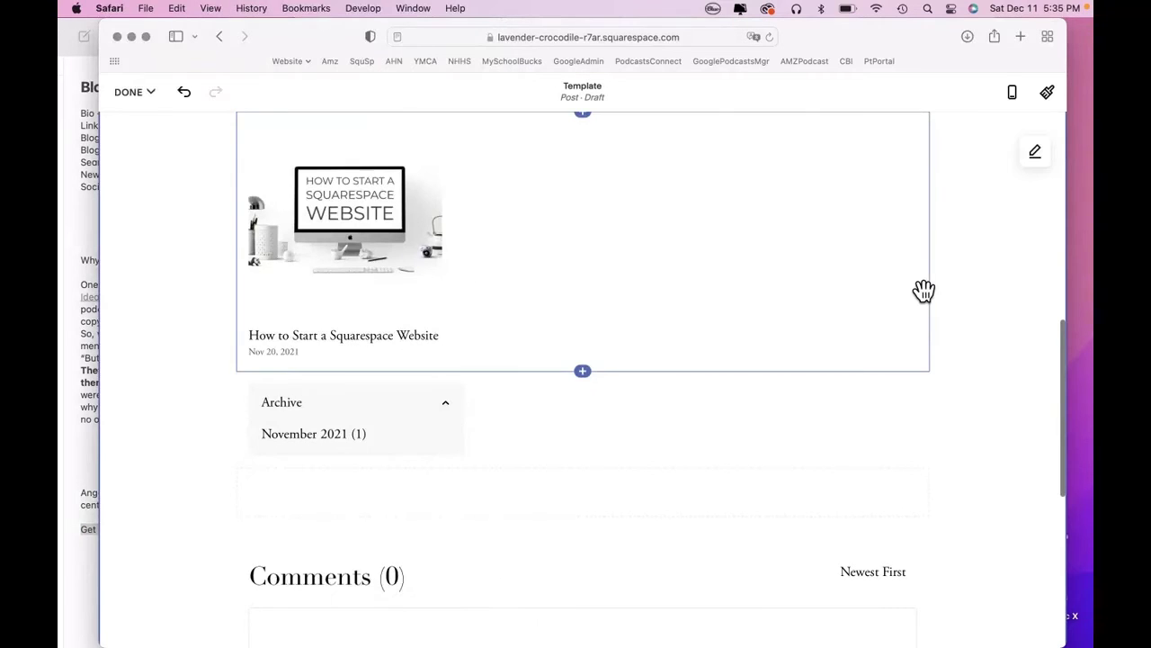
click(583, 361)
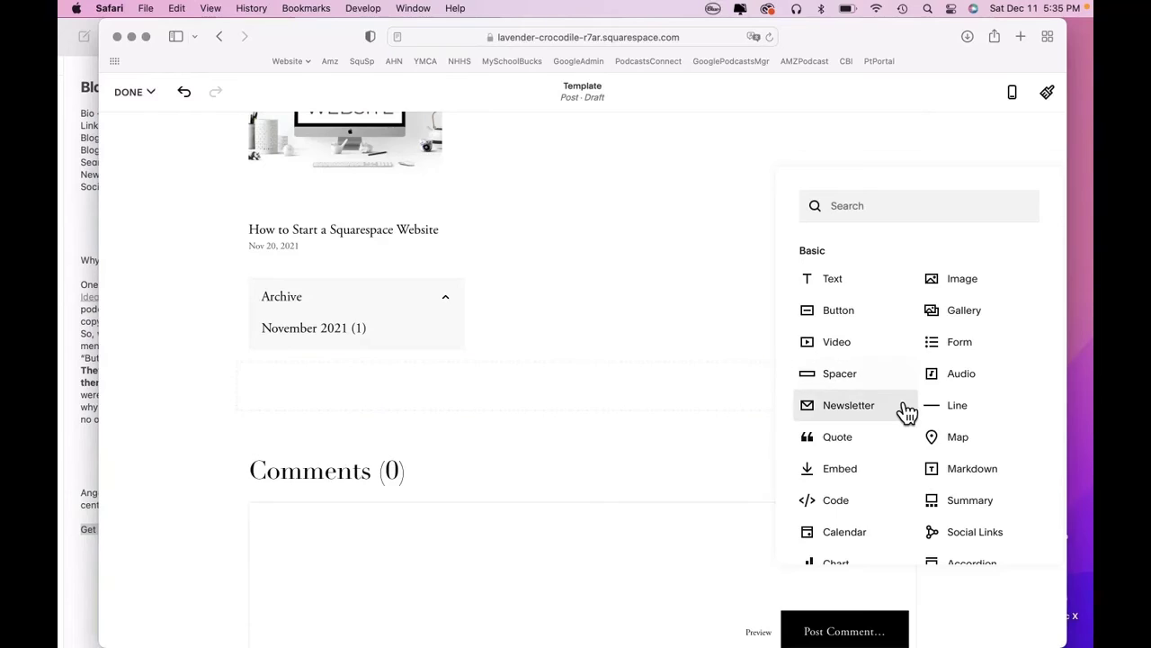
click(892, 216)
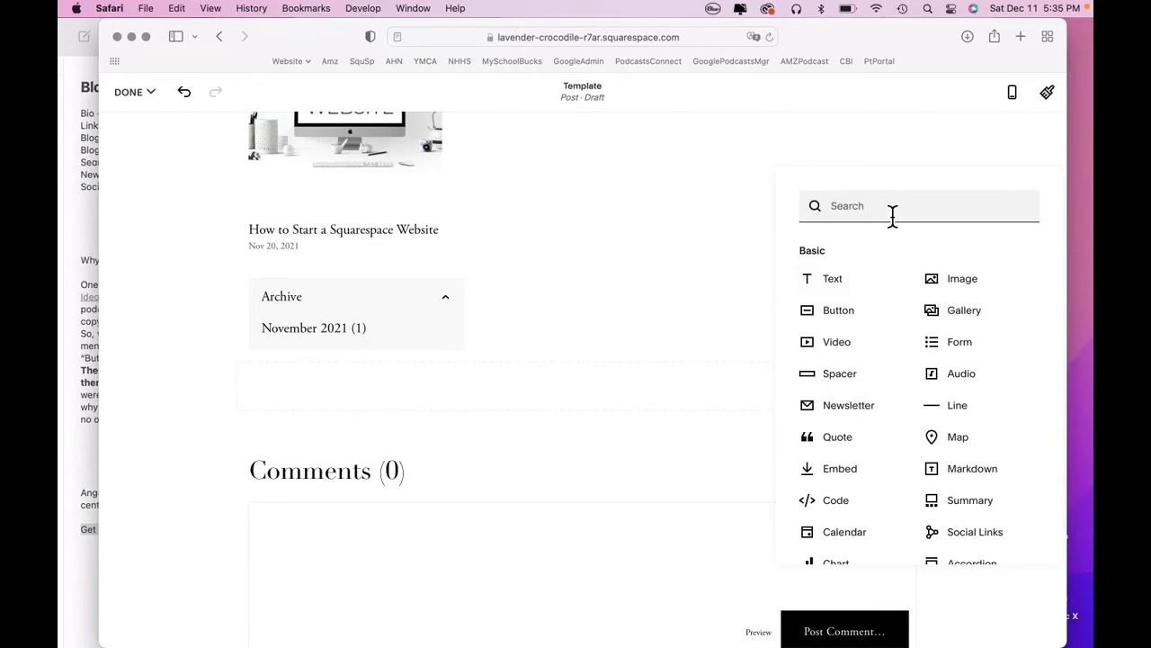
text(search)
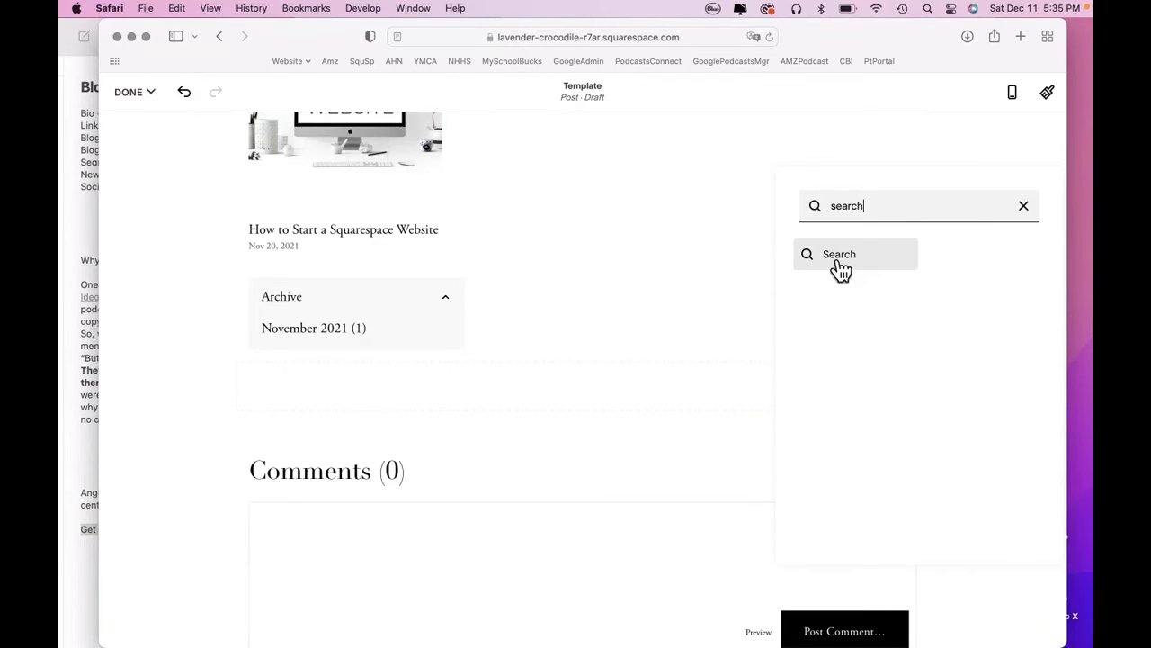
click(839, 260)
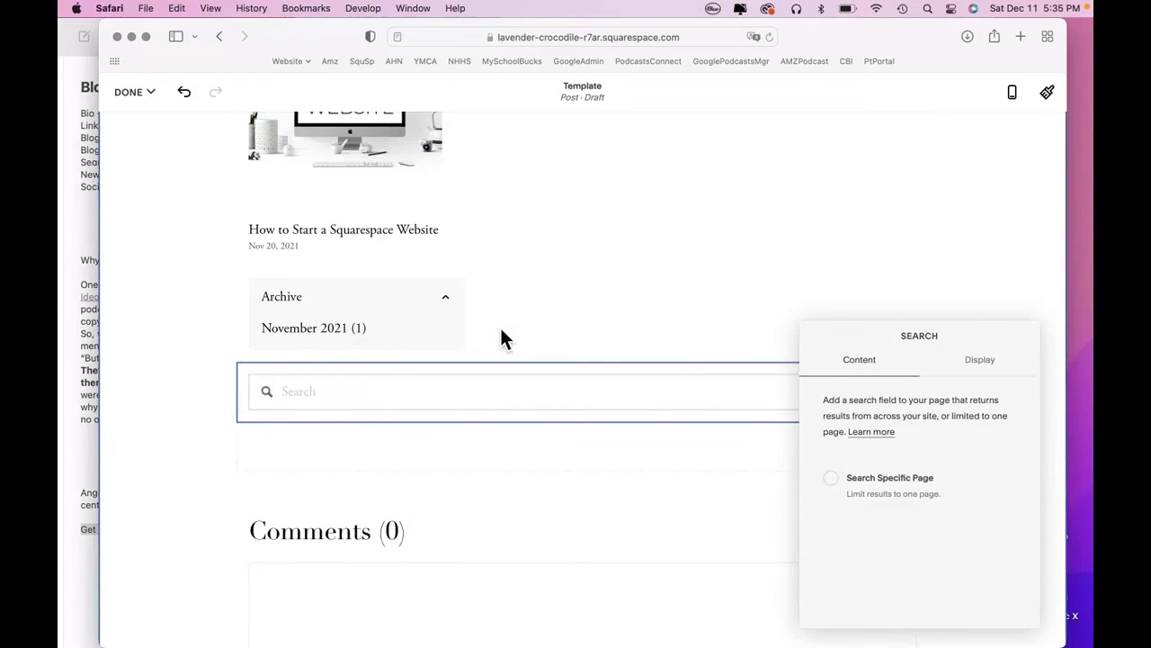
Move the search bar to the left of the Archive dropdown, then view the Blog Template checklist.
click(178, 395)
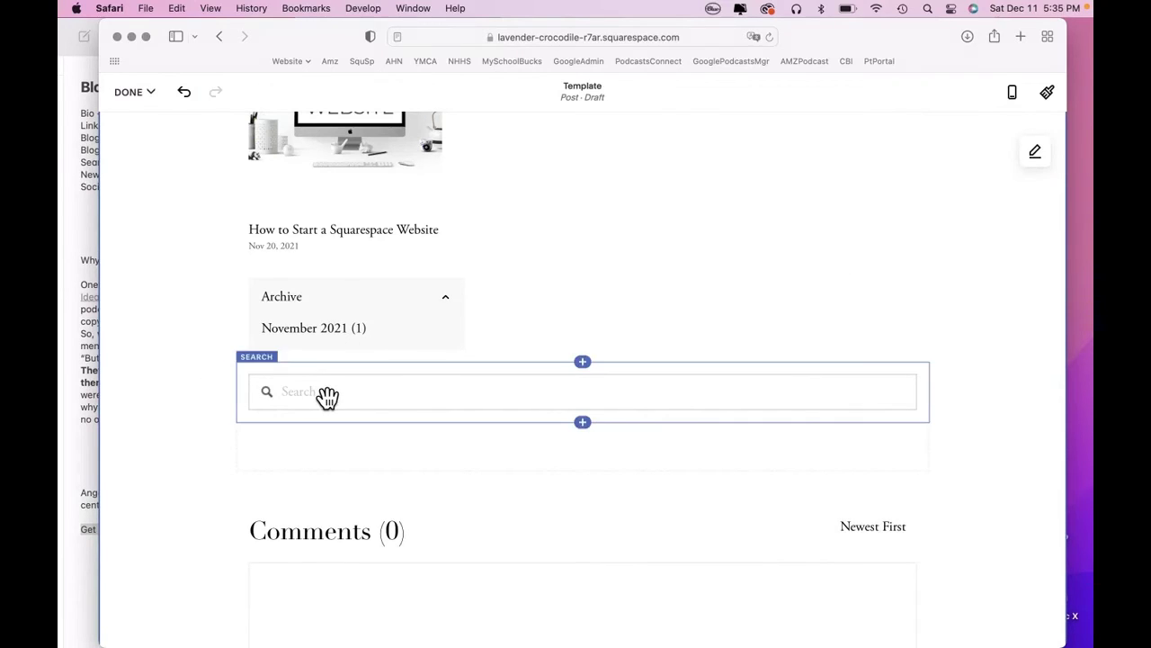
drag(326, 396, 284, 358)
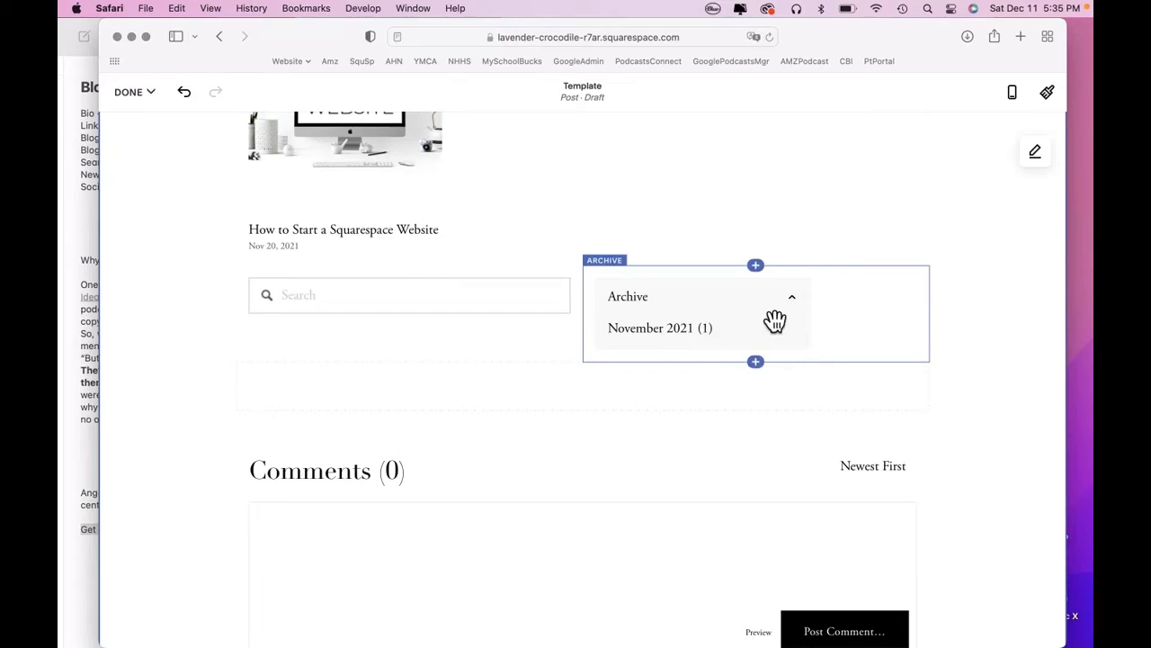
click(803, 309)
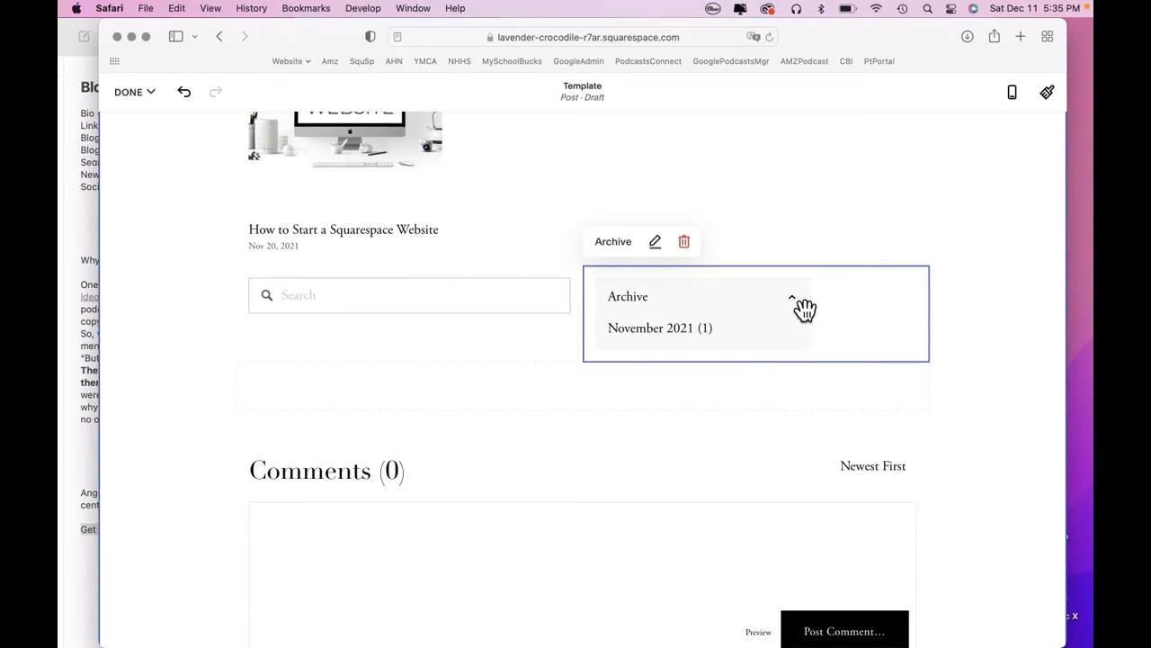
click(200, 348)
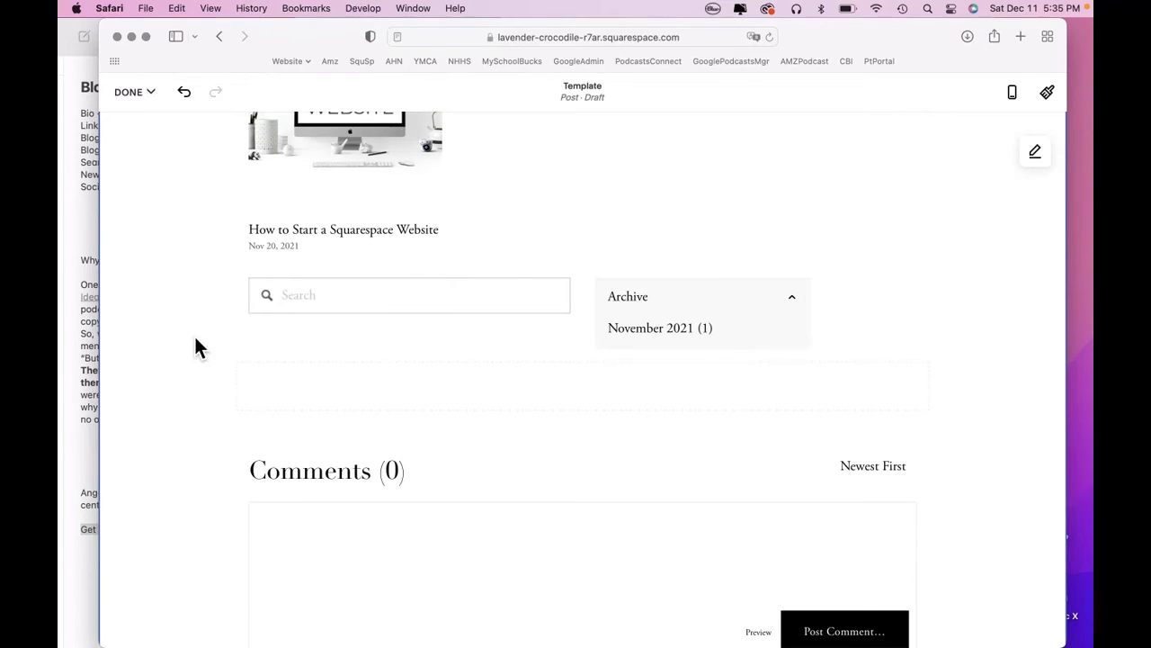
click(87, 220)
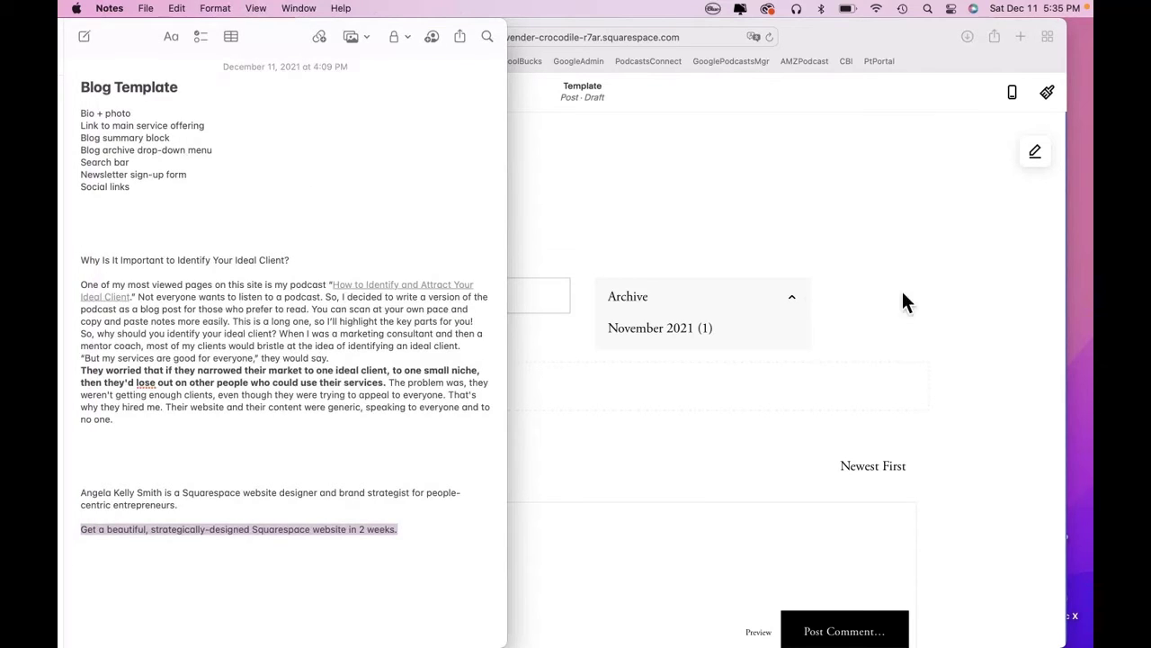
Insert a Newsletter block below the search and archive row.
click(1003, 306)
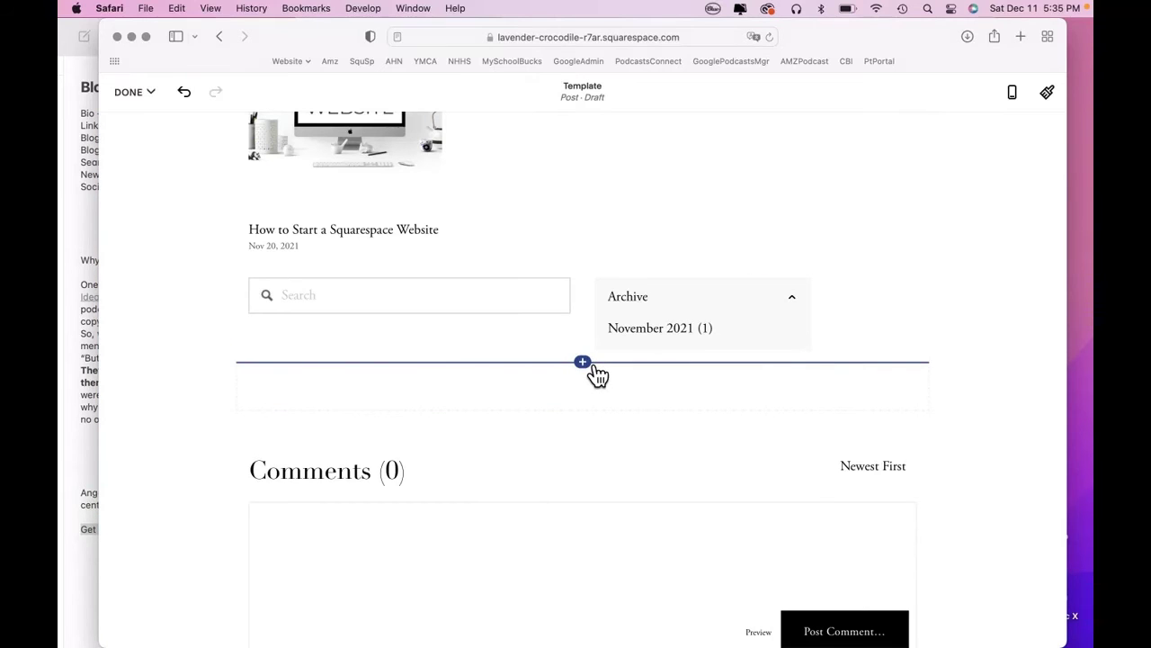
click(590, 365)
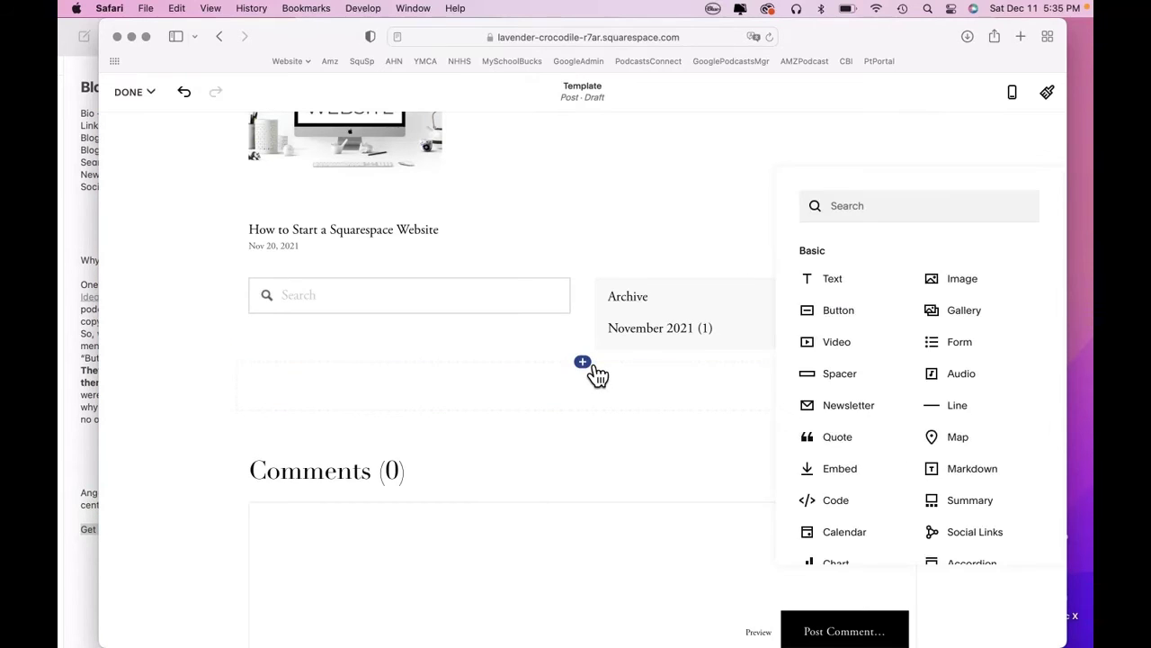
click(868, 410)
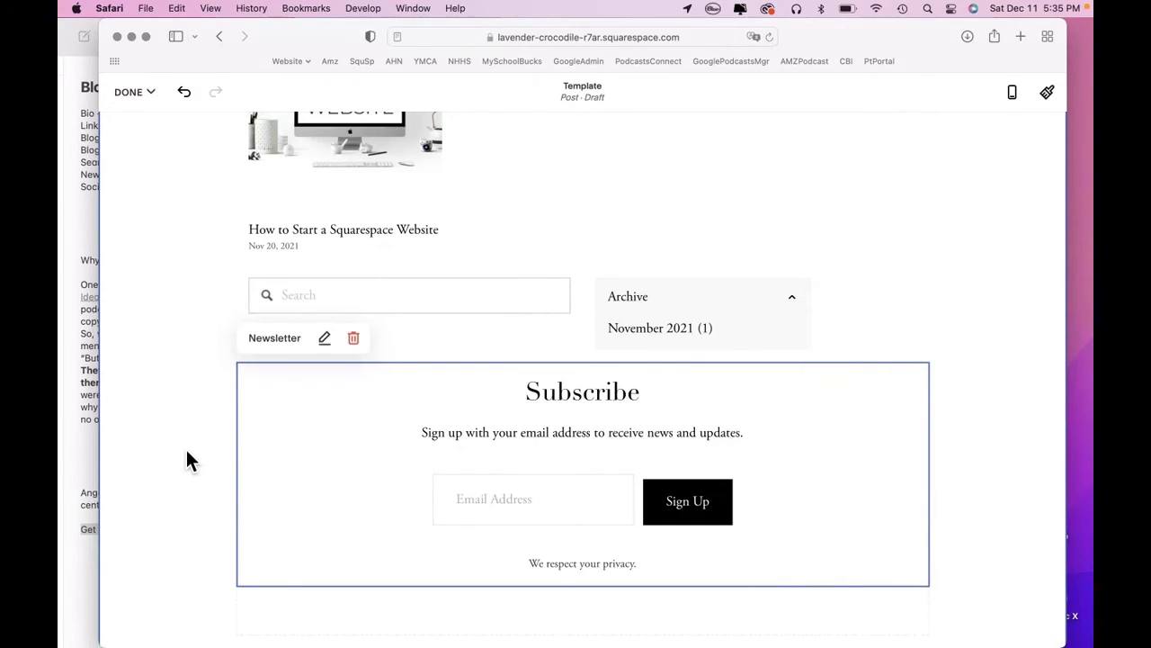
scroll(188, 453, up, 5)
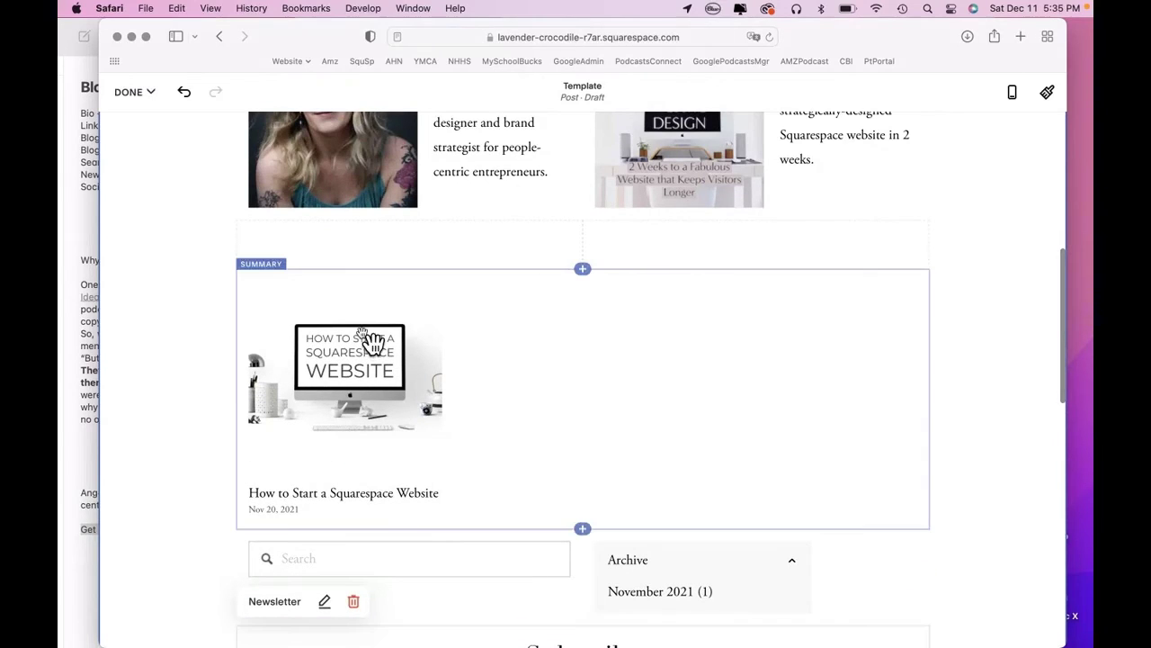
Add a text block reading 'From the Blog' above the blog post summary.
drag(372, 342, 598, 286)
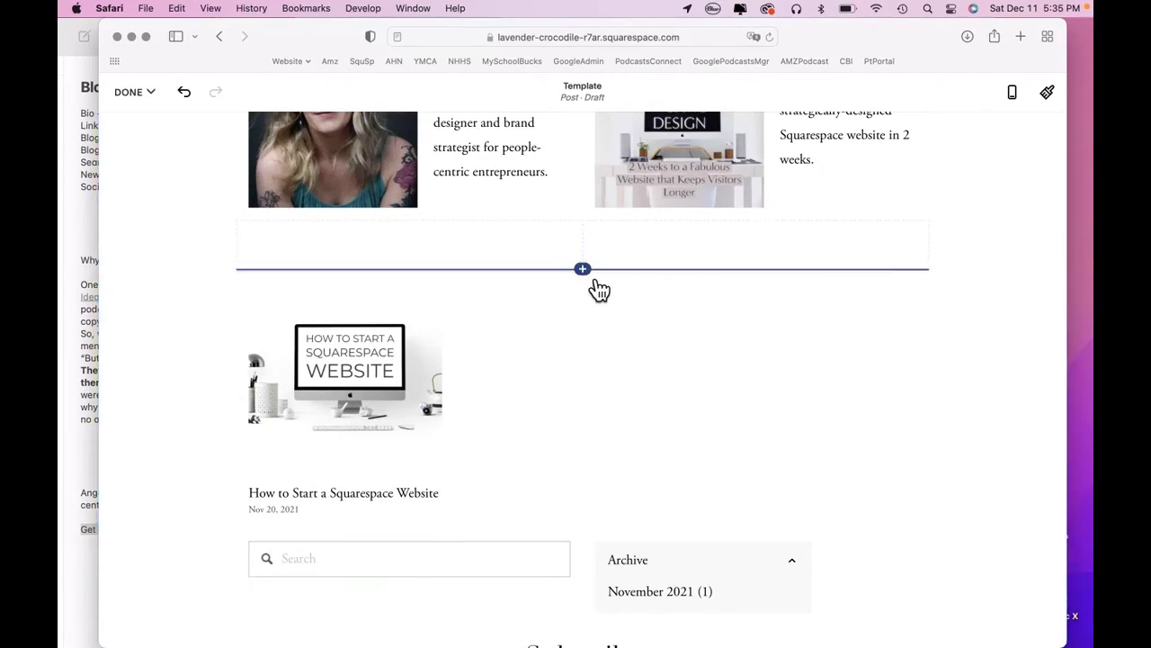
click(587, 272)
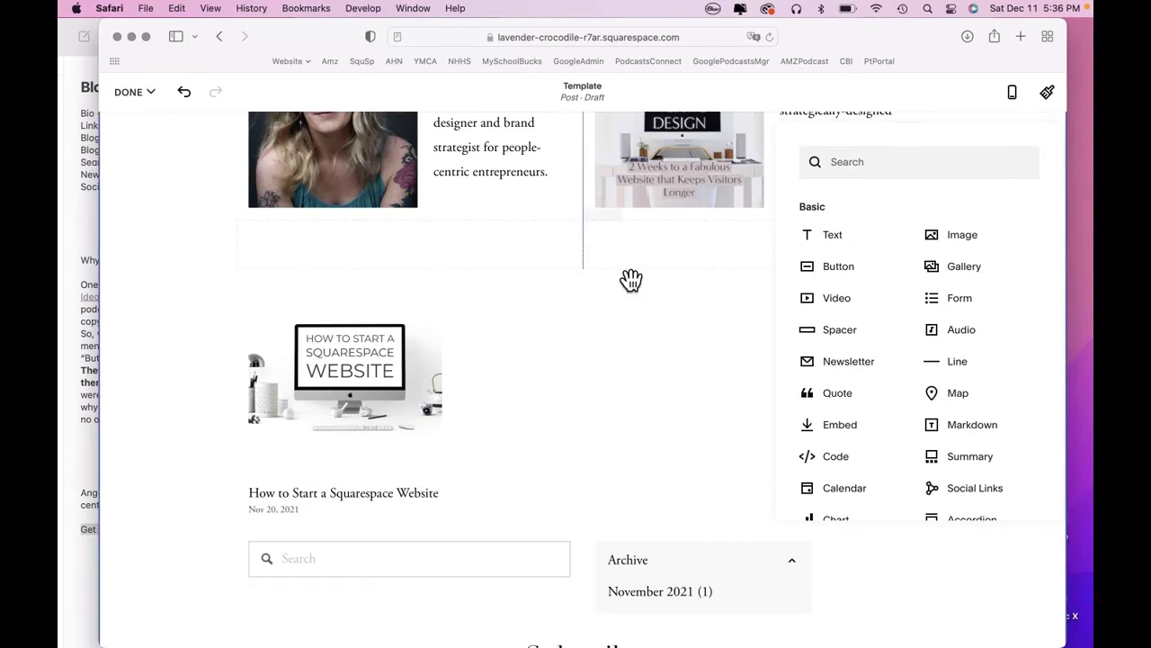
click(845, 239)
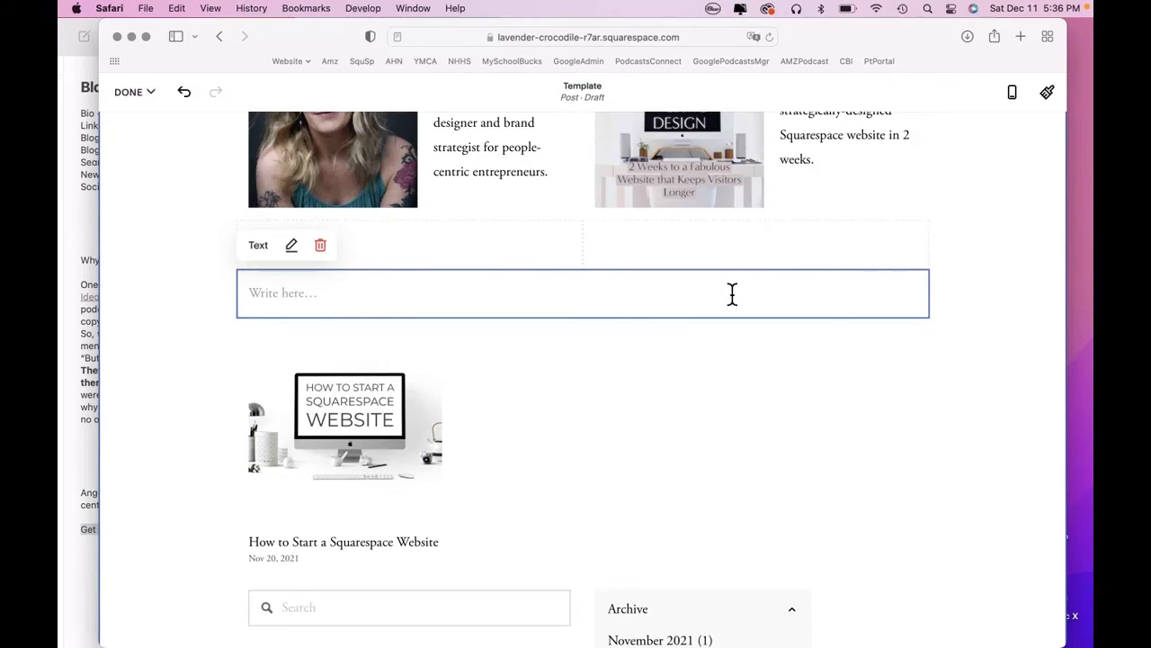
text(Fro t)
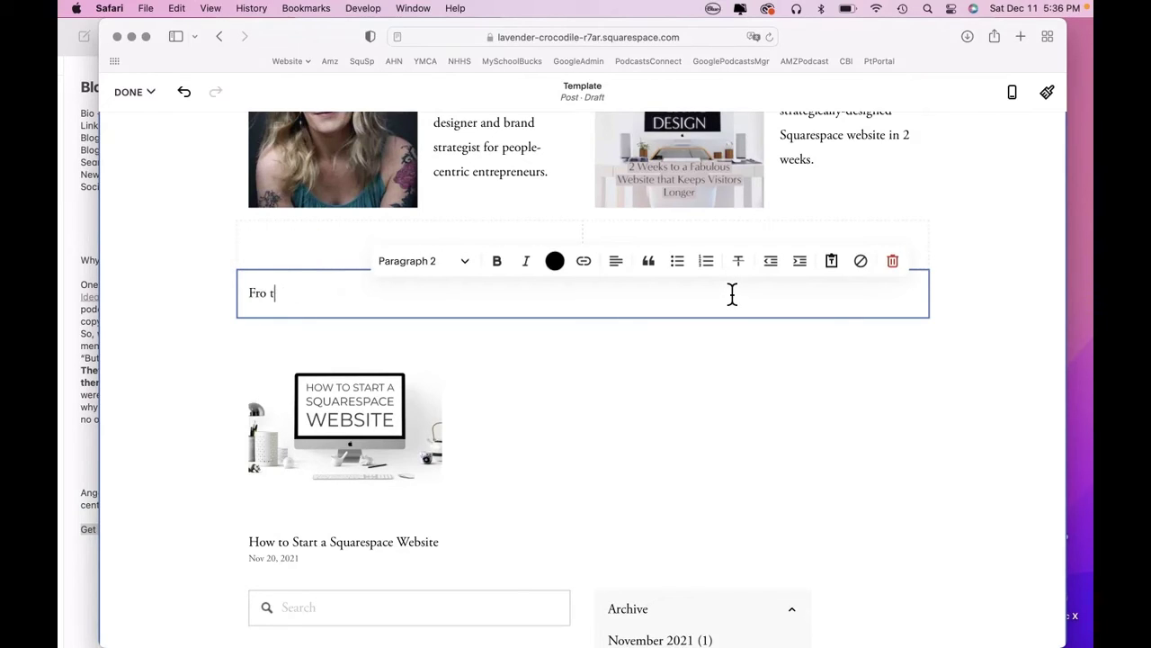
key(BackSpace)
key(BackSpace)
text(m the Blog)
Style 'From the Blog' as Heading 3 and finish editing the text.
click(475, 274)
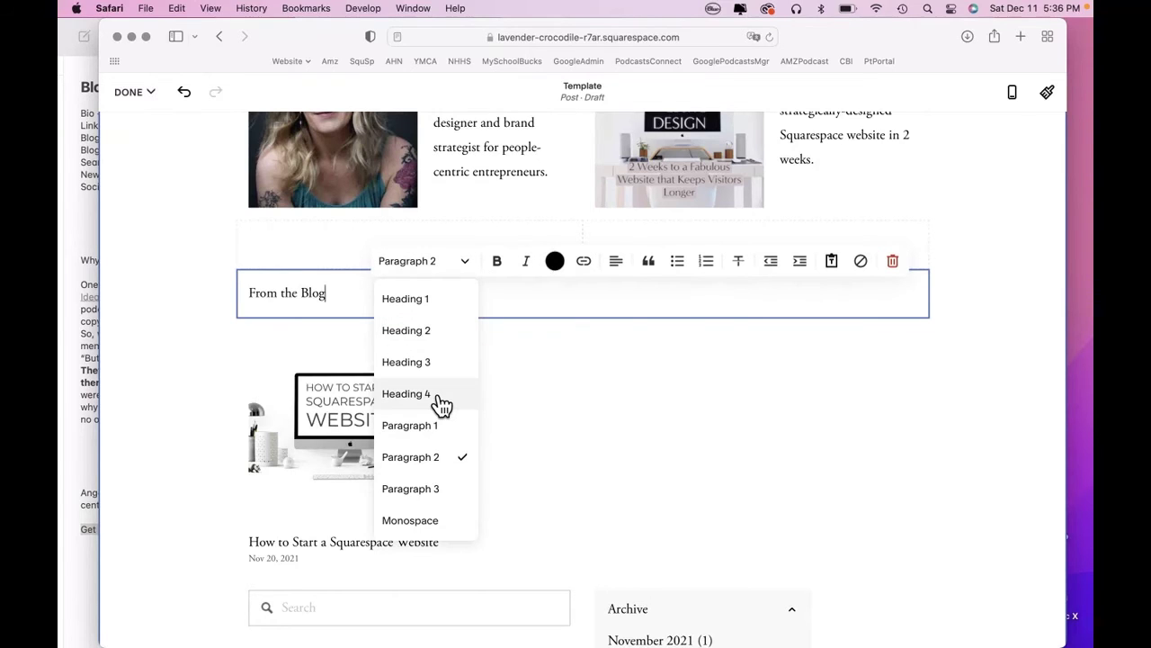
click(441, 404)
click(476, 275)
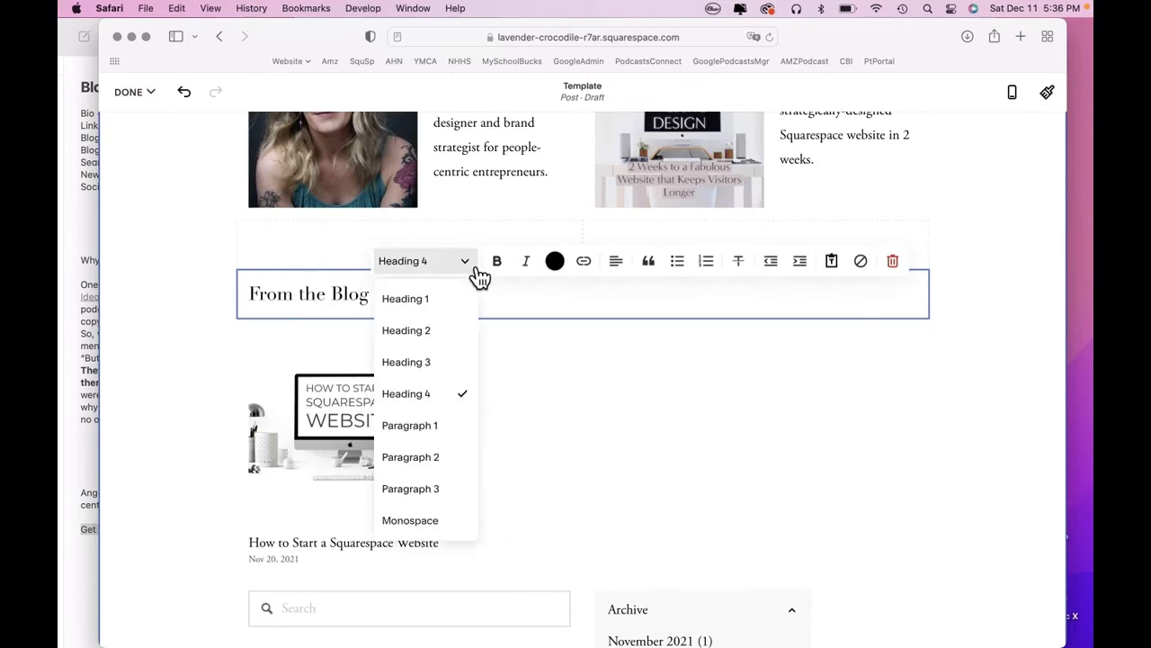
click(449, 366)
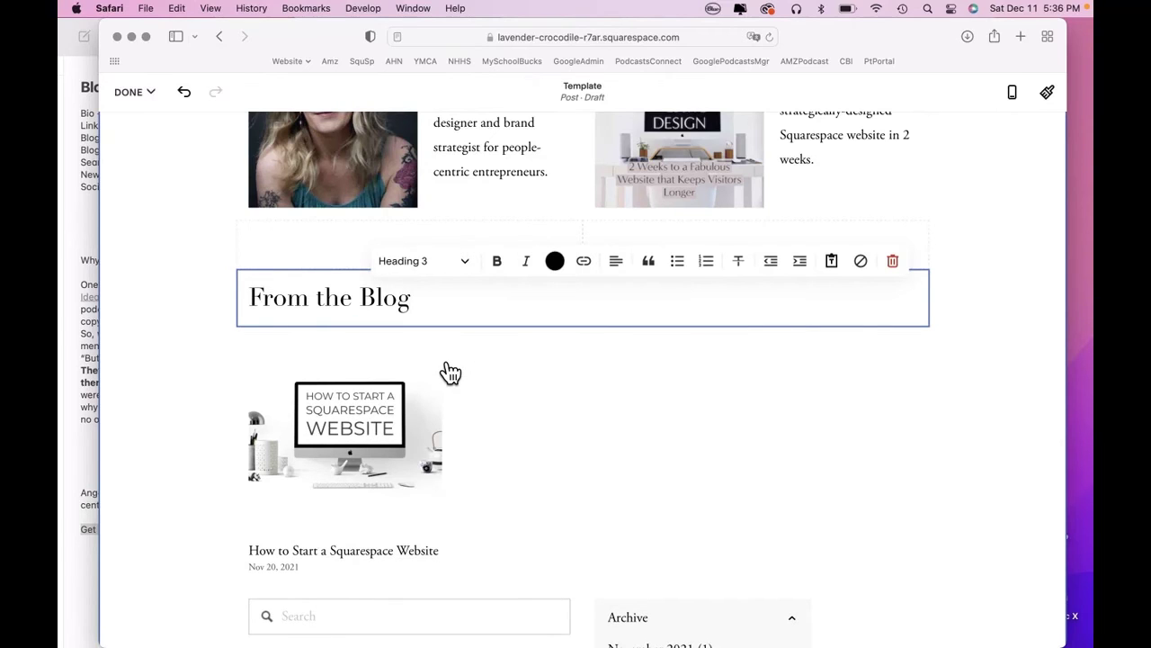
click(231, 342)
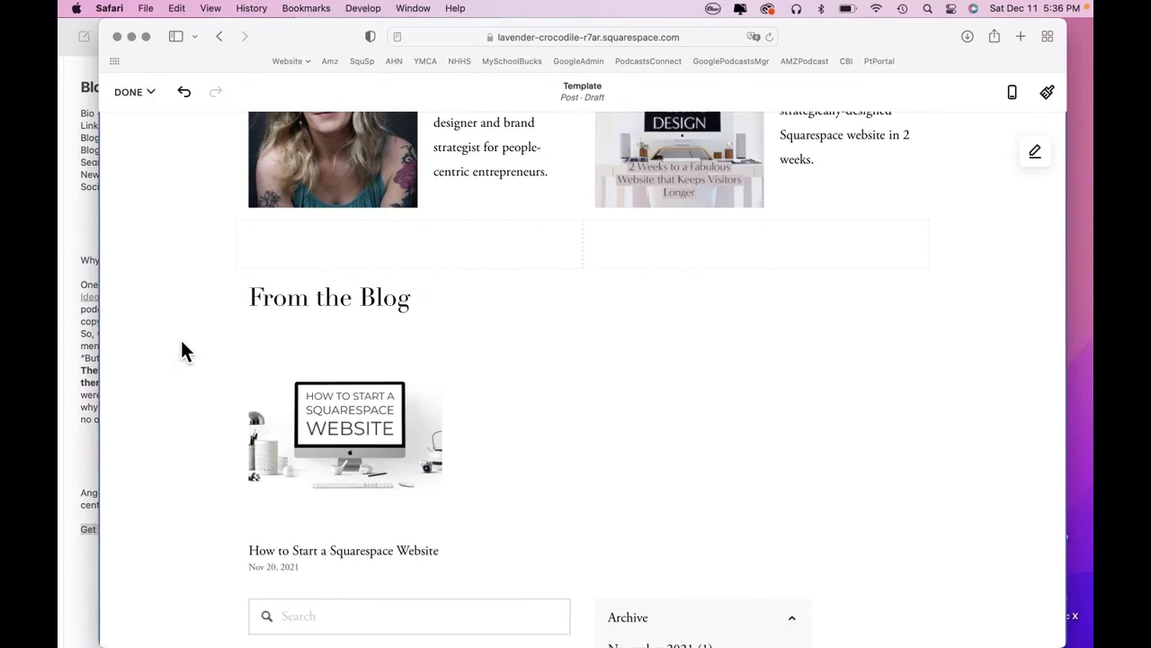
scroll(181, 342, down, 10)
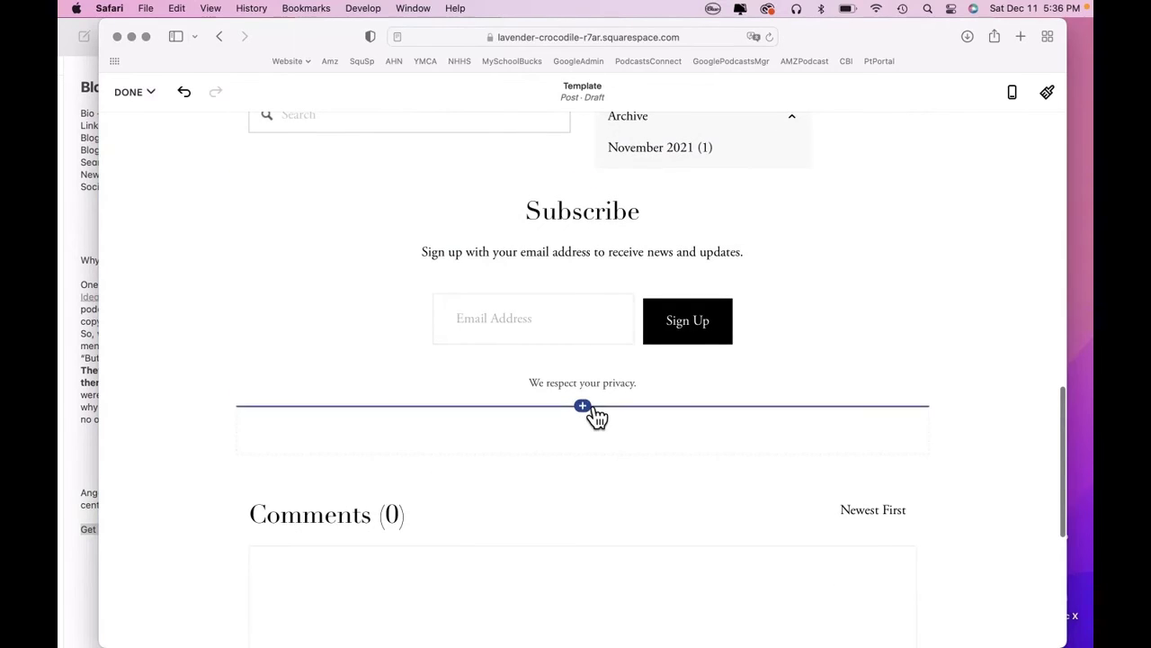
Insert a Social Links block with Instagram, YouTube and Facebook below the newsletter form.
click(585, 406)
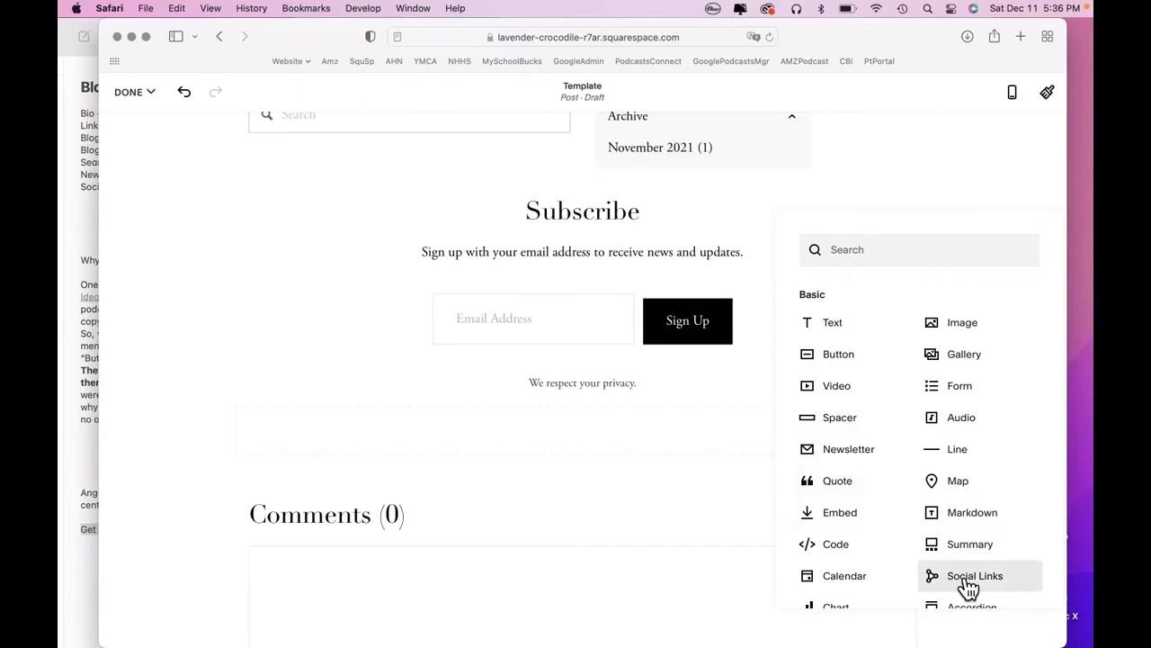
click(969, 581)
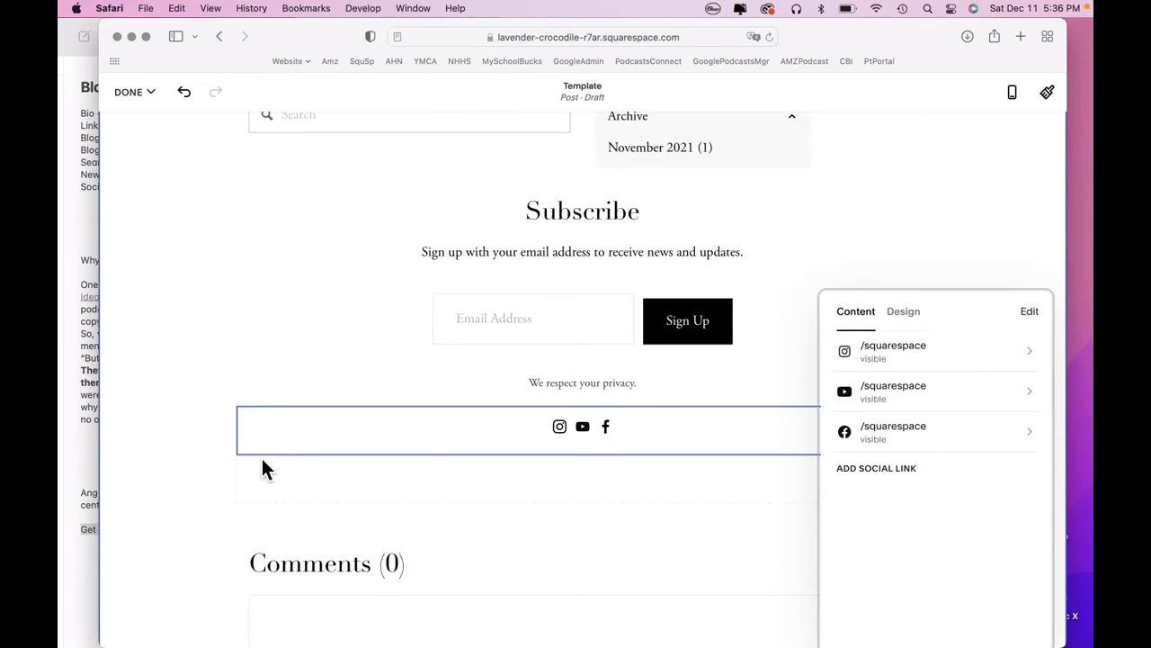
click(180, 483)
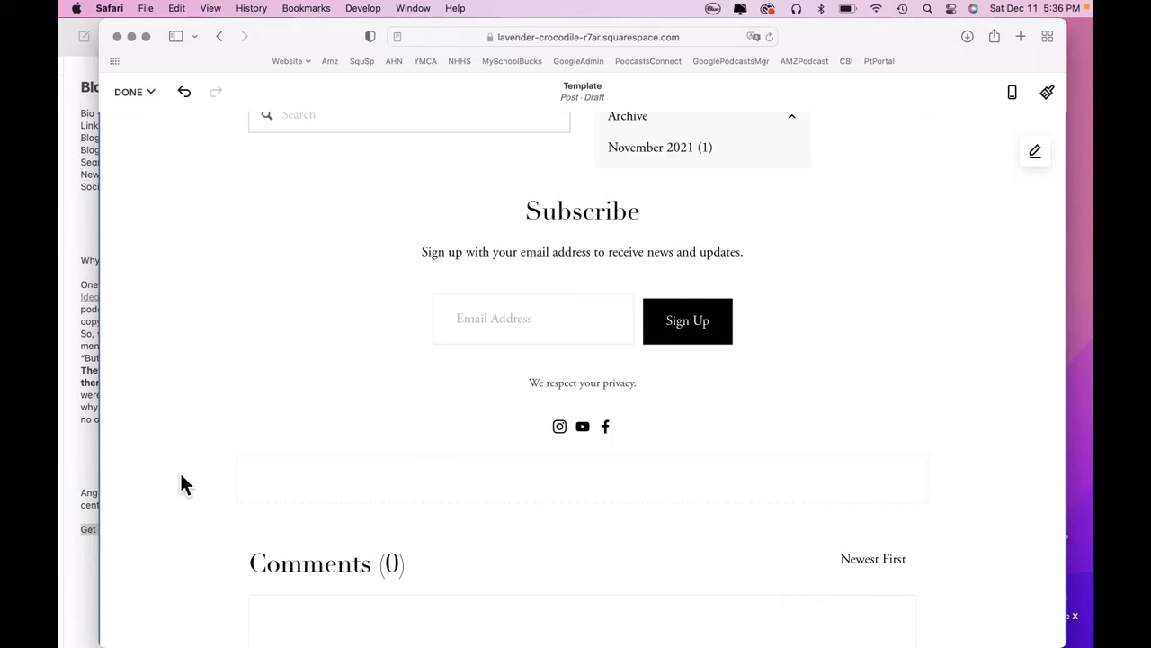
scroll(180, 486, up, 2)
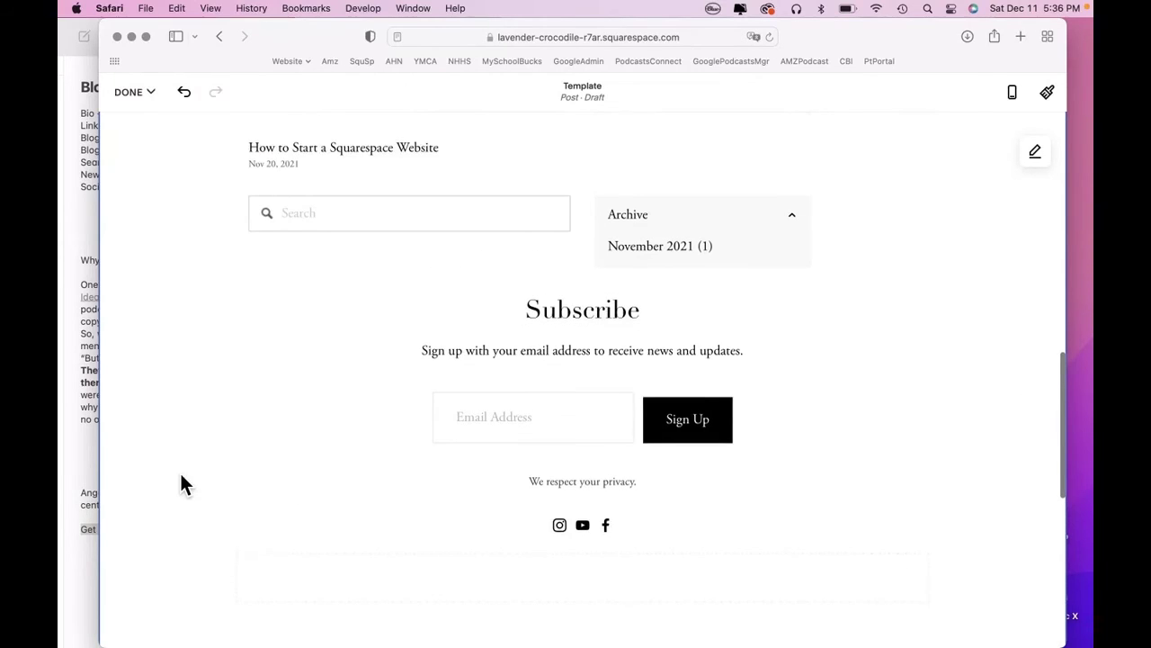
scroll(180, 486, down, 2)
scroll(179, 483, down, 1)
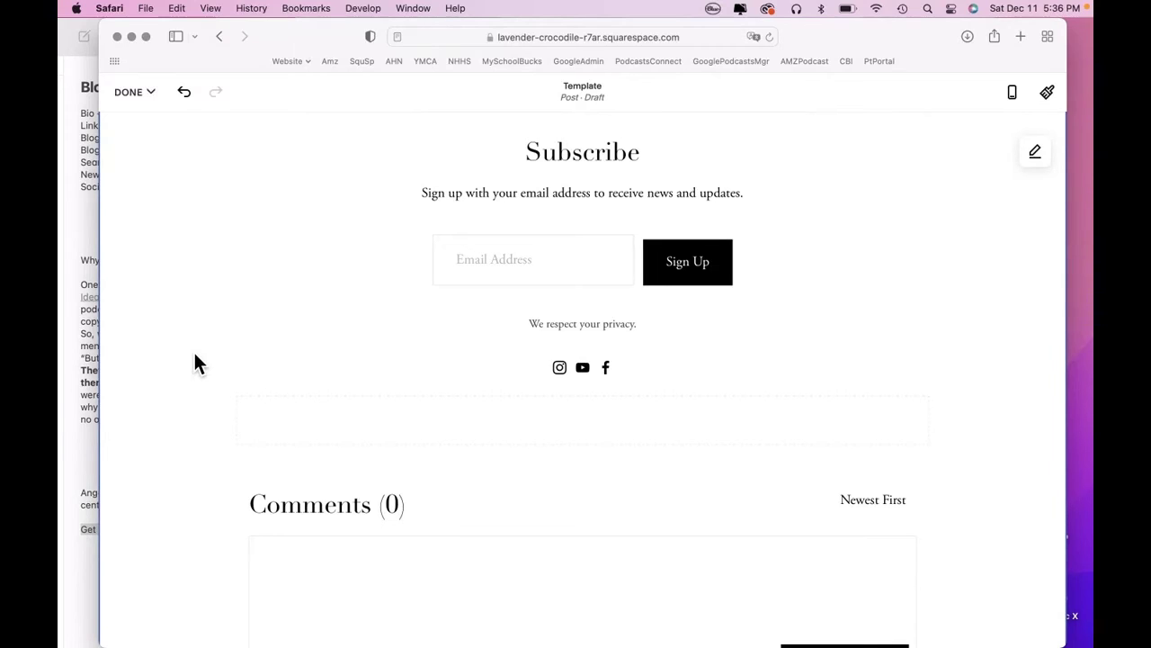
scroll(196, 355, up, 5)
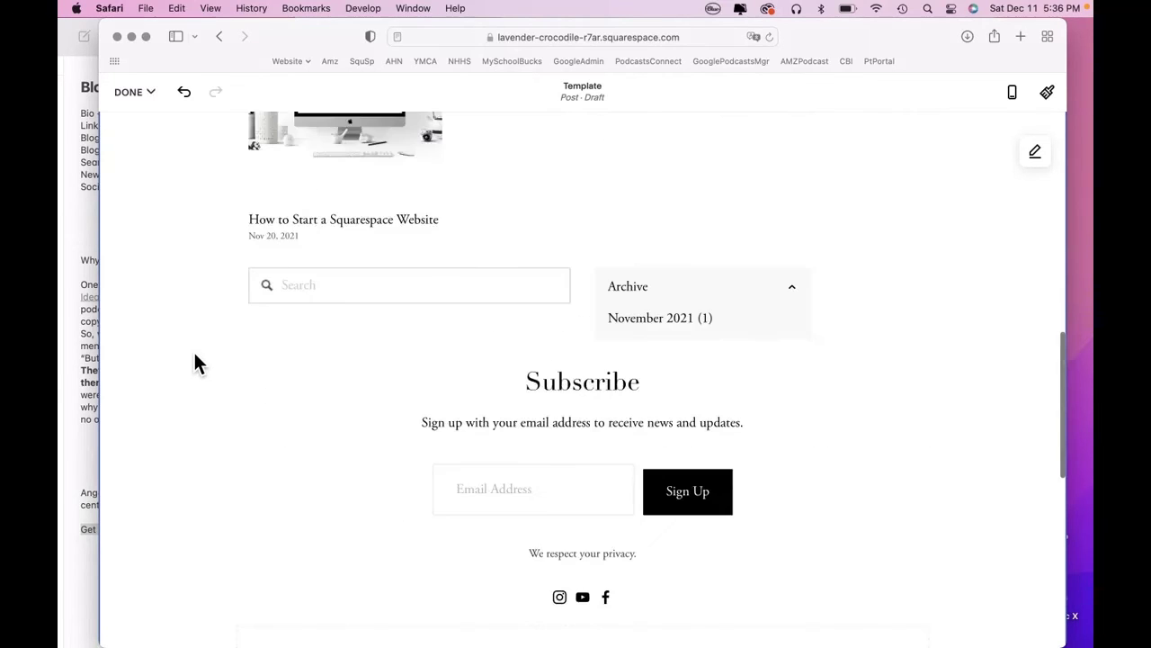
scroll(195, 356, up, 1)
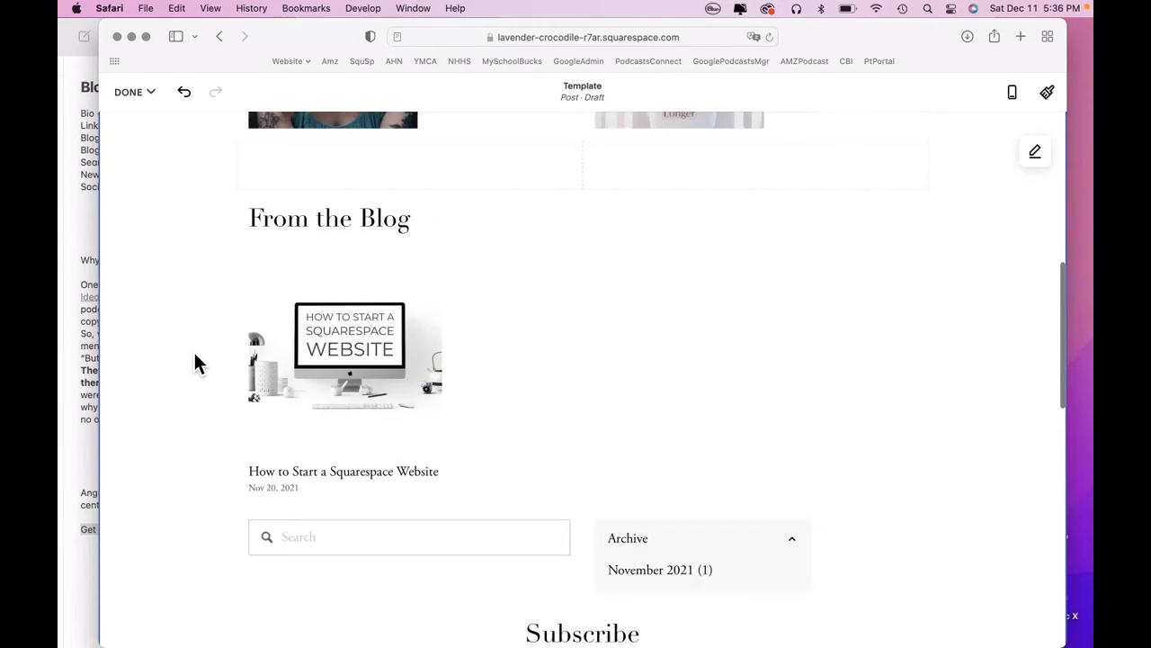
scroll(195, 356, up, 4)
scroll(193, 350, down, 2)
scroll(193, 350, up, 1)
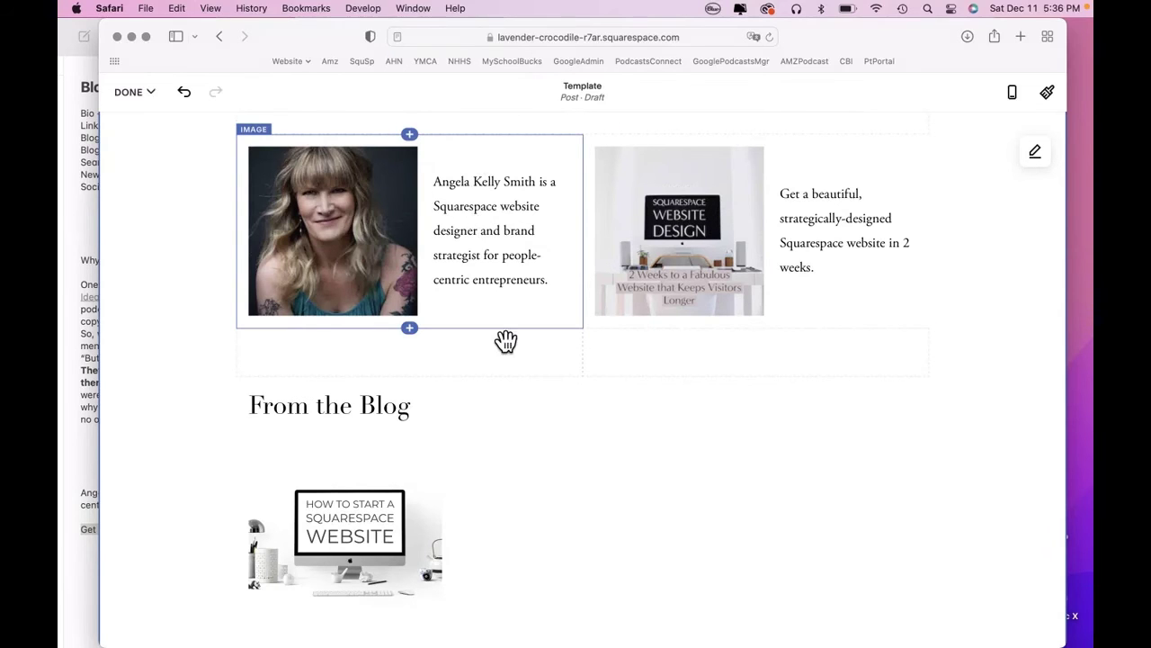
scroll(191, 474, down, 8)
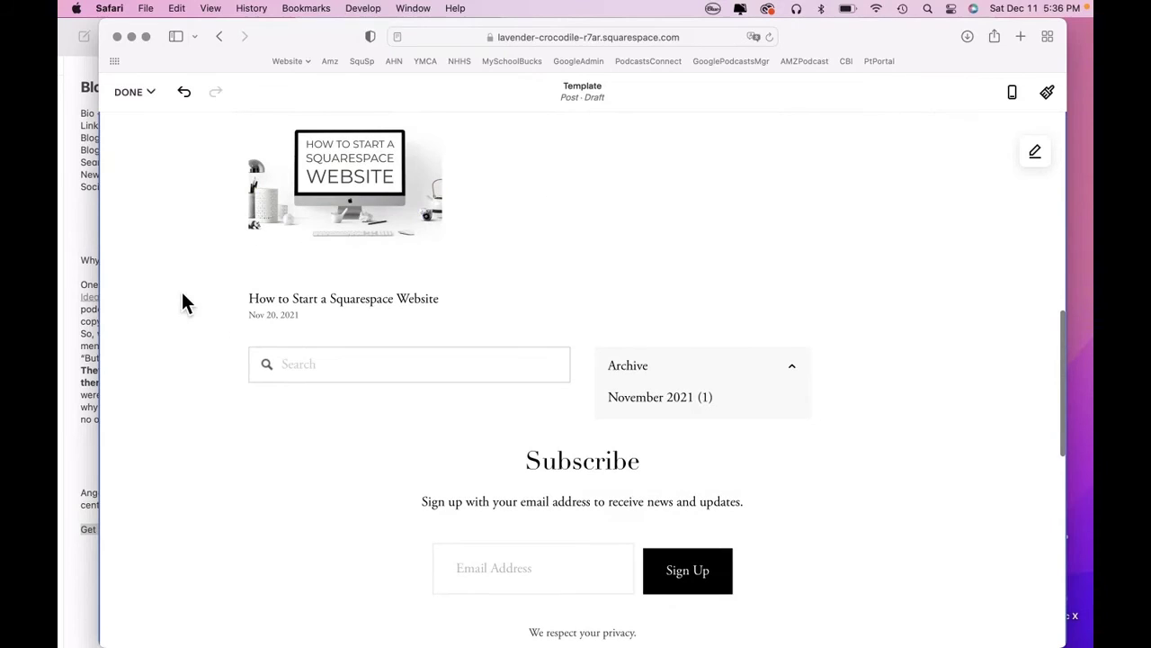
scroll(180, 303, down, 5)
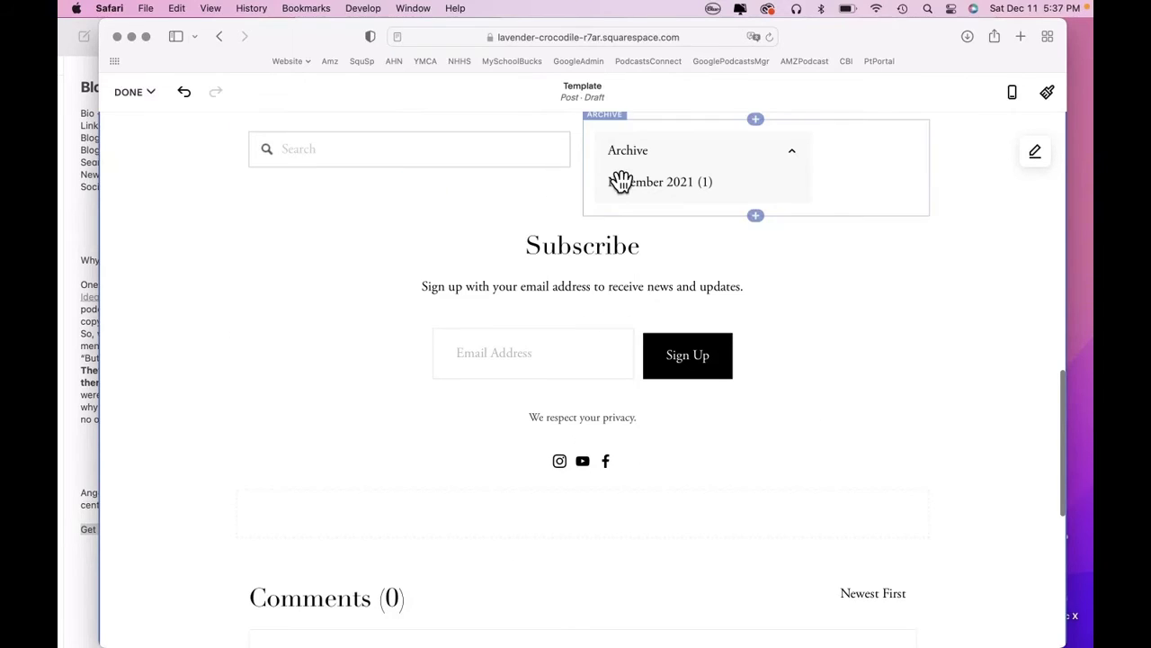
scroll(171, 226, down, 2)
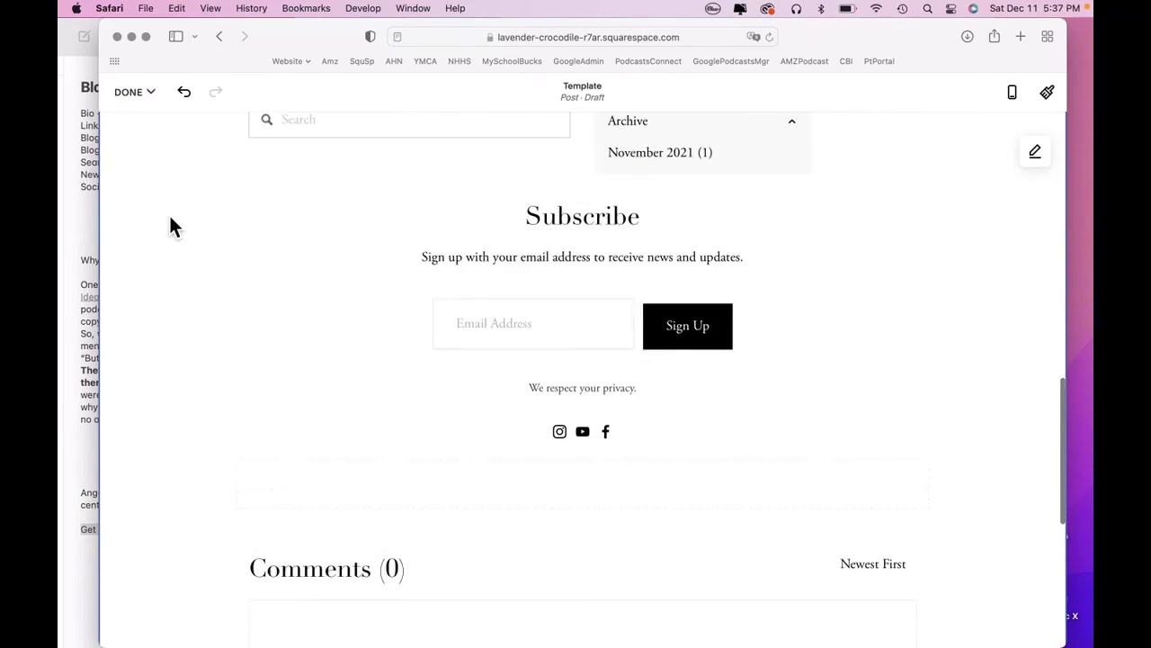
scroll(171, 226, up, 2)
scroll(170, 218, up, 10)
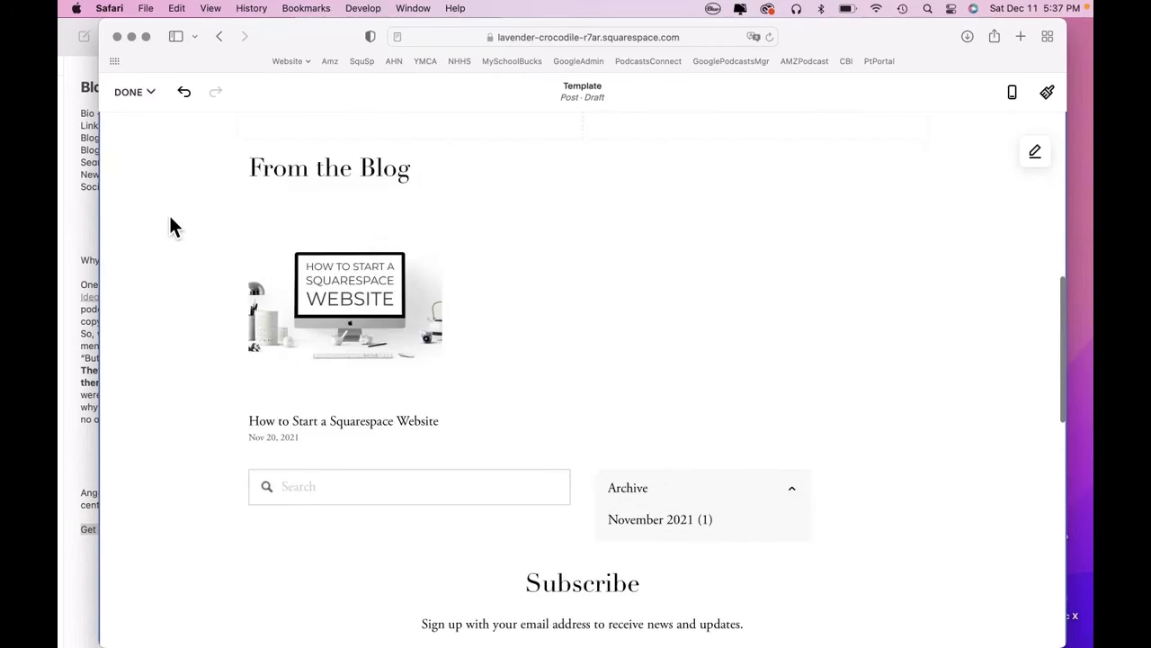
Save the Template post and duplicate it into the draft 'Template (Copy)'.
click(152, 94)
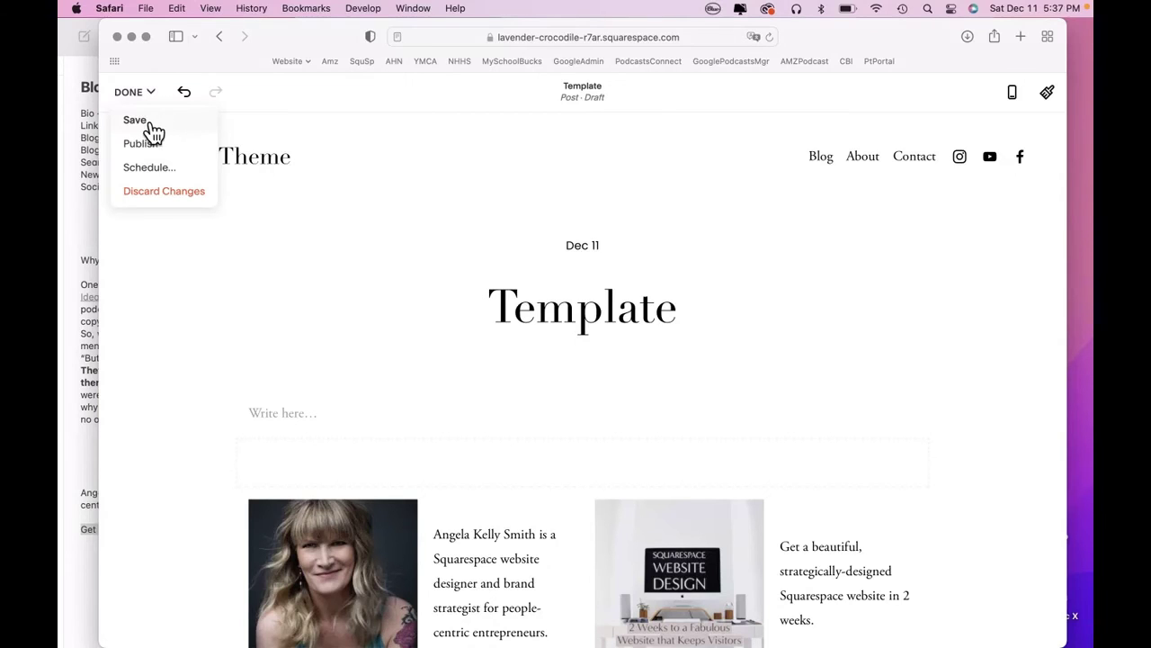
click(144, 118)
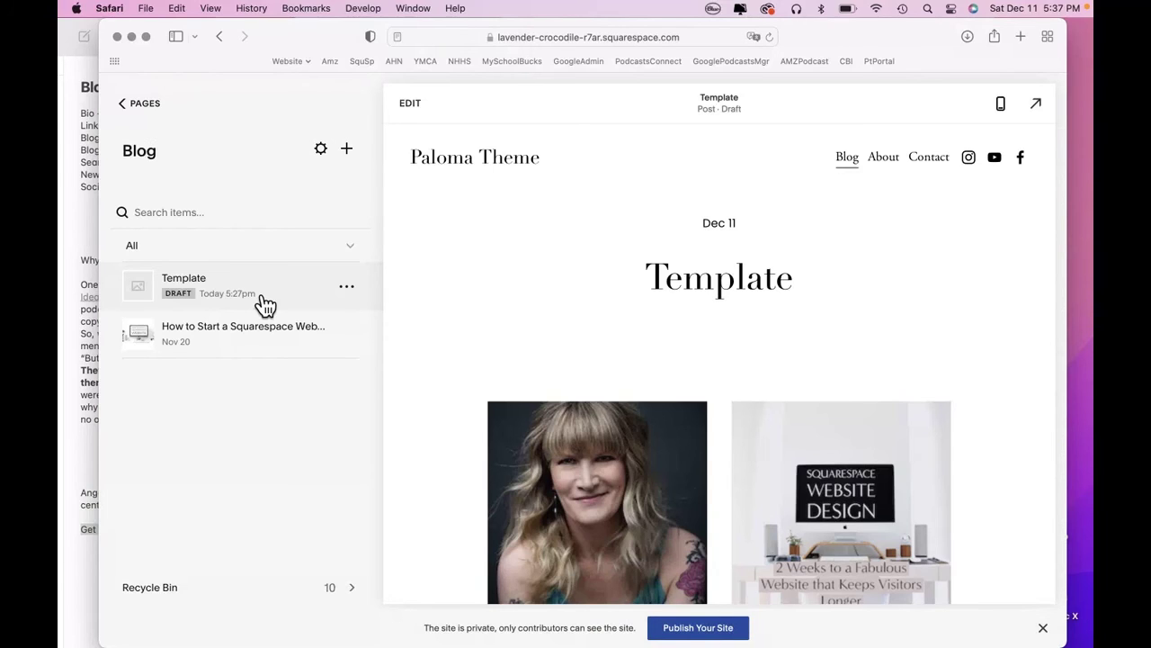
click(347, 287)
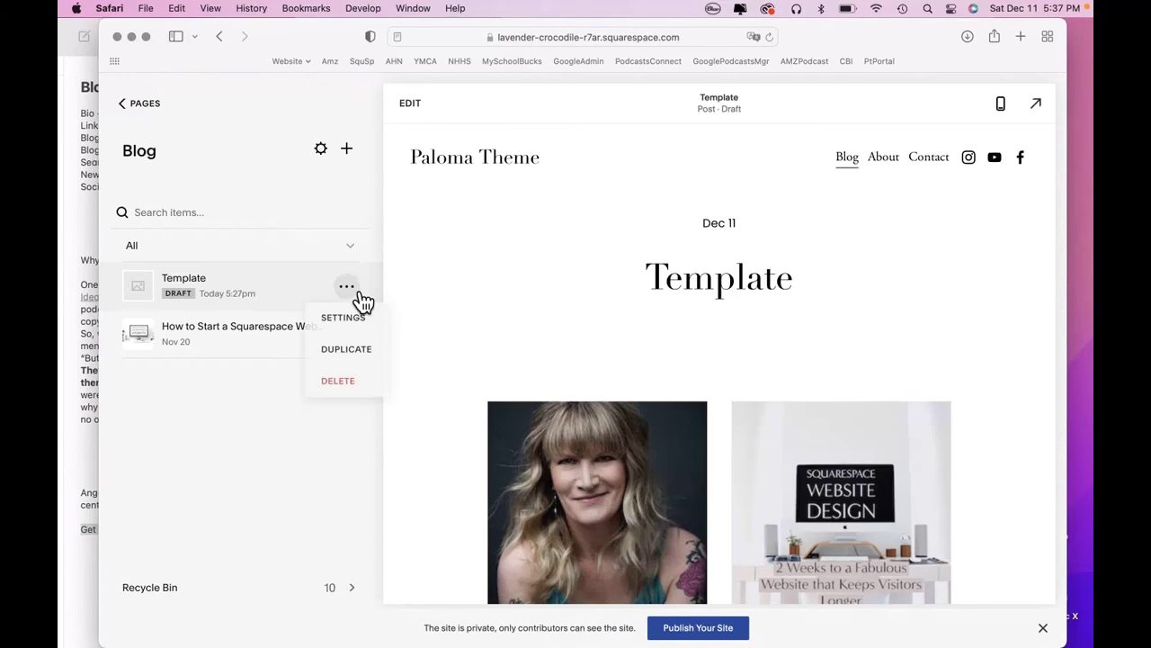
click(347, 349)
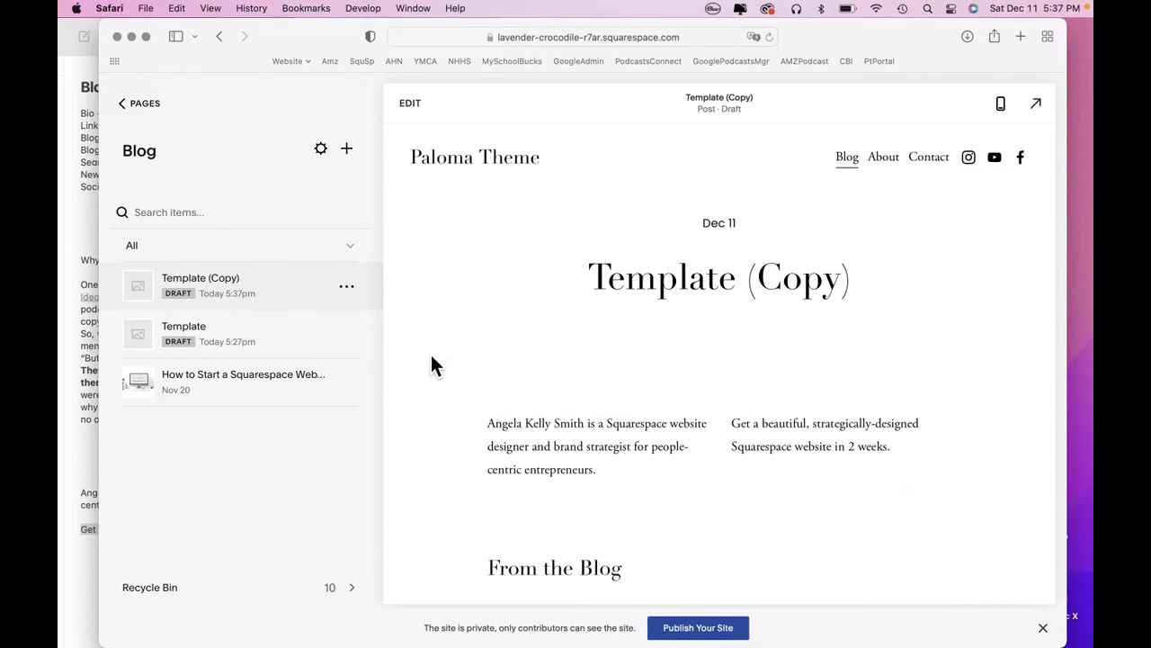
scroll(483, 350, down, 5)
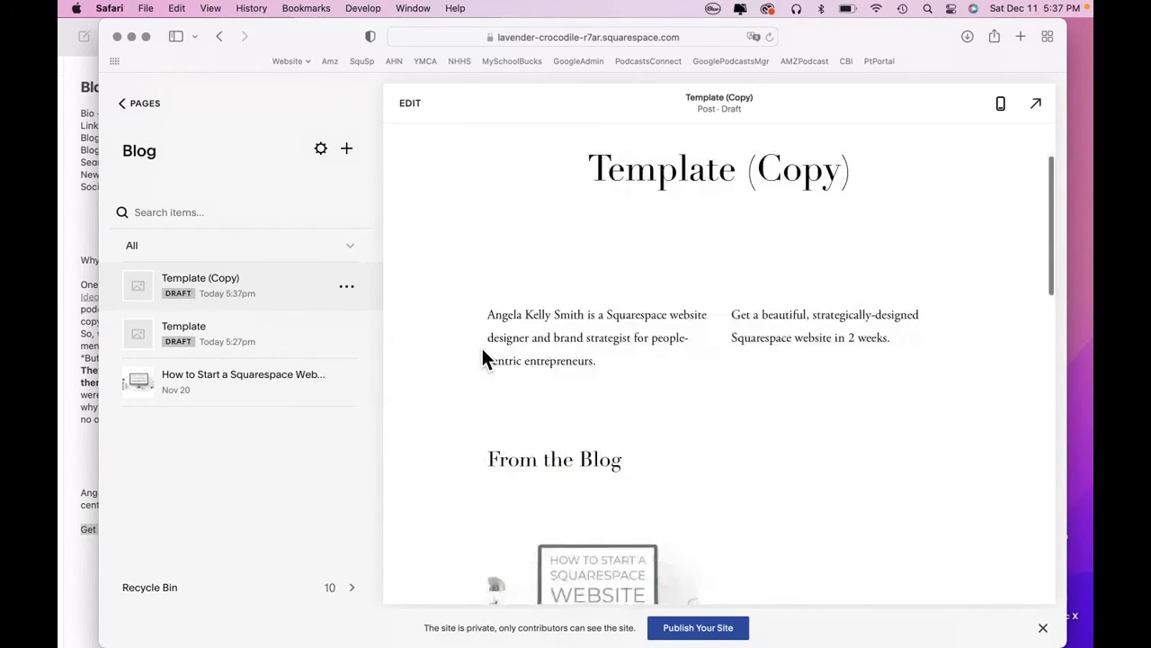
scroll(482, 350, up, 4)
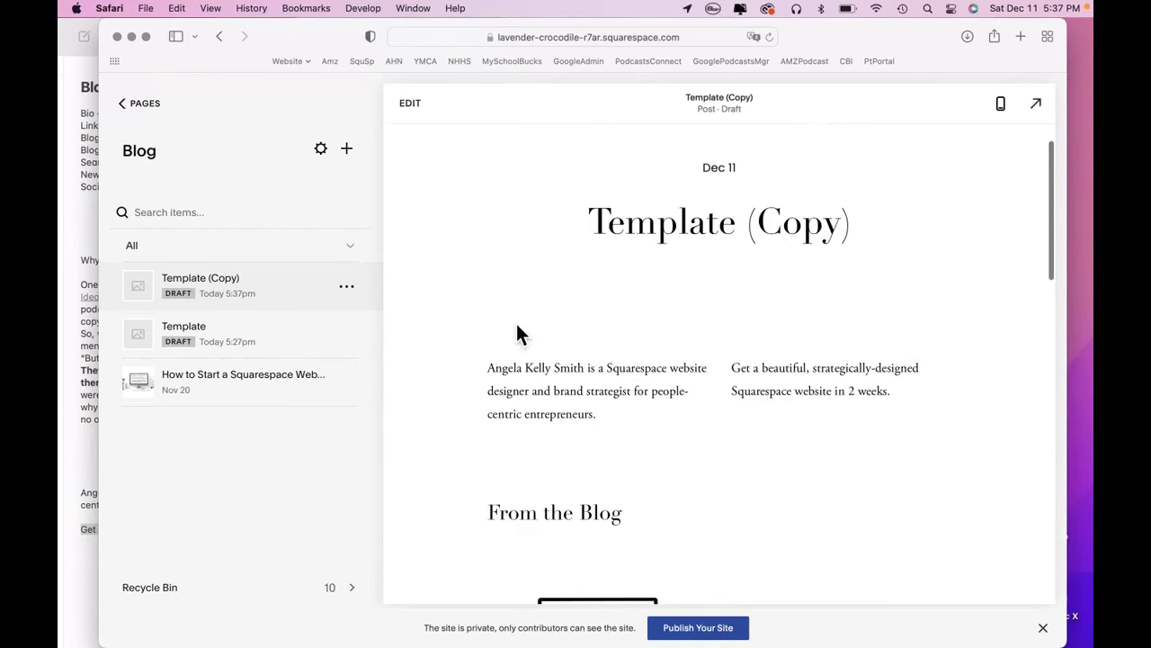
Copy the opening paragraphs from Notes and paste them into the copied post's body.
click(411, 107)
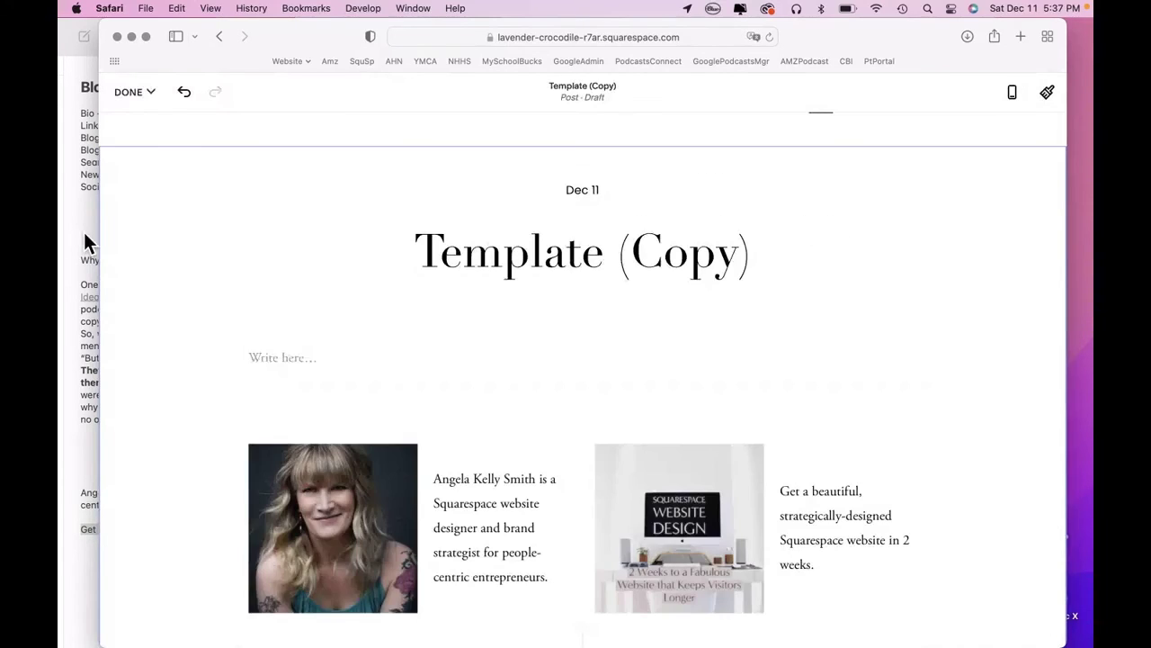
click(81, 235)
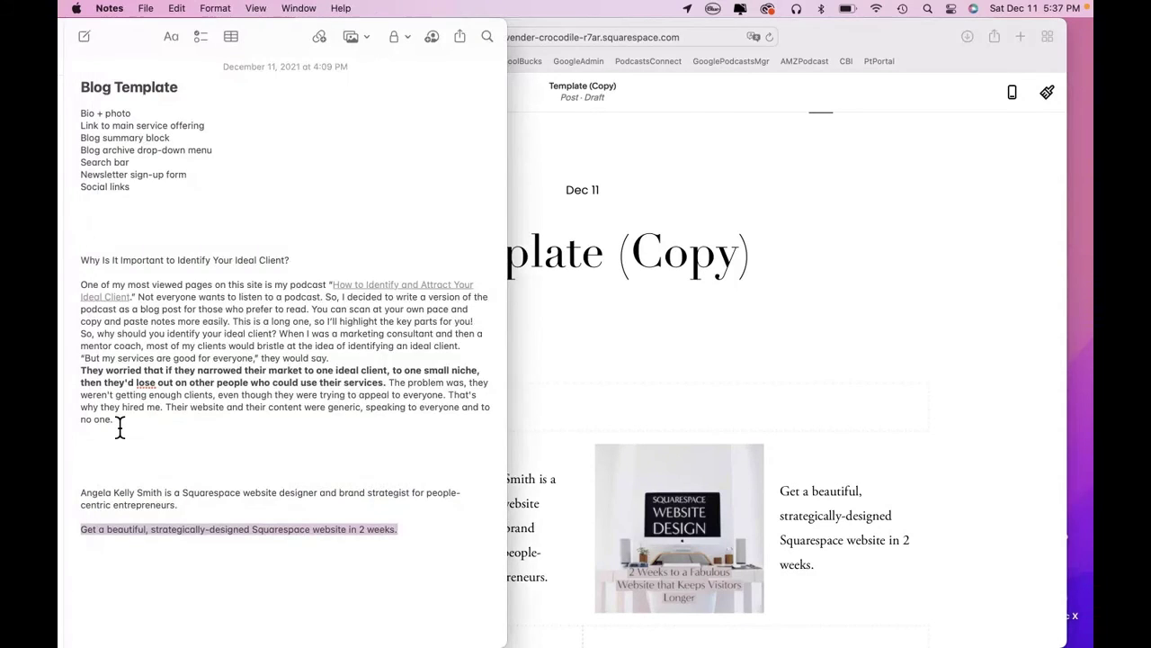
drag(119, 426, 77, 296)
key(super+c)
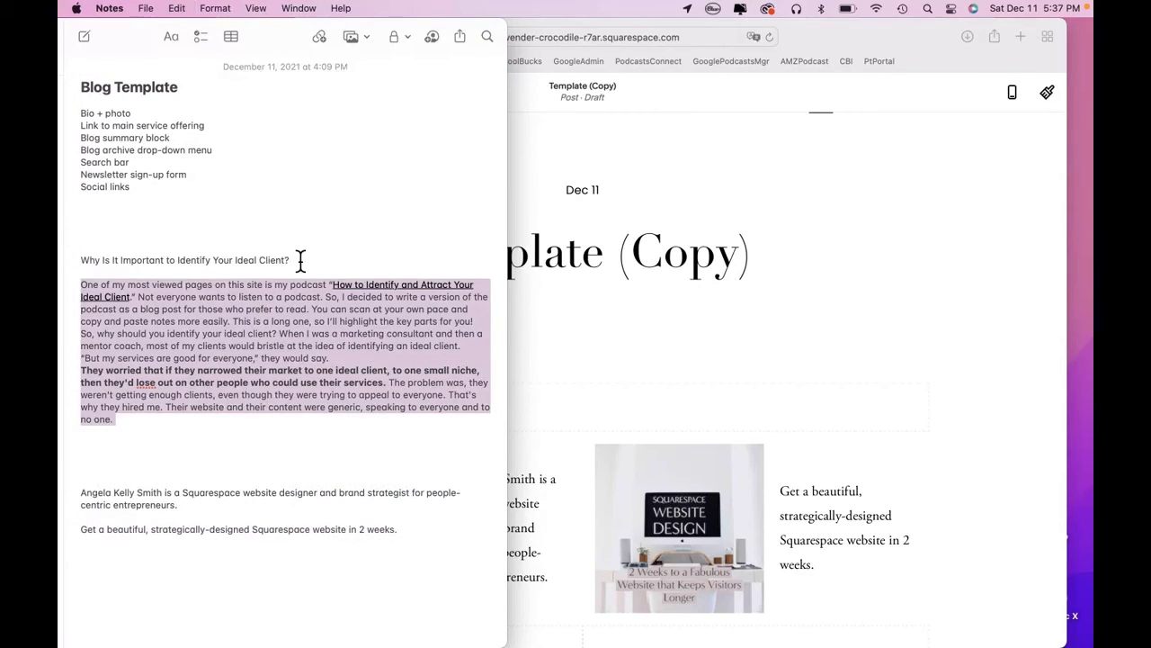
click(689, 179)
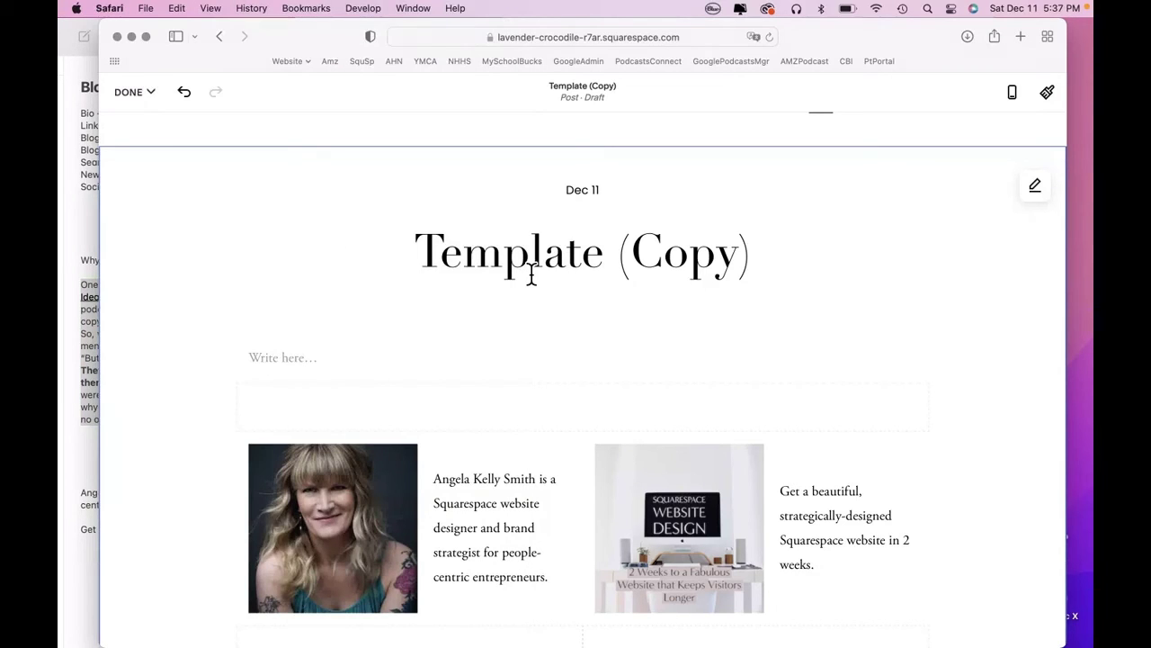
click(343, 366)
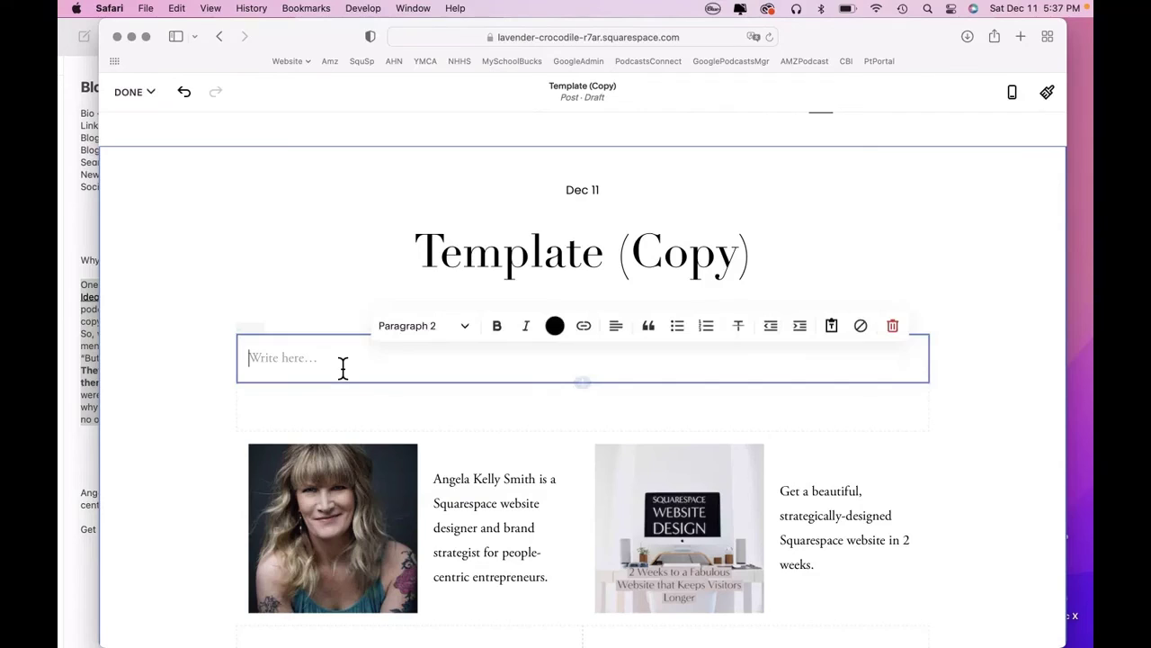
key(super+v)
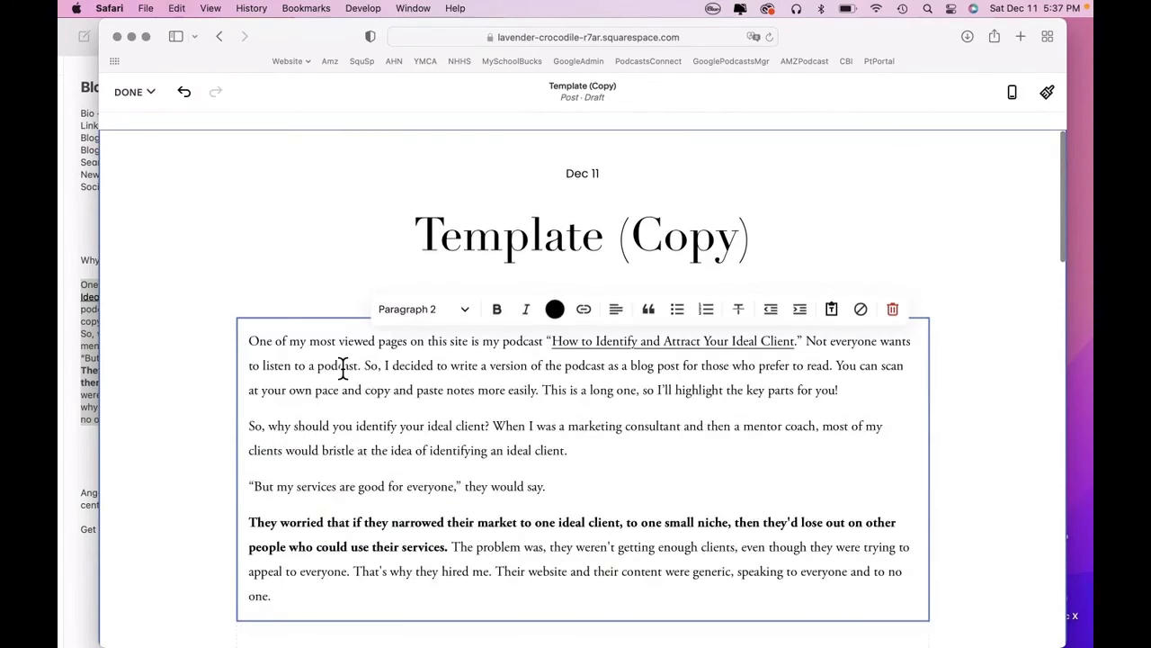
Replace the 'Template (Copy)' title with 'Why Is It Important to Identify Your Ideal Client?'.
click(529, 245)
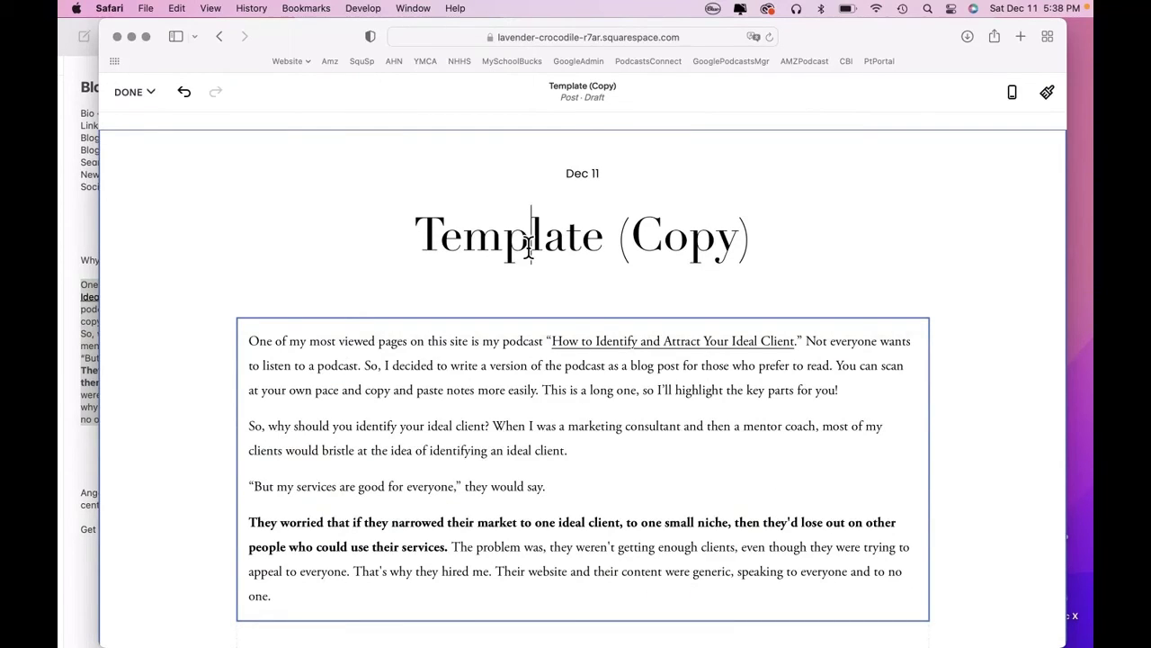
triple_click(529, 244)
text(Wh)
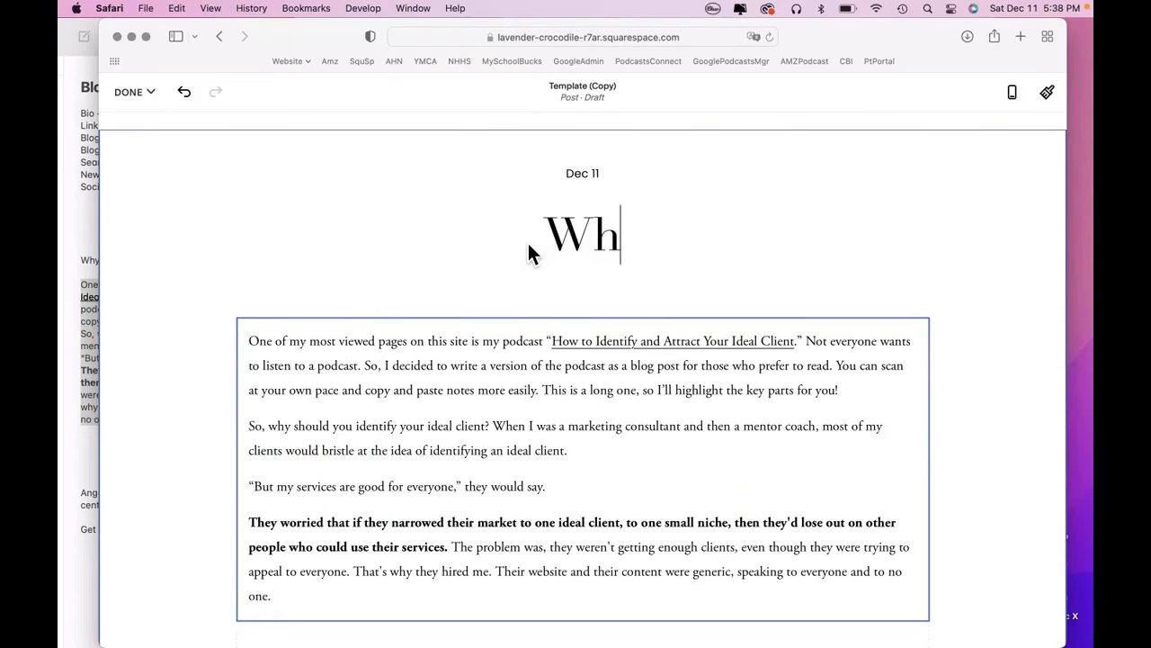
text(y Is It Important to Identify)
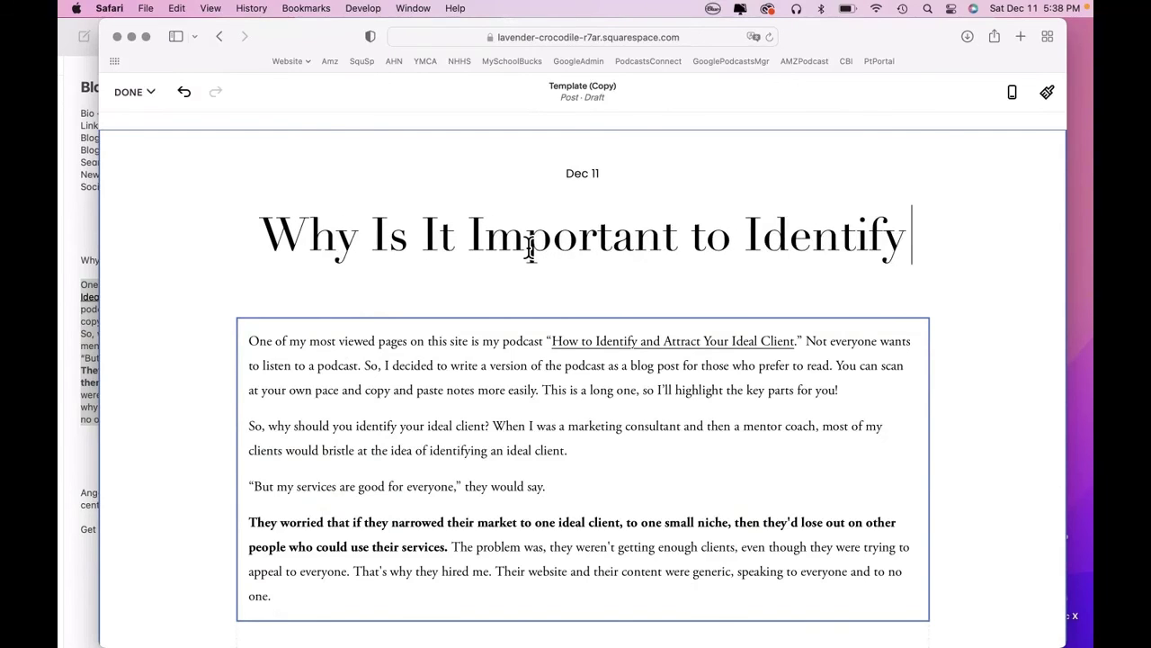
text( Your Ideal Cl)
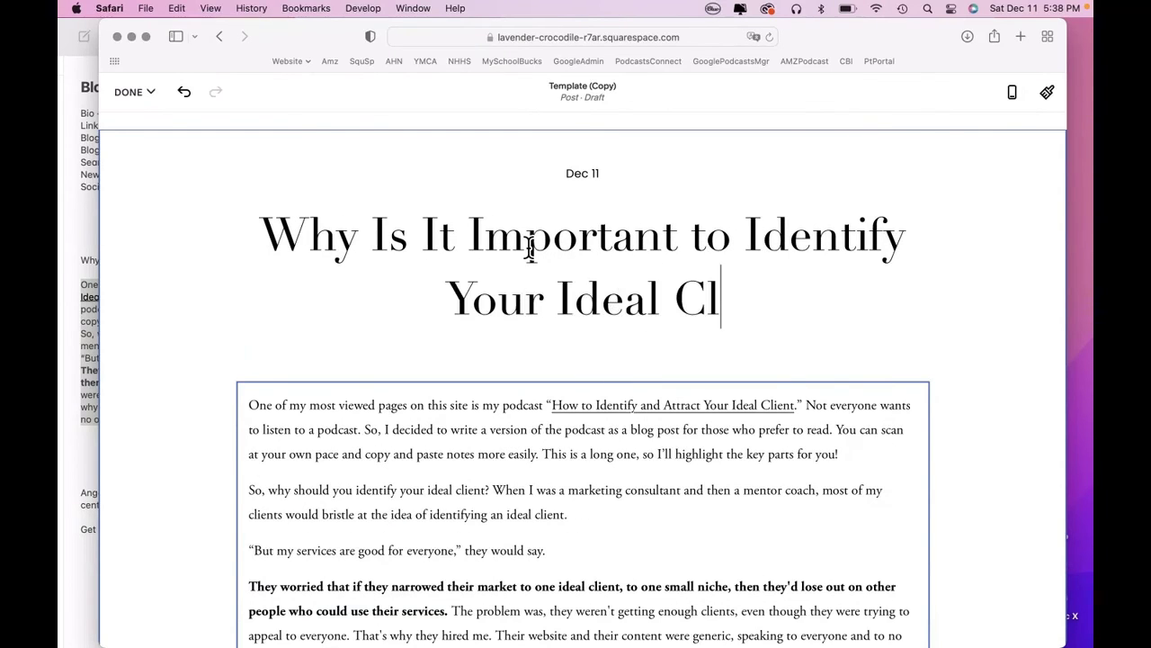
text(ient?)
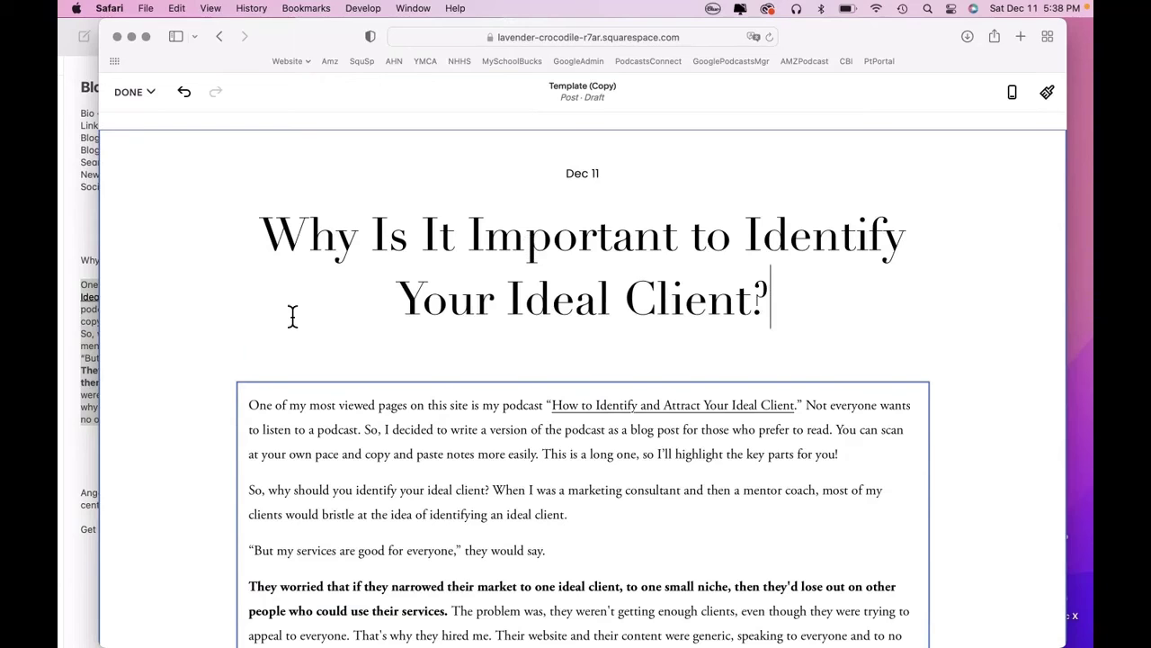
Deselect the title and scroll through the whole ideal-client draft to review it.
click(163, 406)
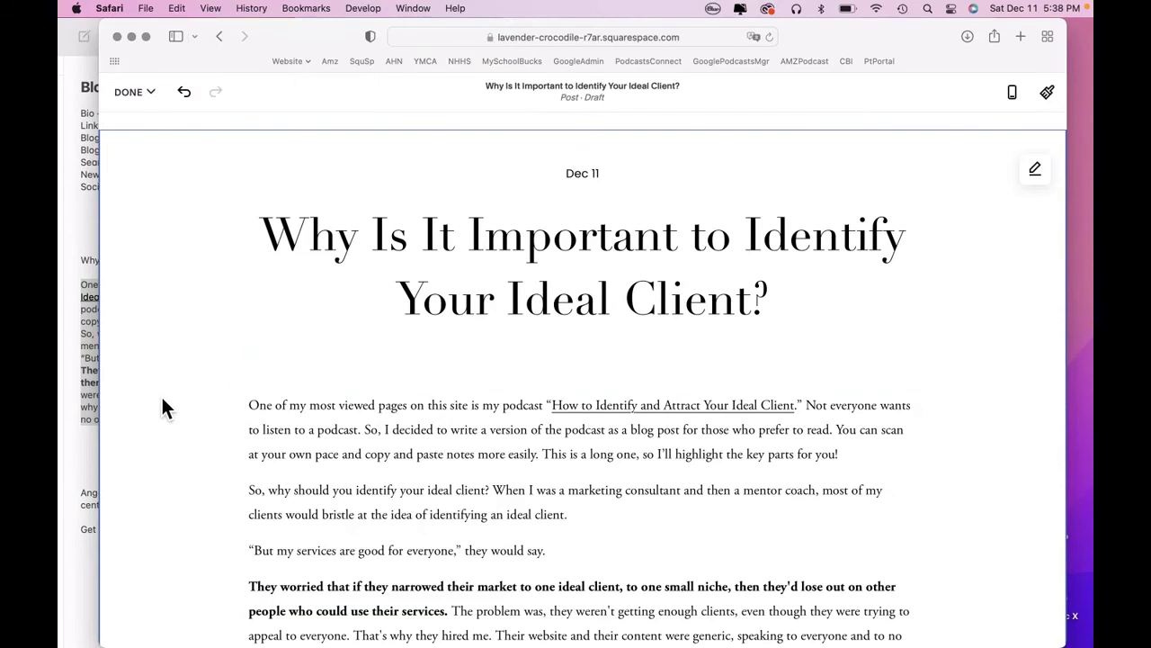
scroll(163, 407, down, 6)
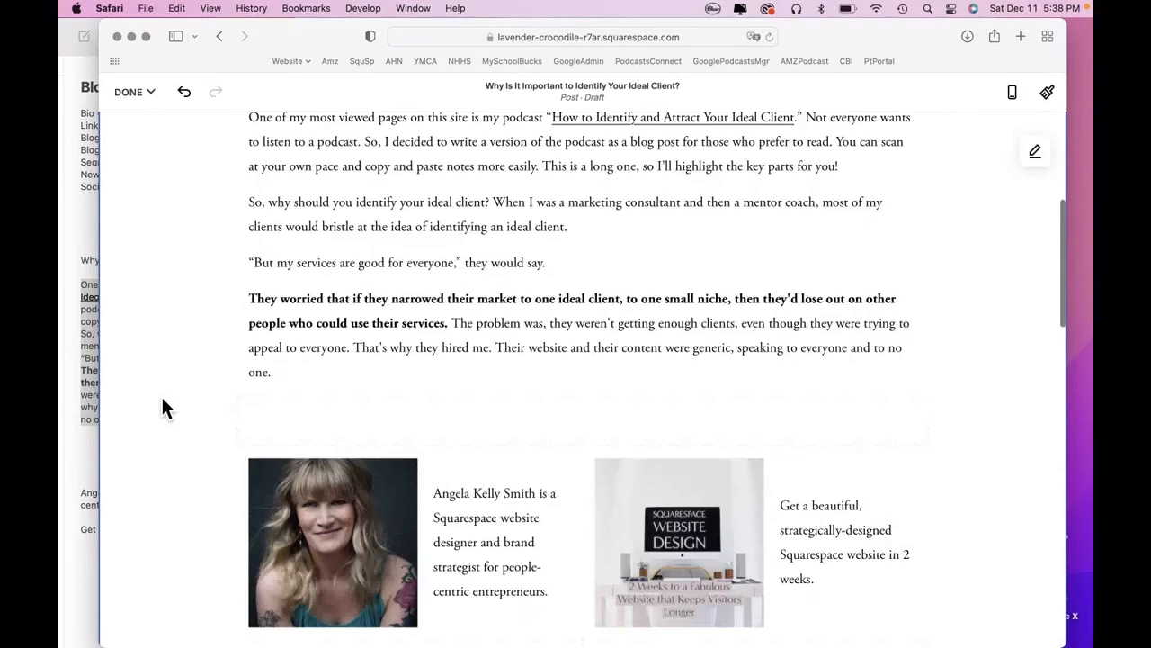
scroll(163, 406, down, 10)
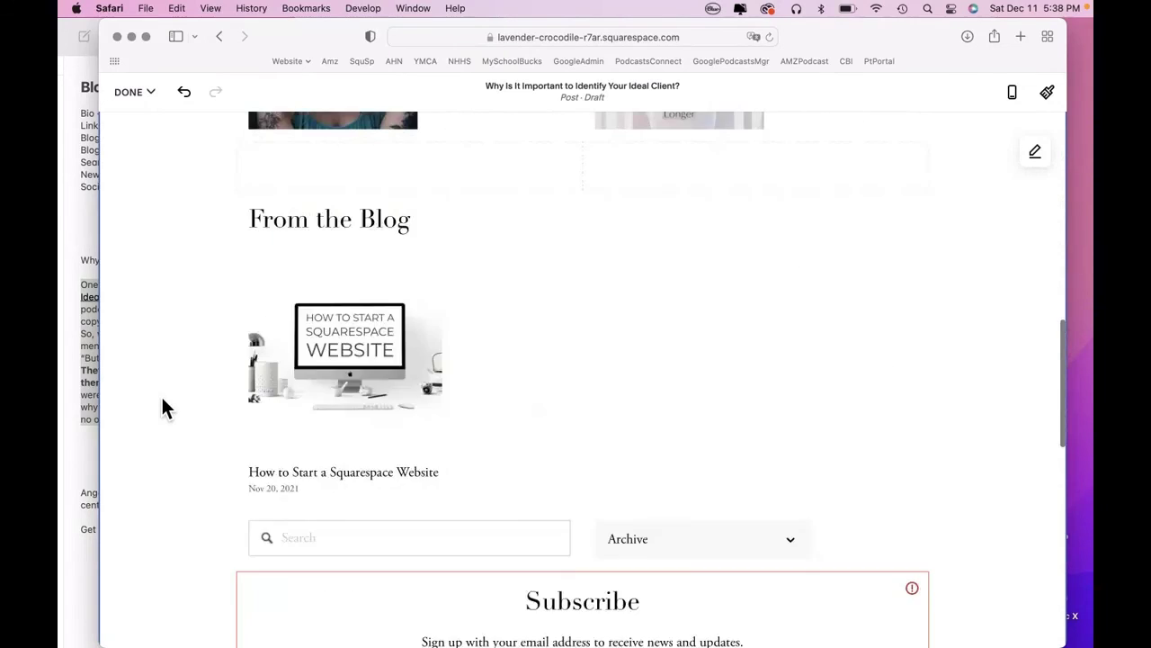
scroll(162, 402, down, 6)
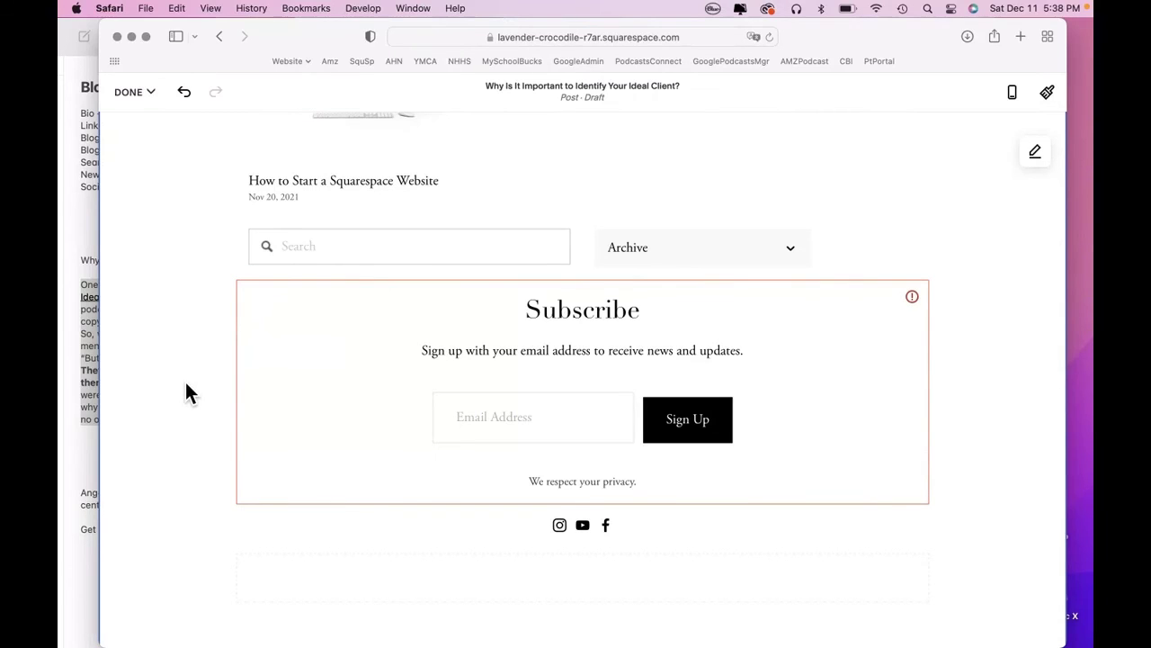
scroll(186, 384, down, 4)
scroll(185, 393, down, 4)
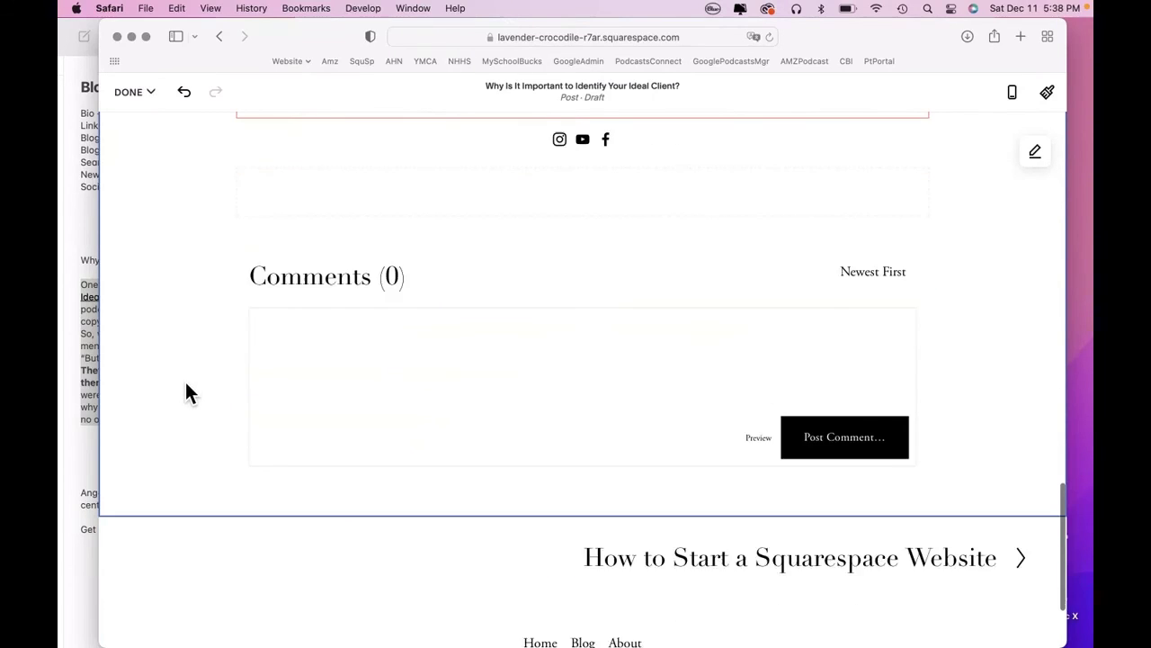
scroll(185, 393, up, 8)
scroll(185, 393, up, 10)
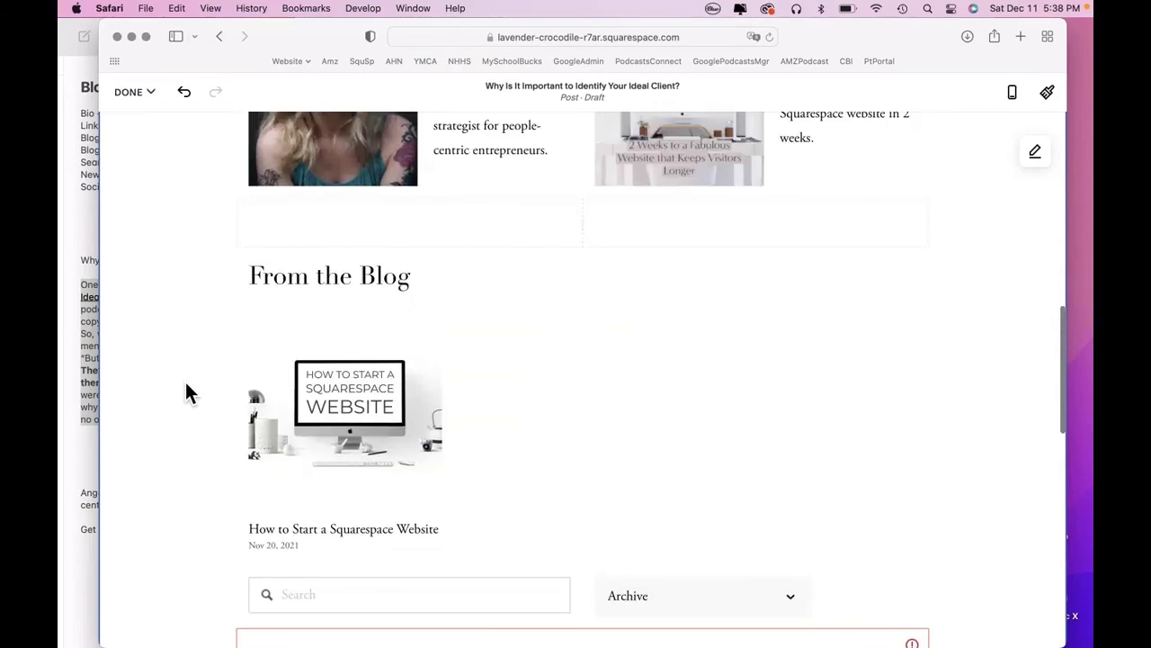
scroll(186, 384, up, 2)
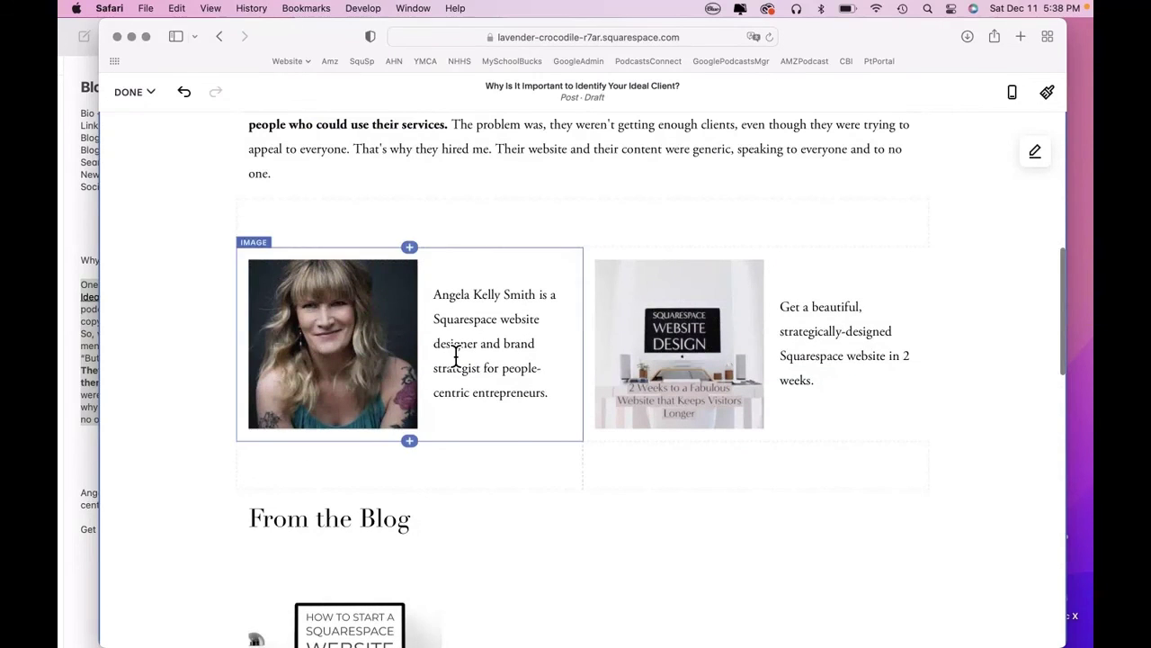
scroll(201, 575, down, 1)
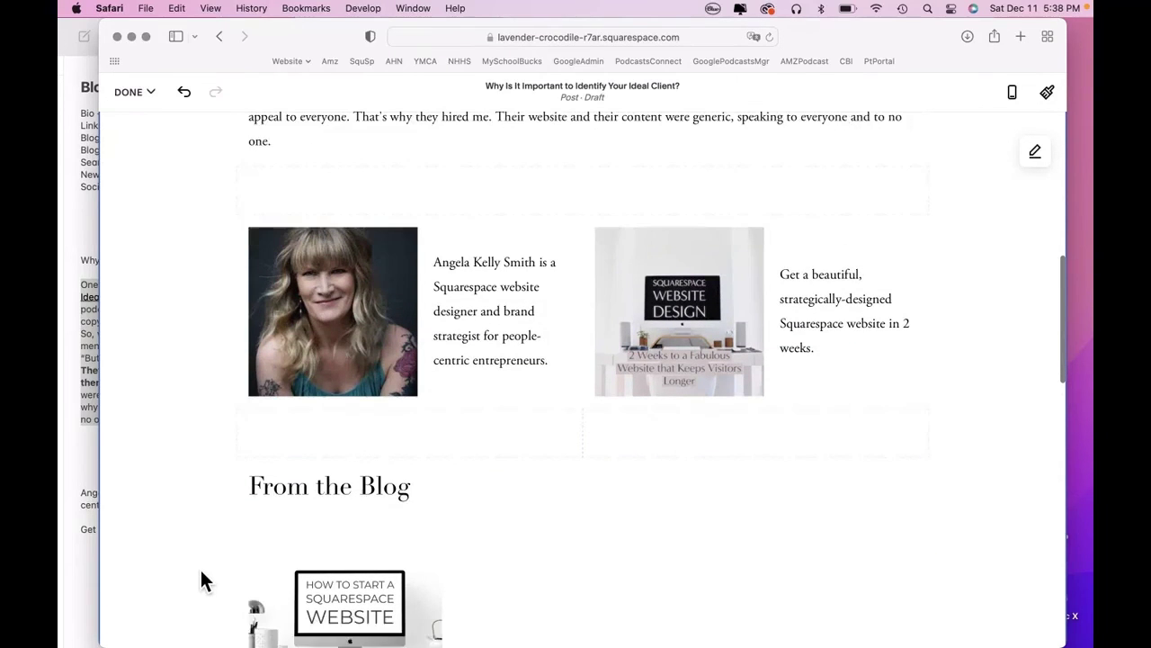
scroll(200, 576, up, 3)
scroll(202, 572, up, 9)
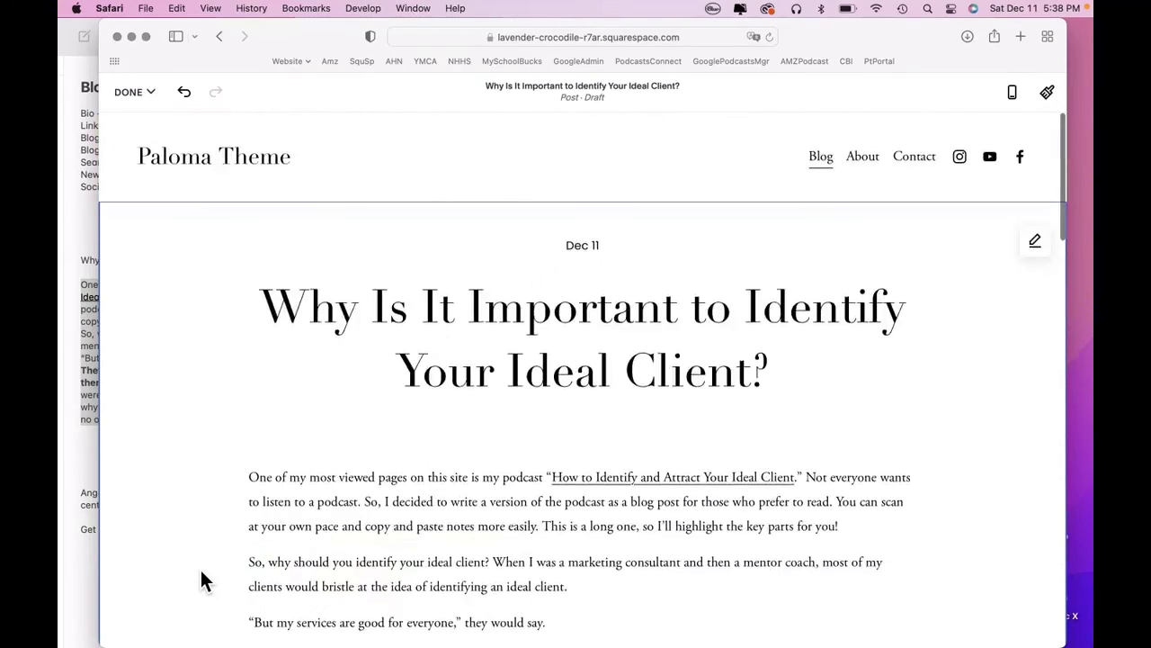
Save the ideal-client post and confirm the Blog list shows it as a draft.
click(134, 92)
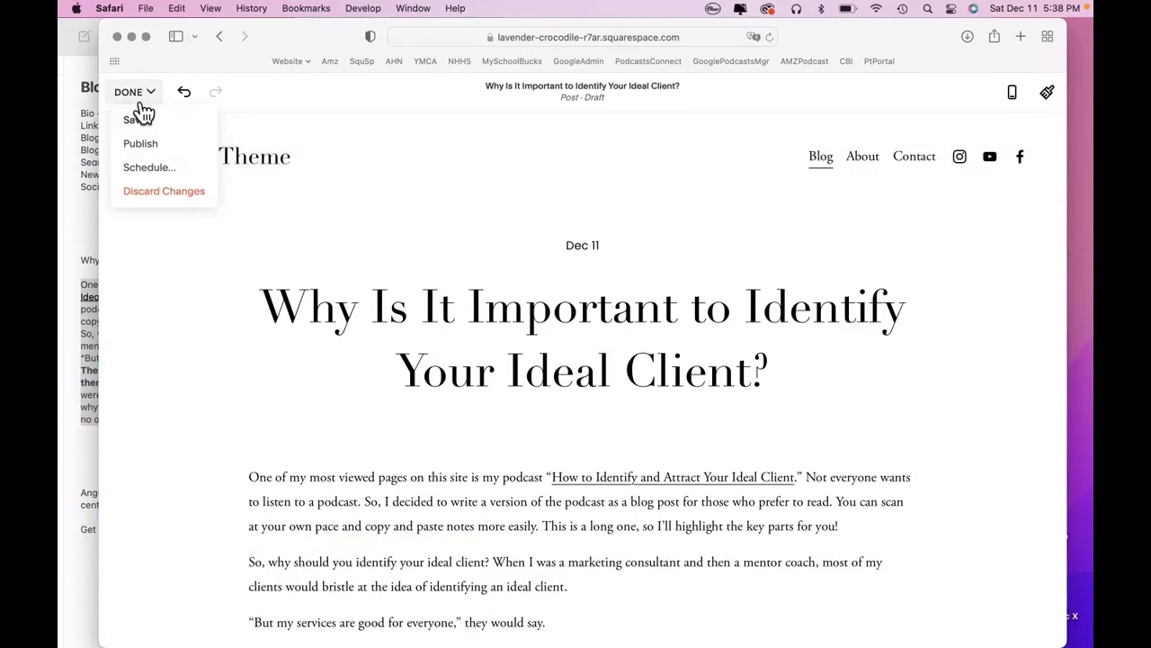
click(139, 118)
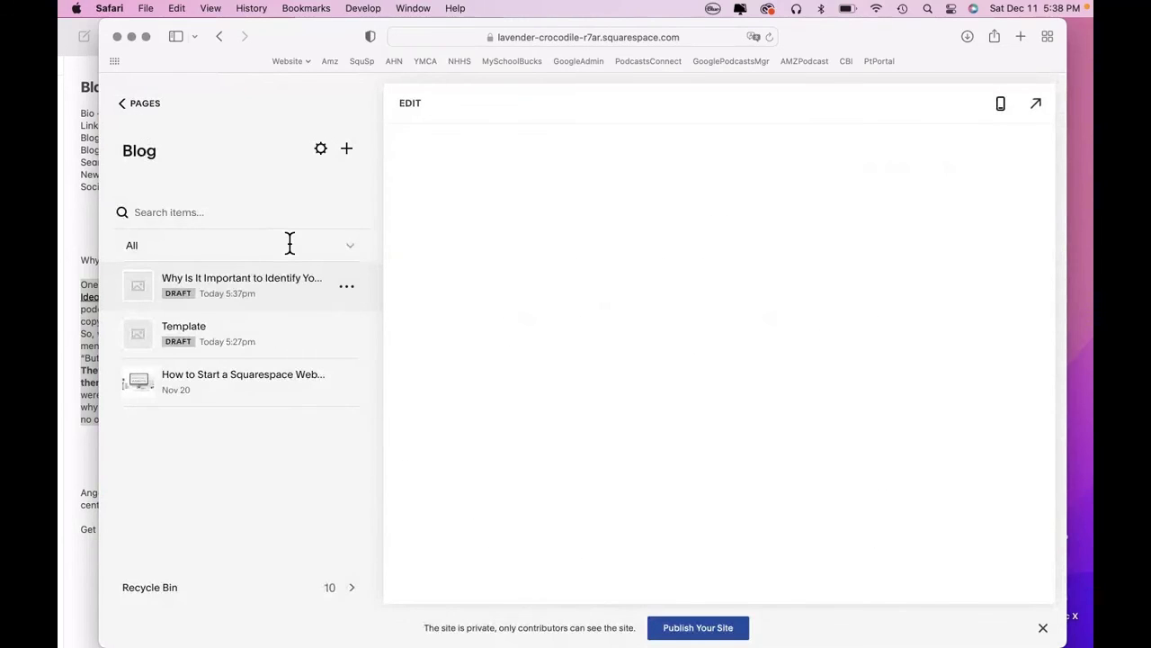
click(348, 286)
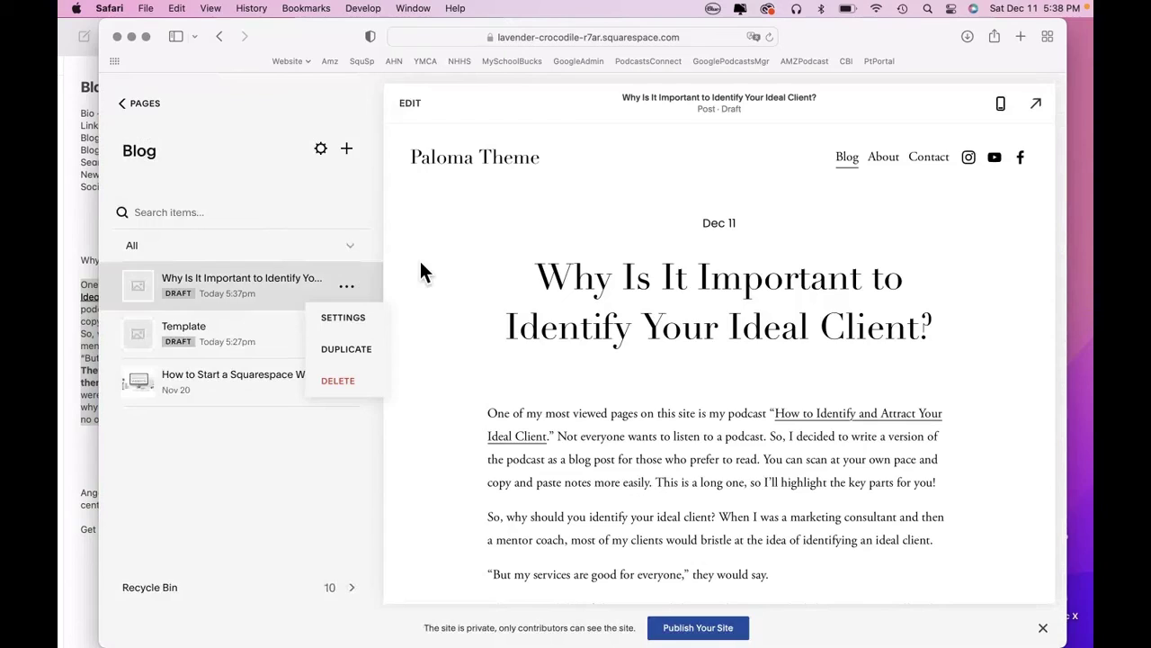
click(277, 480)
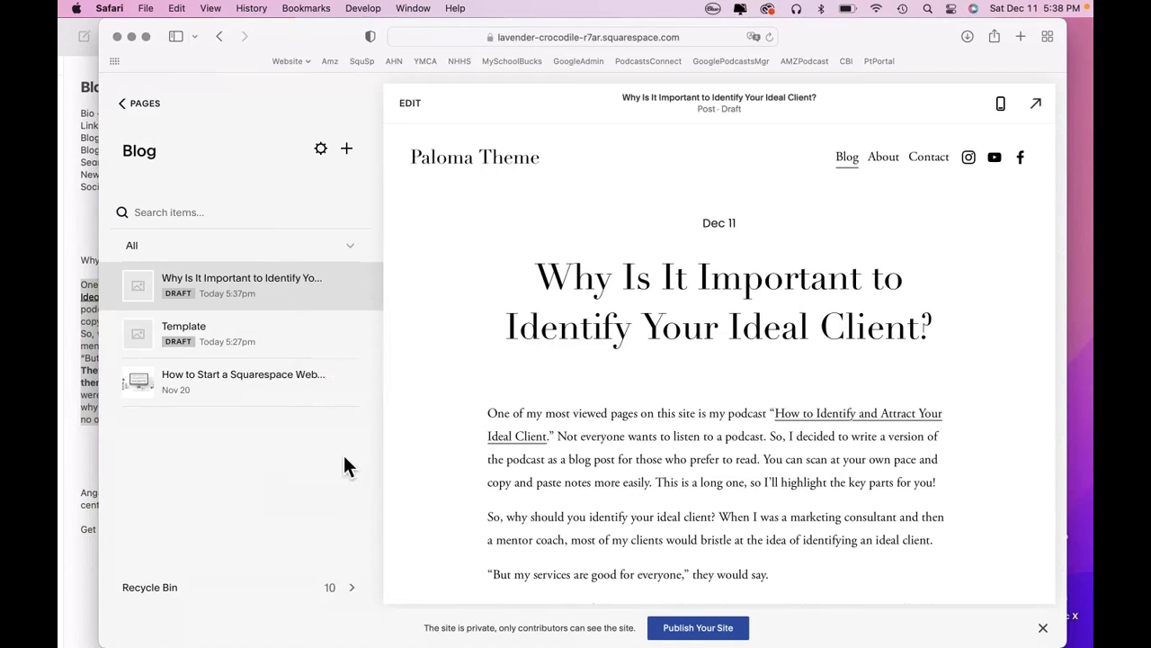
scroll(416, 426, down, 5)
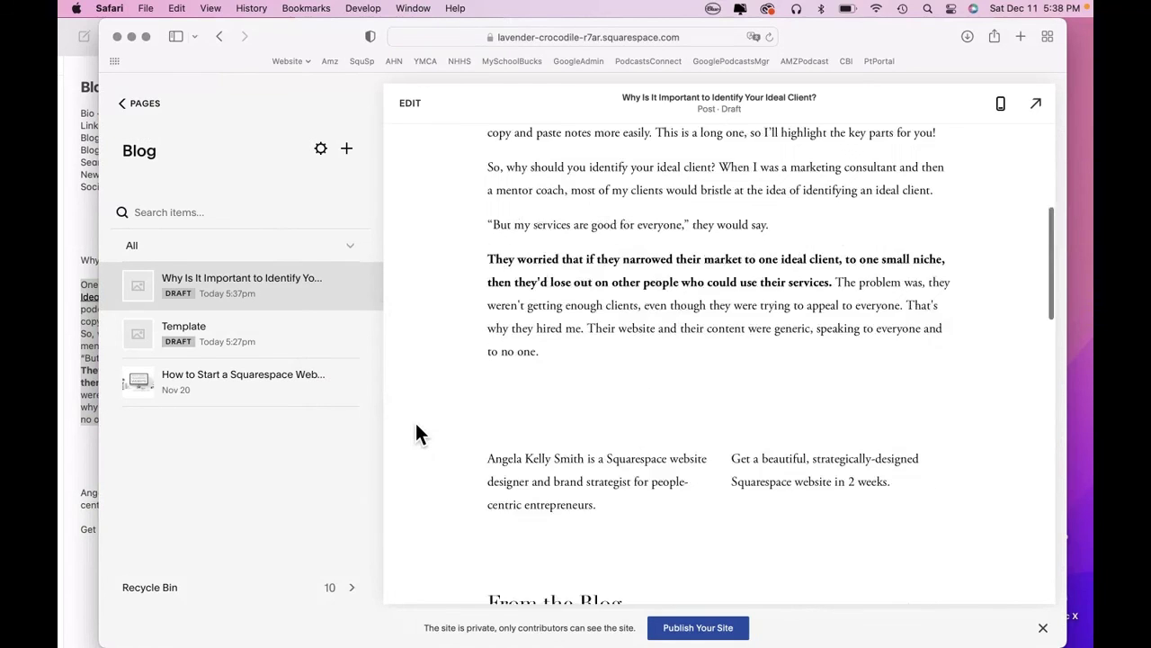
scroll(417, 427, up, 5)
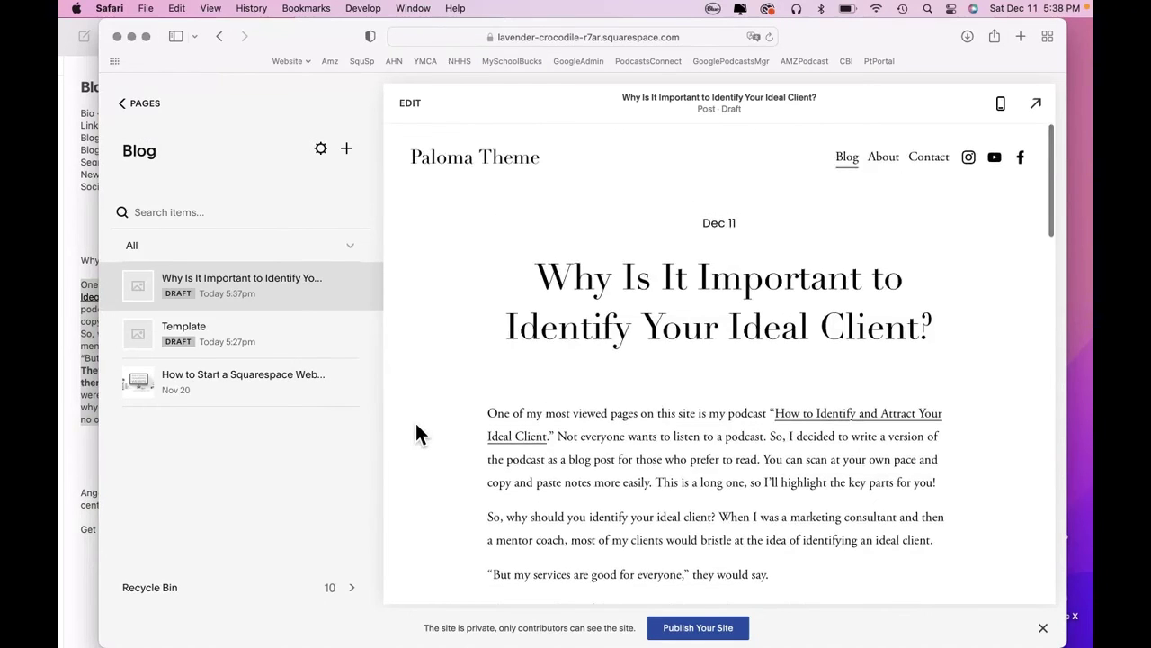
scroll(417, 426, down, 5)
scroll(417, 426, up, 5)
scroll(417, 426, down, 10)
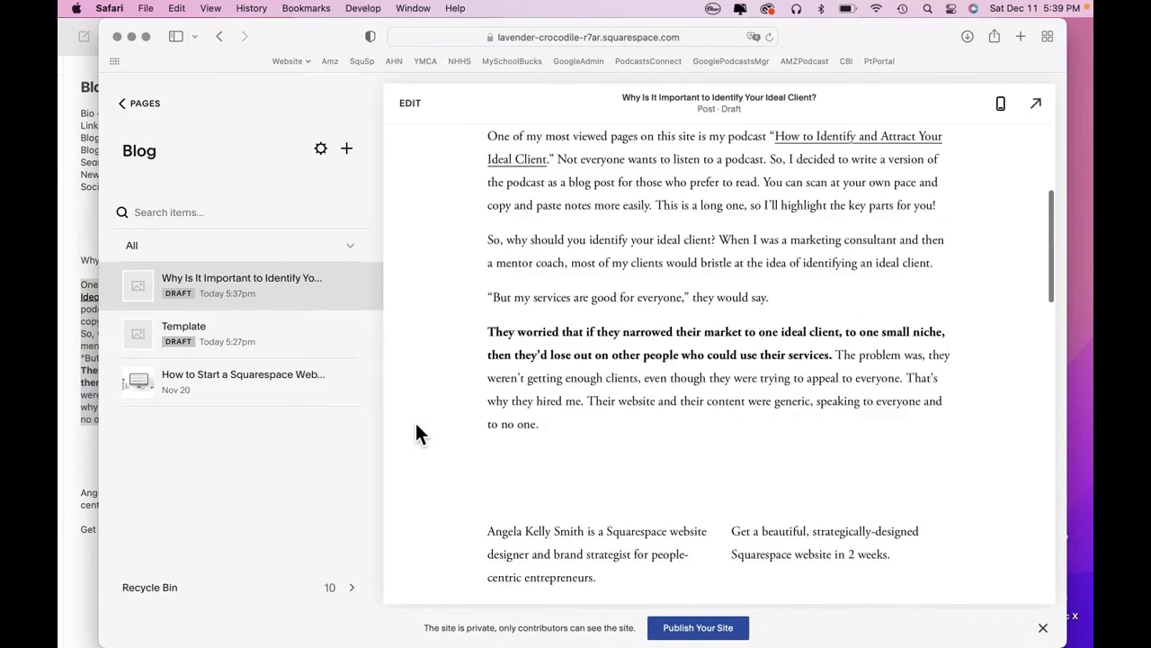
scroll(416, 434, up, 1)
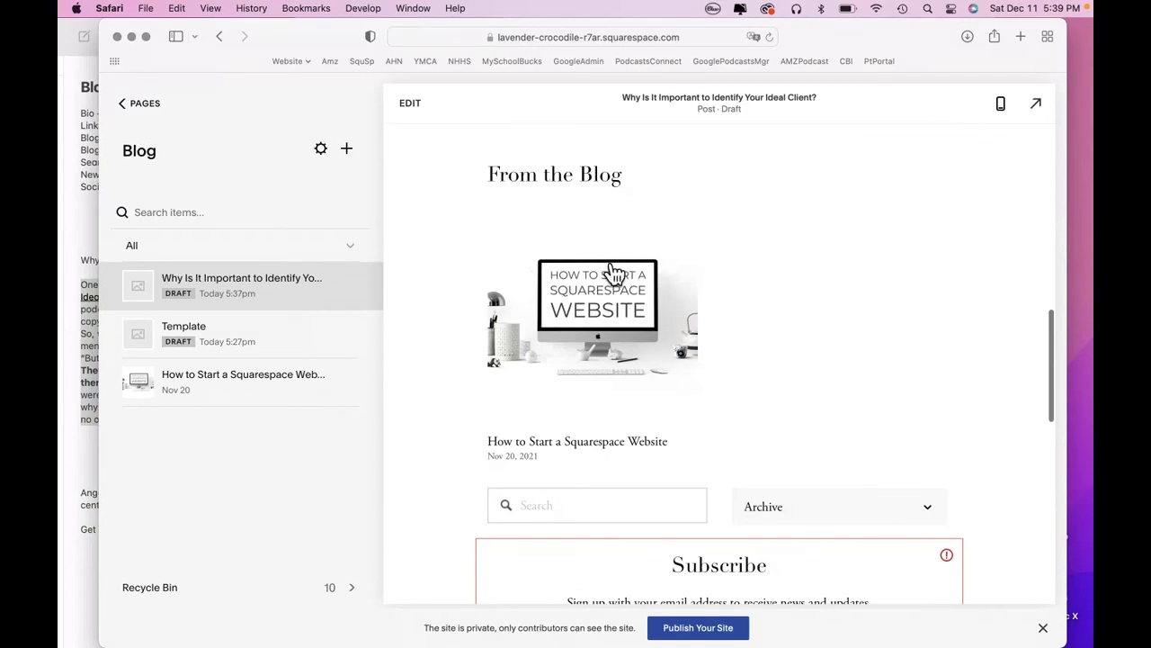
scroll(458, 442, down, 3)
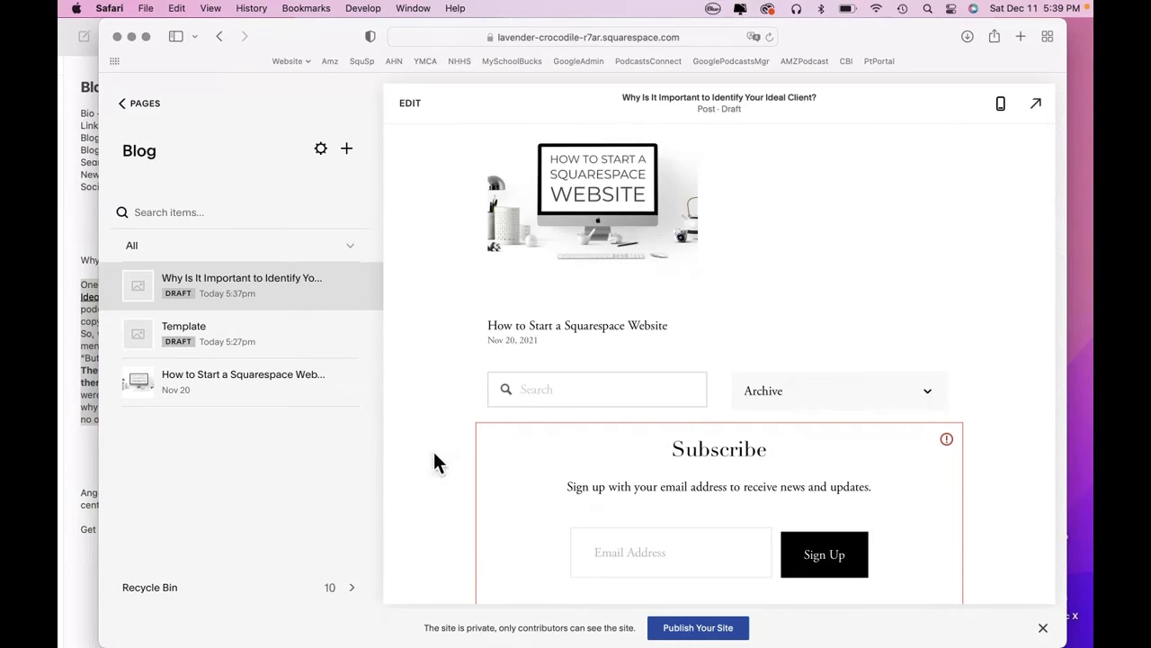
scroll(434, 455, down, 3)
scroll(434, 454, up, 6)
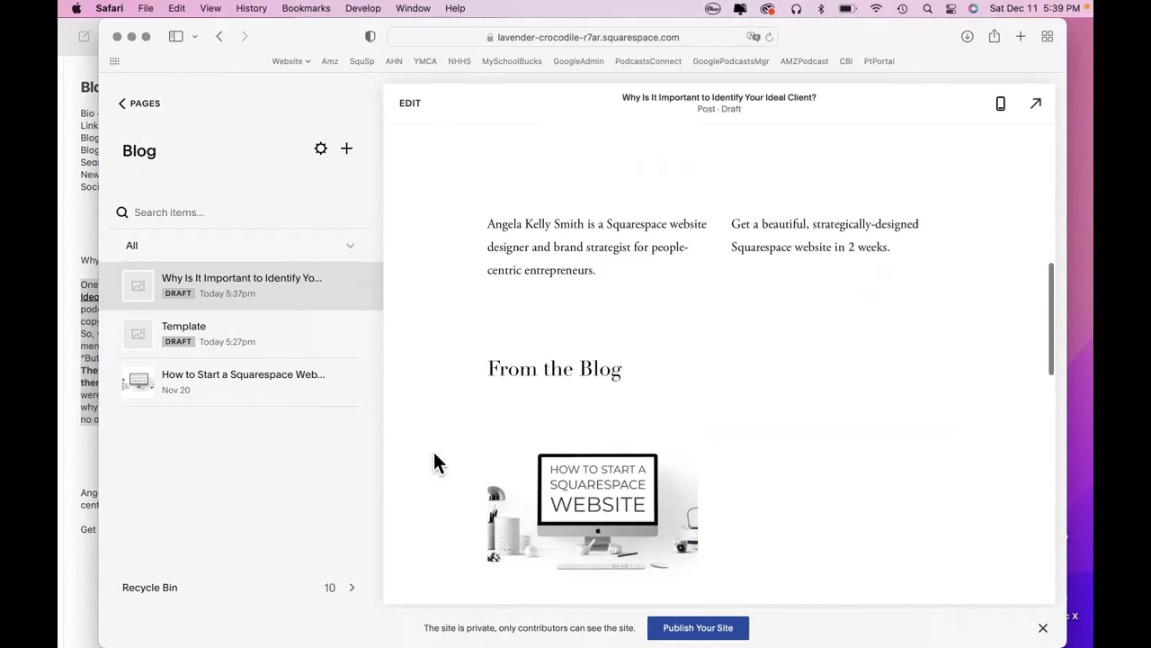
scroll(434, 464, up, 5)
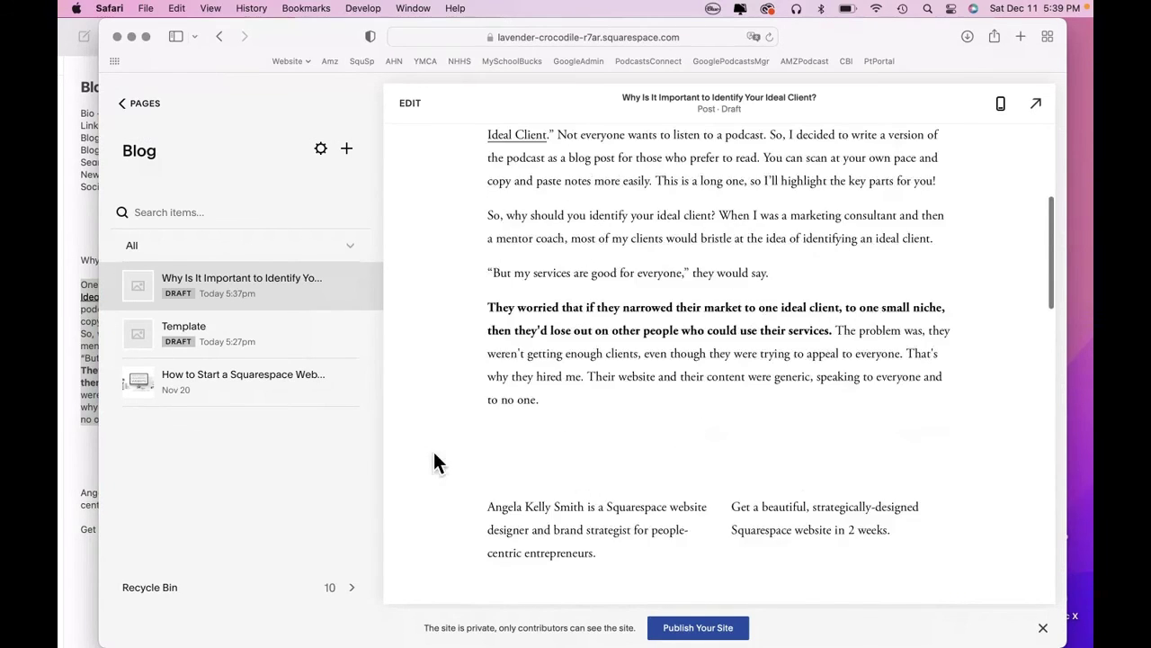
scroll(435, 464, up, 5)
scroll(435, 463, down, 8)
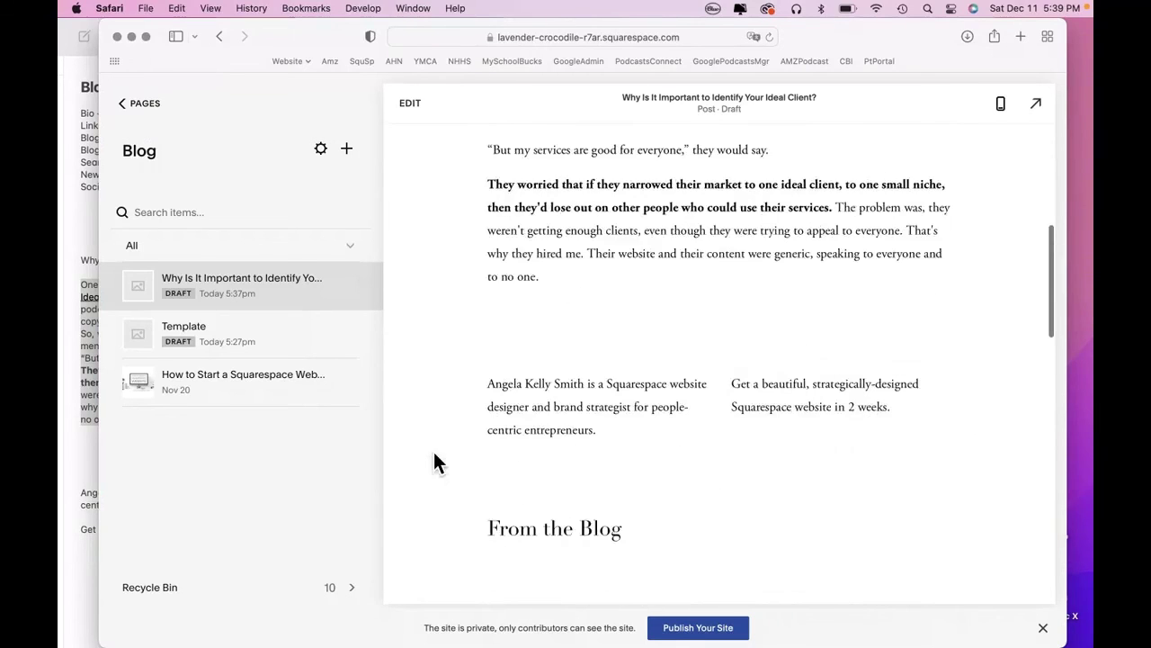
click(1039, 106)
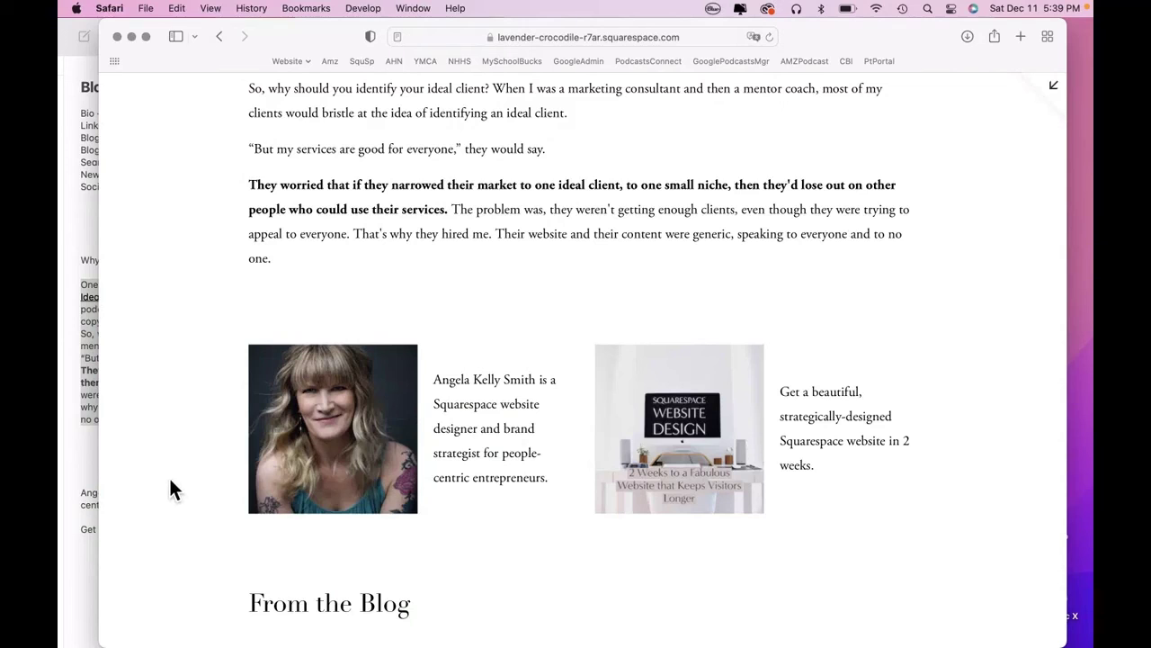
scroll(170, 480, down, 10)
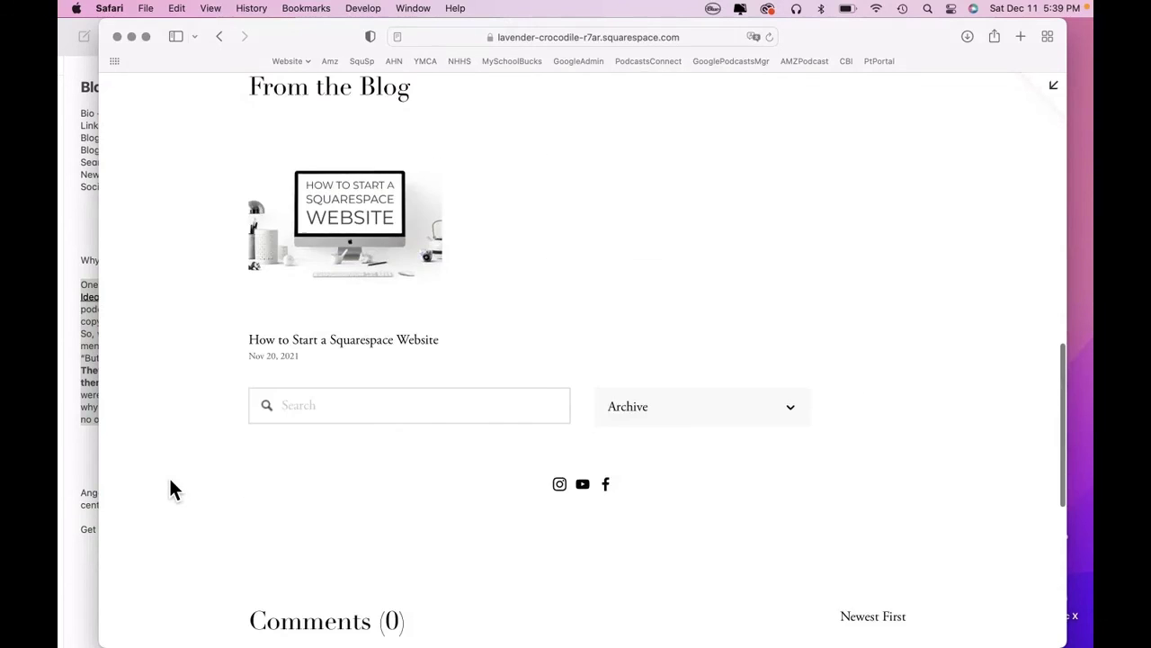
scroll(171, 486, up, 15)
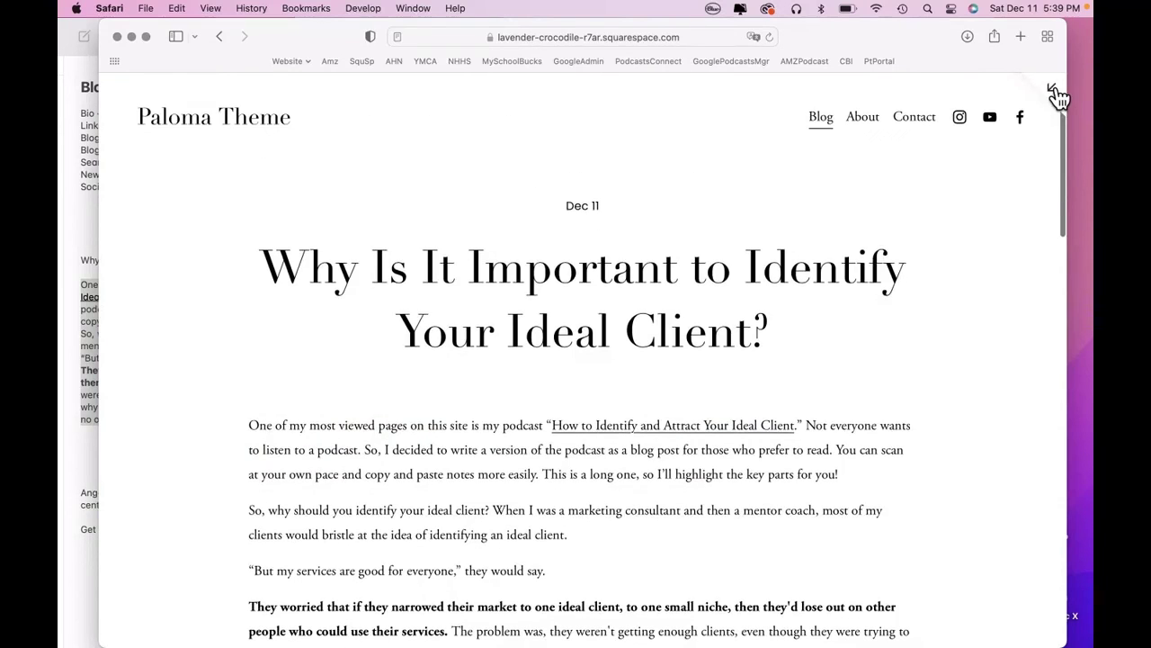
click(1054, 91)
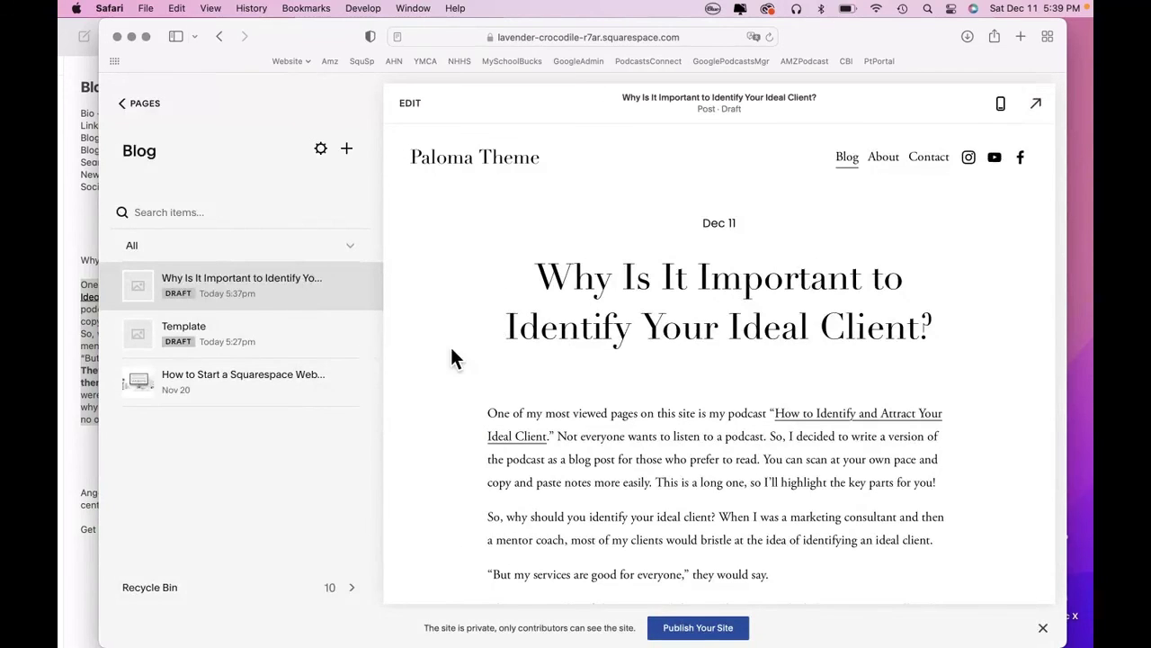
scroll(438, 380, down, 10)
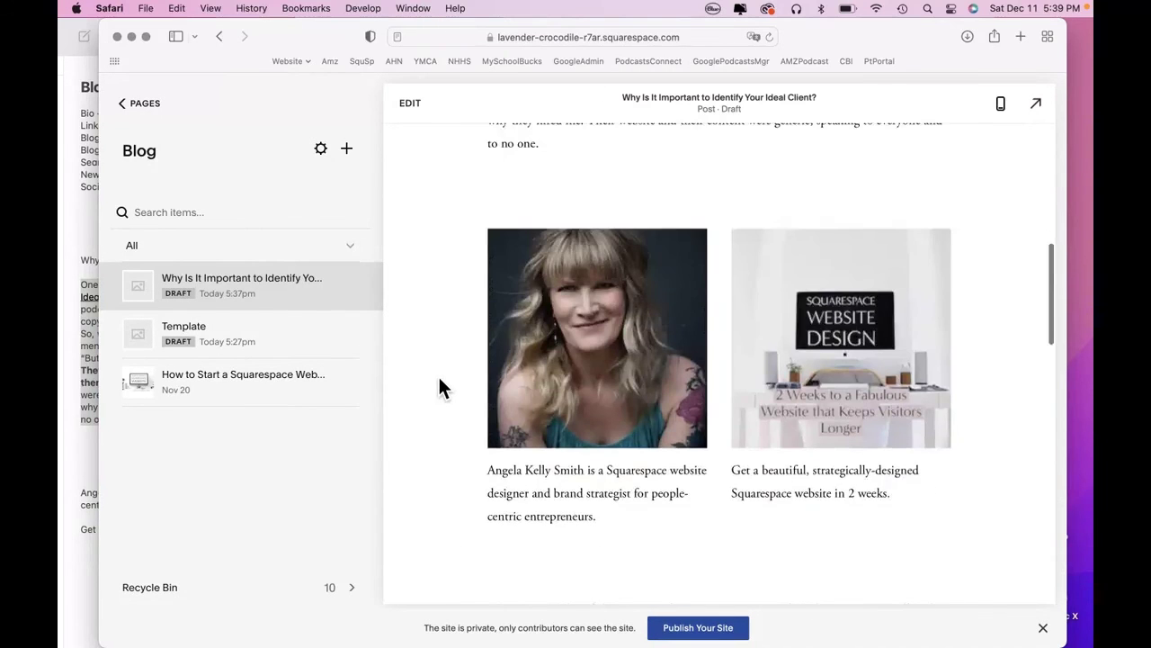
scroll(439, 378, down, 10)
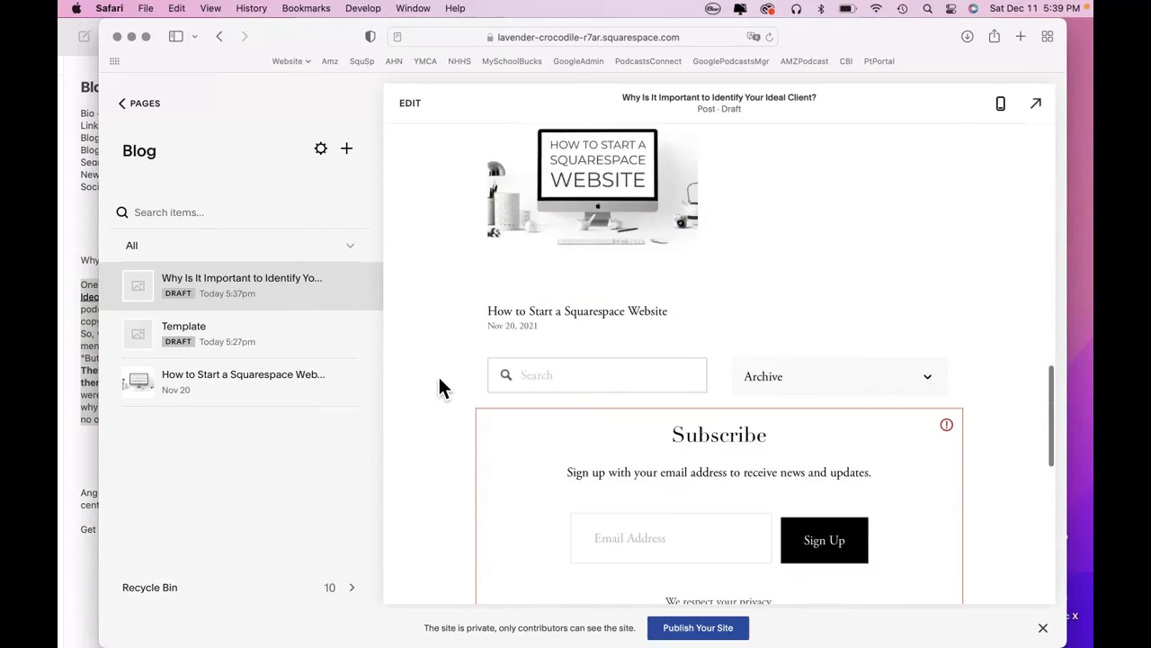
scroll(440, 379, down, 2)
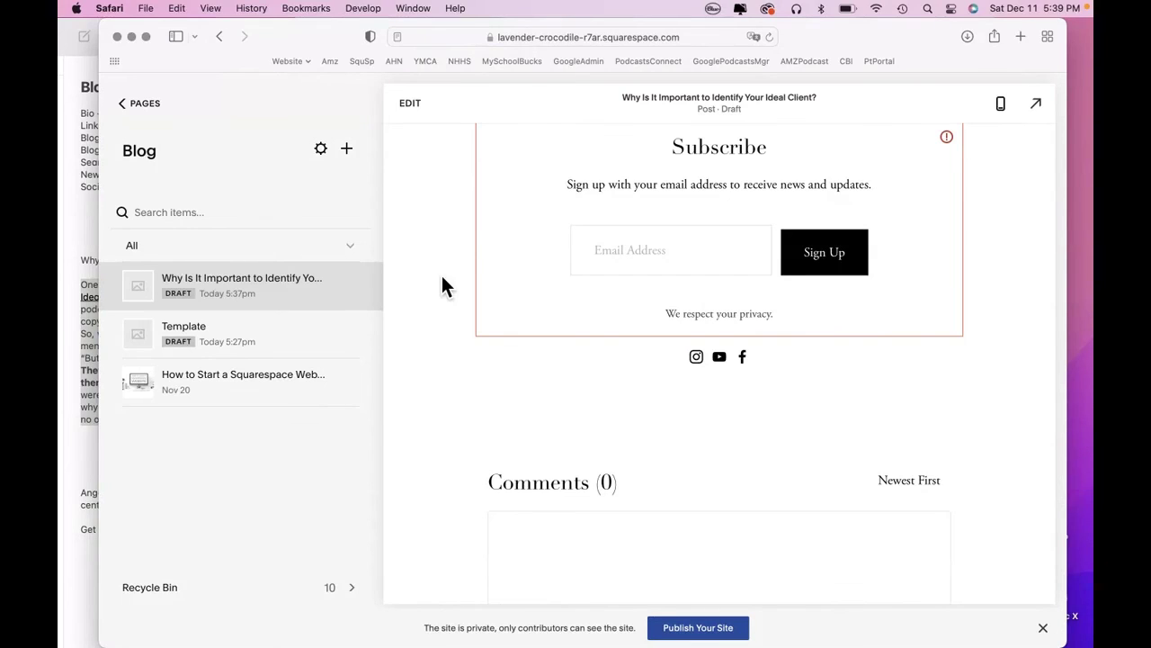
scroll(442, 277, up, 10)
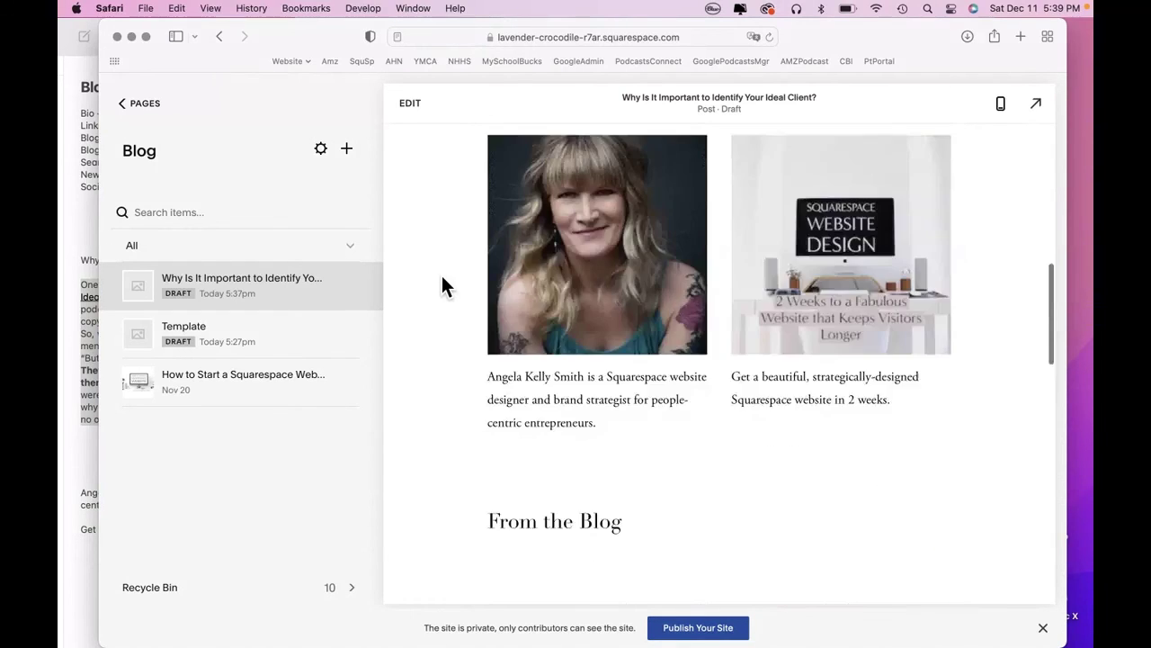
scroll(442, 285, up, 6)
scroll(442, 285, down, 5)
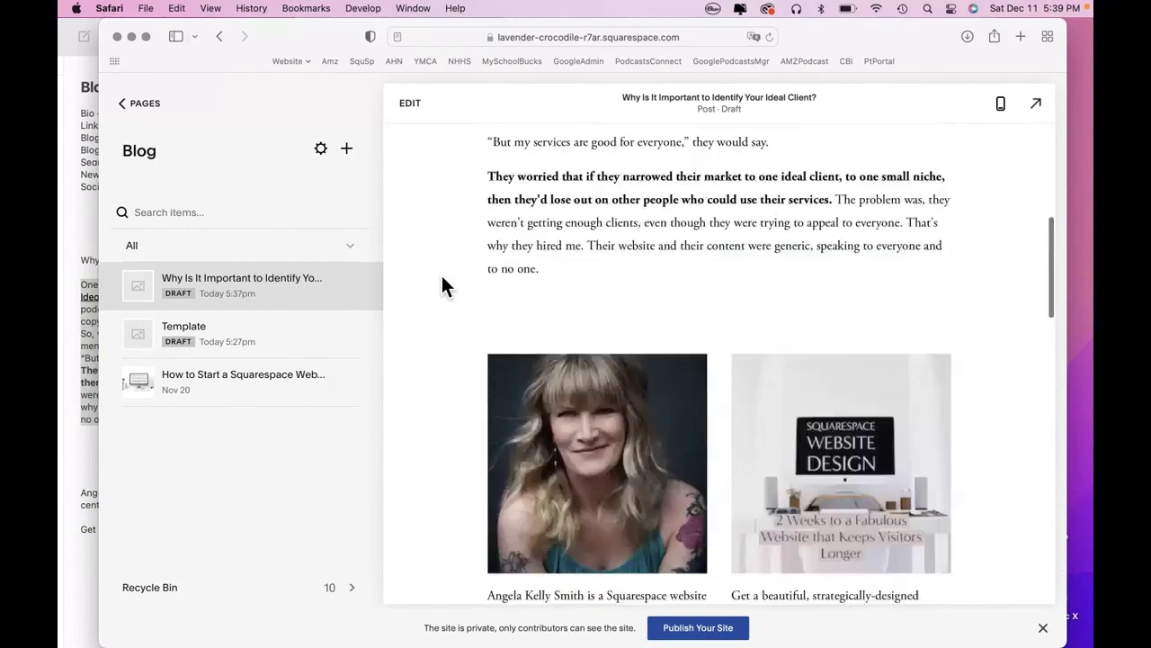
mouse_move(62, 381)
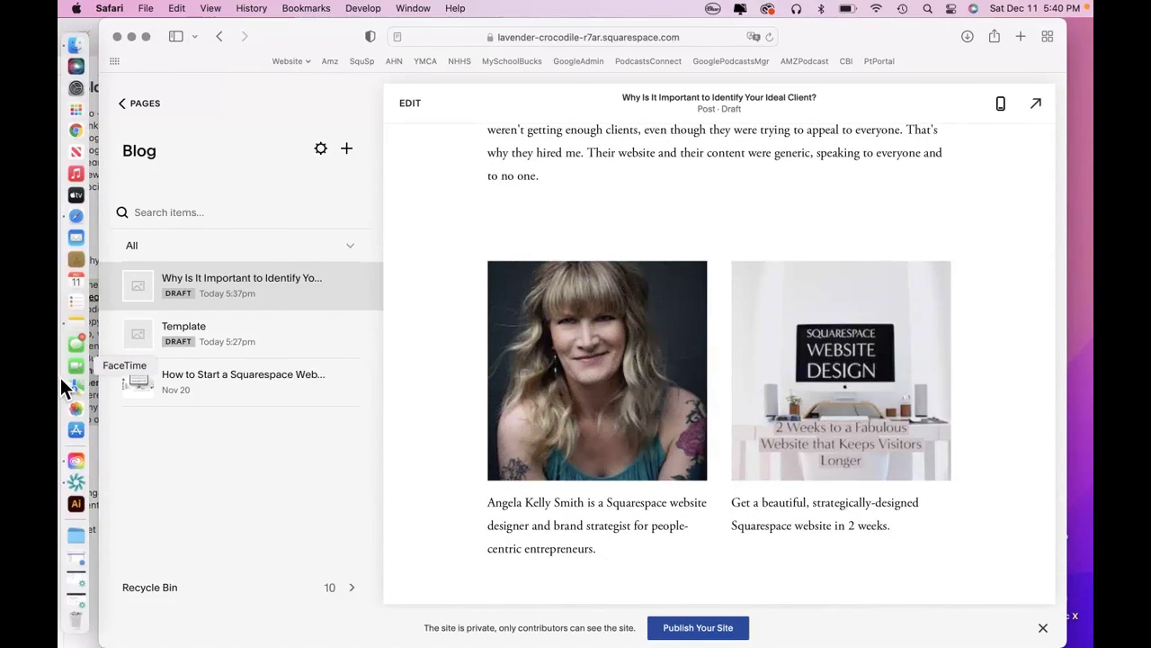